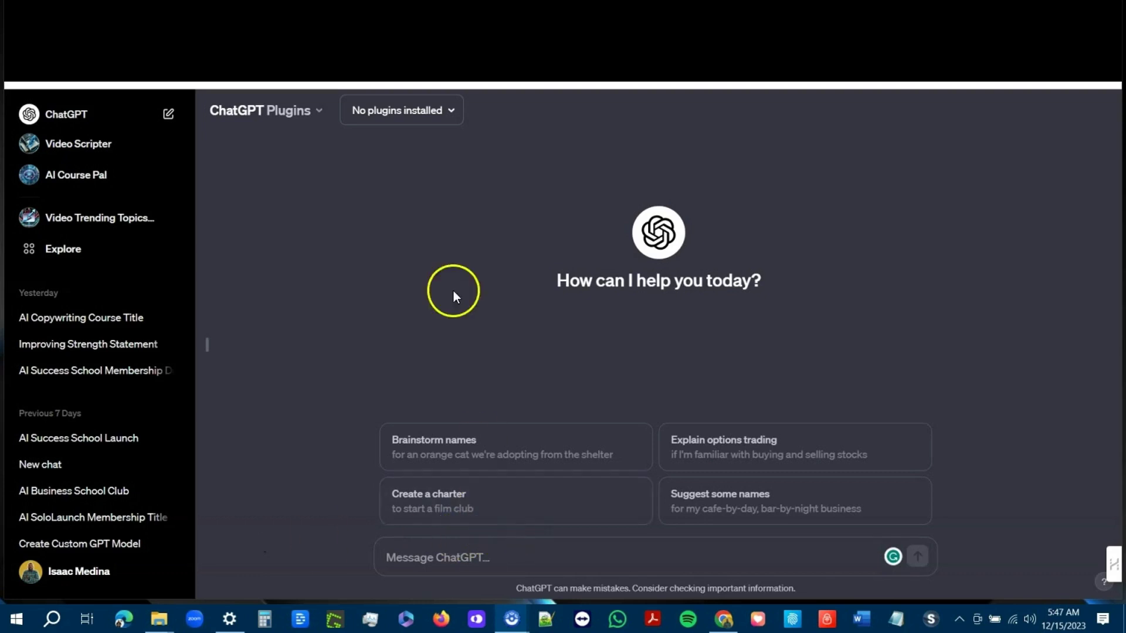
Step: View the WordHero home page, then open AppSumo in a new browser tab and browse its current deals
left_click(317, 12)
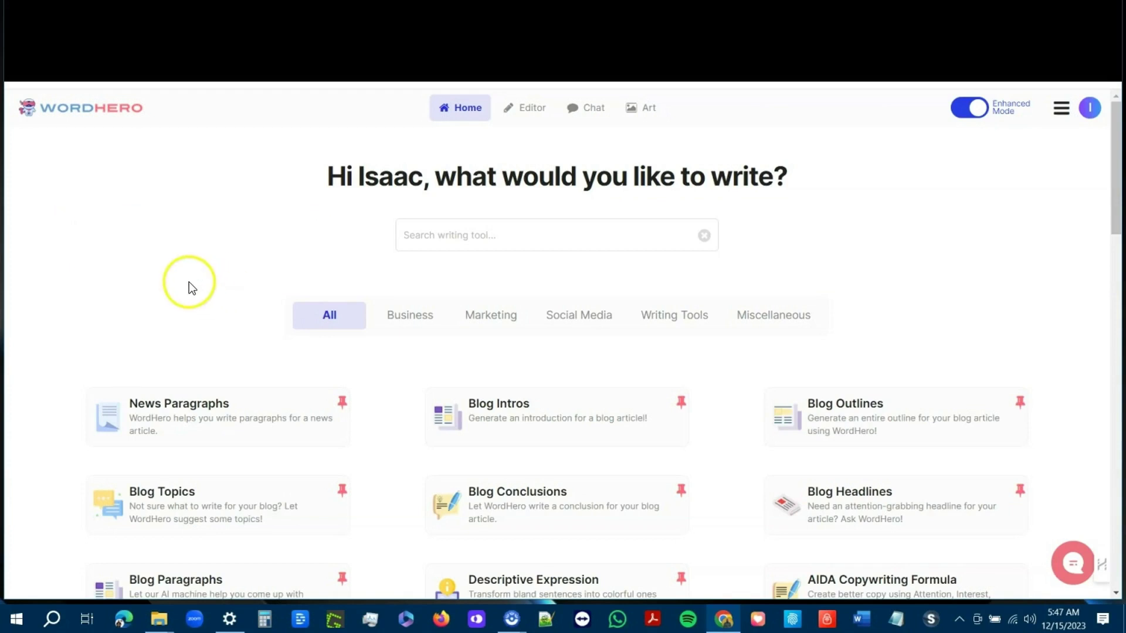
left_click(405, 24)
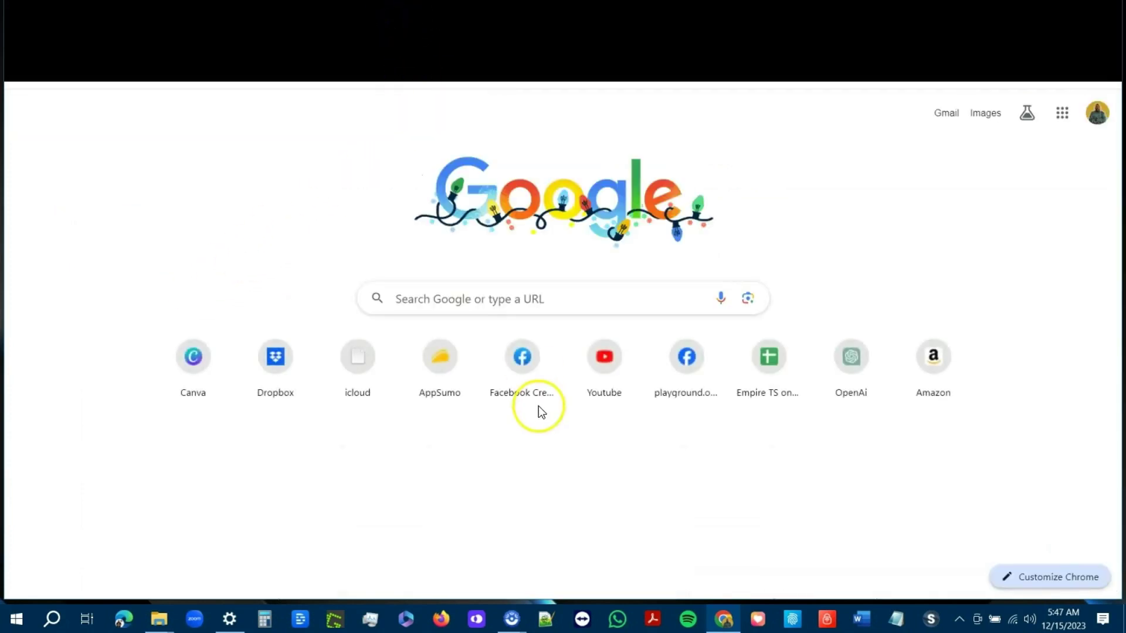
type("a")
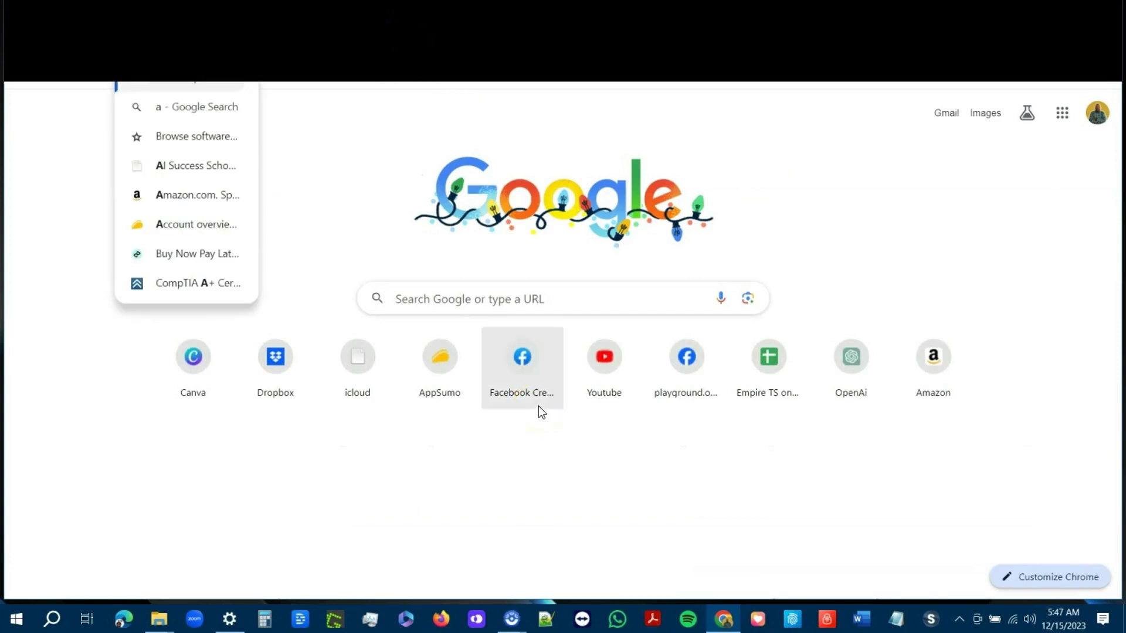
left_click(447, 353)
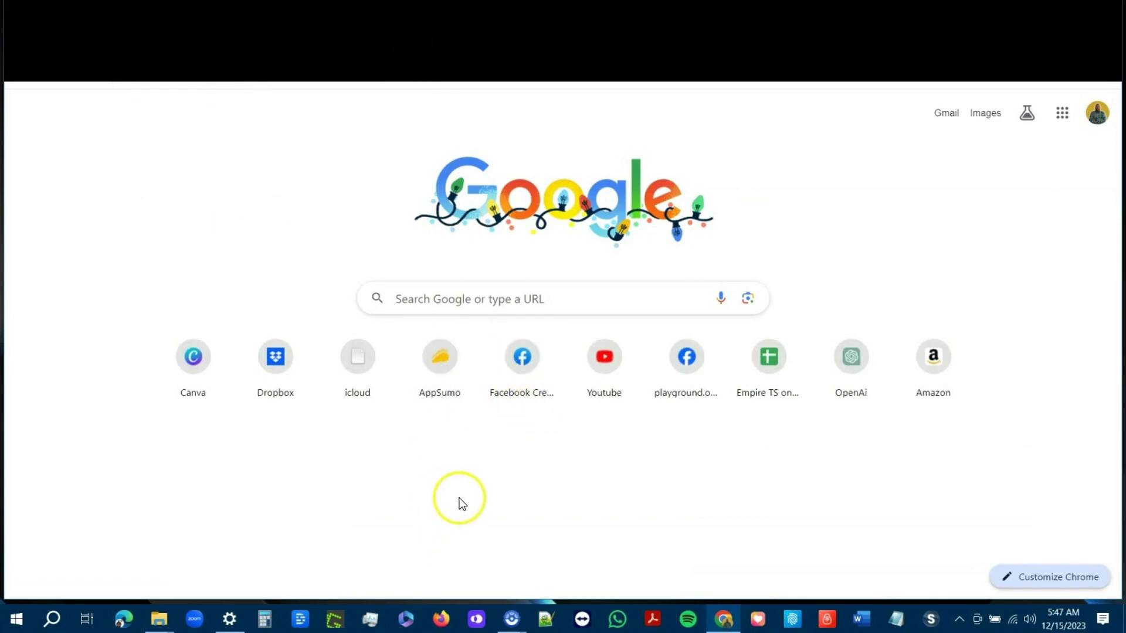
scroll(459, 498, "down", 2)
scroll(456, 510, "down", 5)
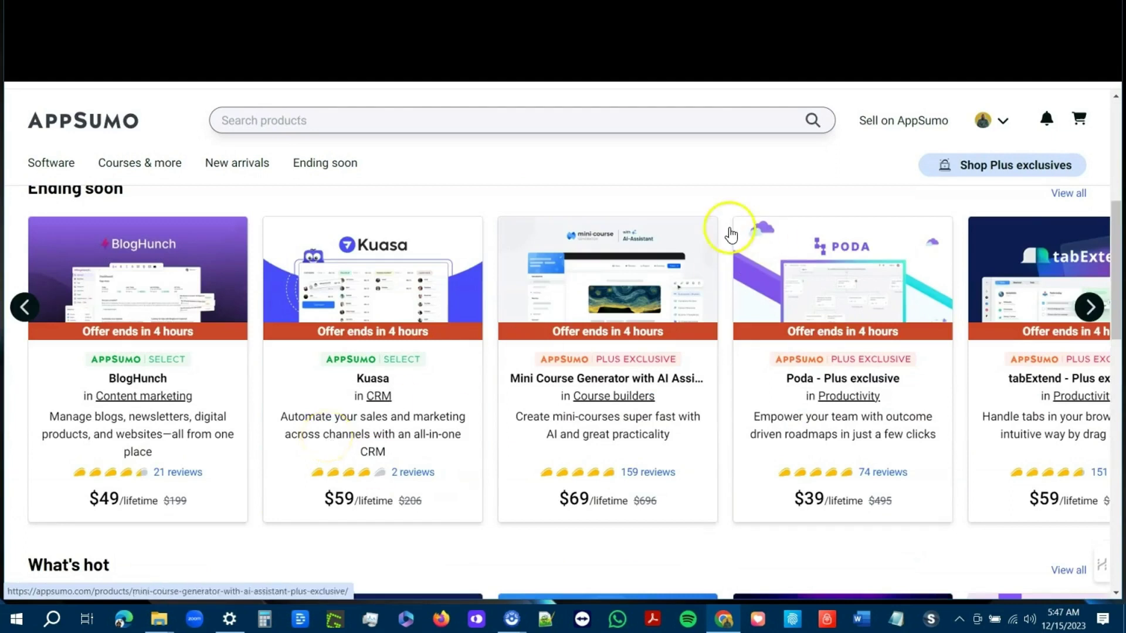
Step: Search AppSumo for "wordhero" and open the WordHero - AI Content Writer product page
left_click(407, 124)
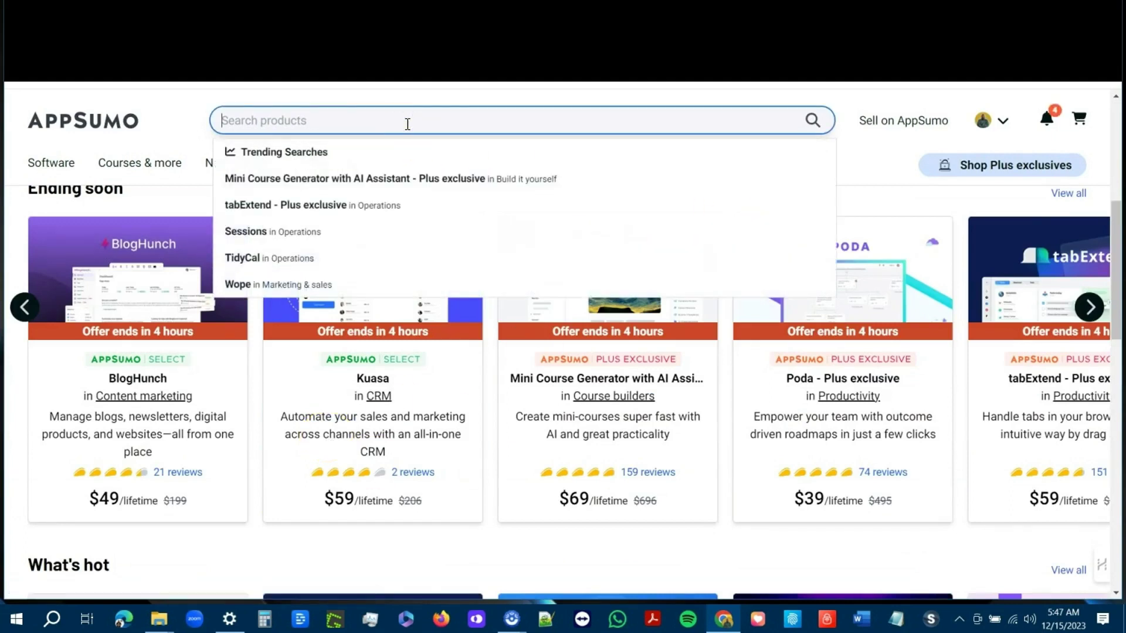
type("wordhero")
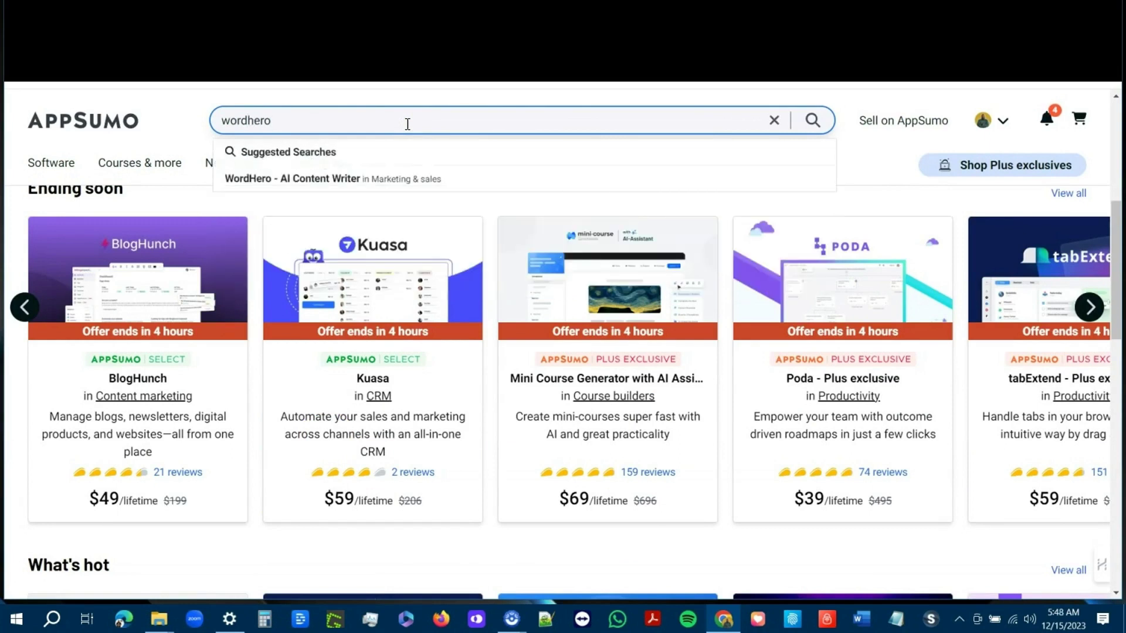
key("Return")
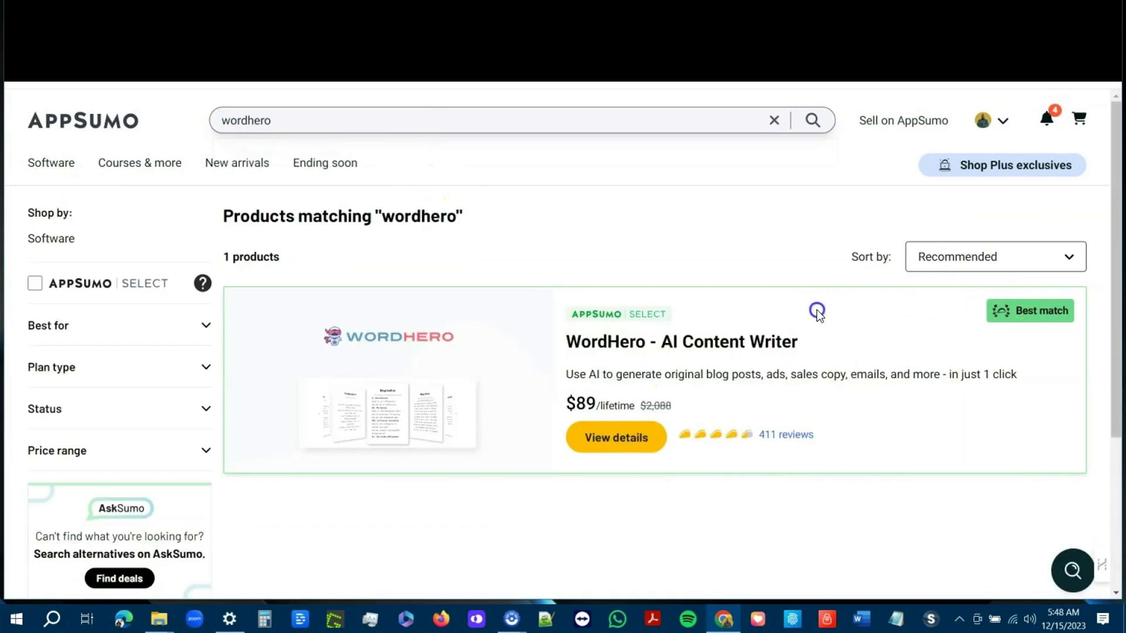
left_click(666, 334)
Step: Read through the WordHero product overview, including WordHero Chat, Enhanced Mode (GPT-4), WordHero Art and the reasons to use it
scroll(553, 403, "down", 8)
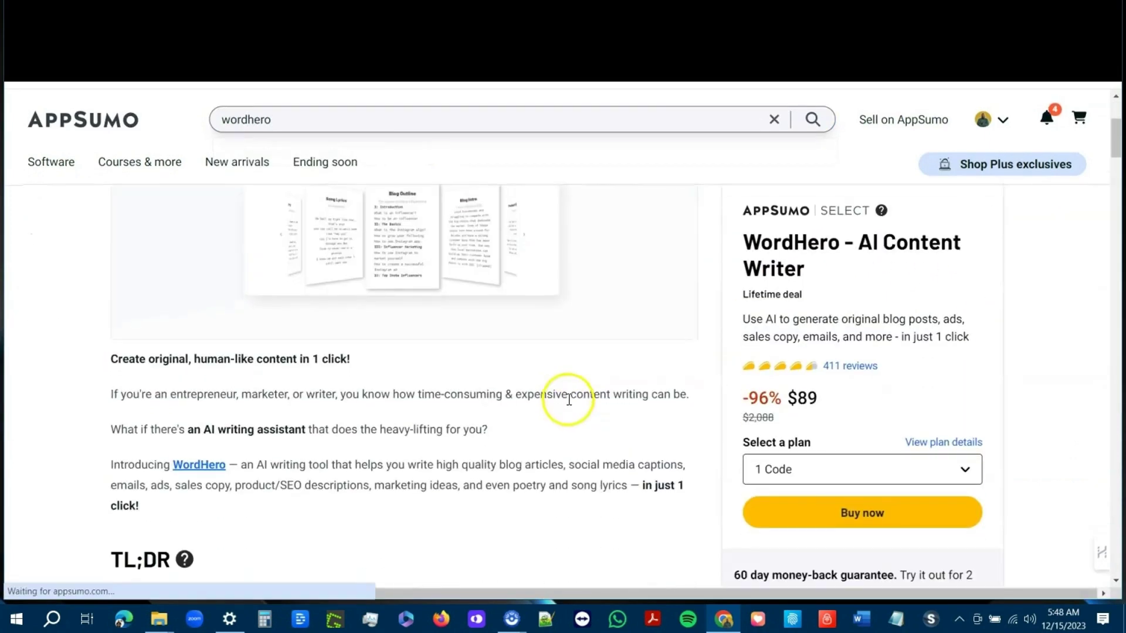
scroll(372, 372, "up", 8)
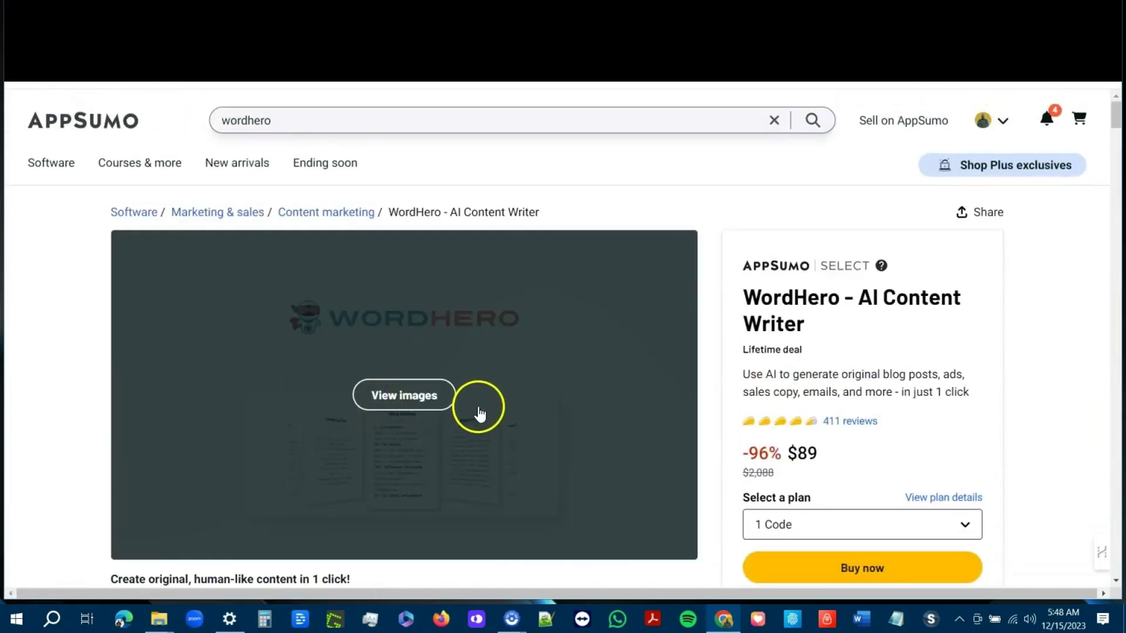
scroll(195, 449, "down", 10)
scroll(180, 434, "down", 12)
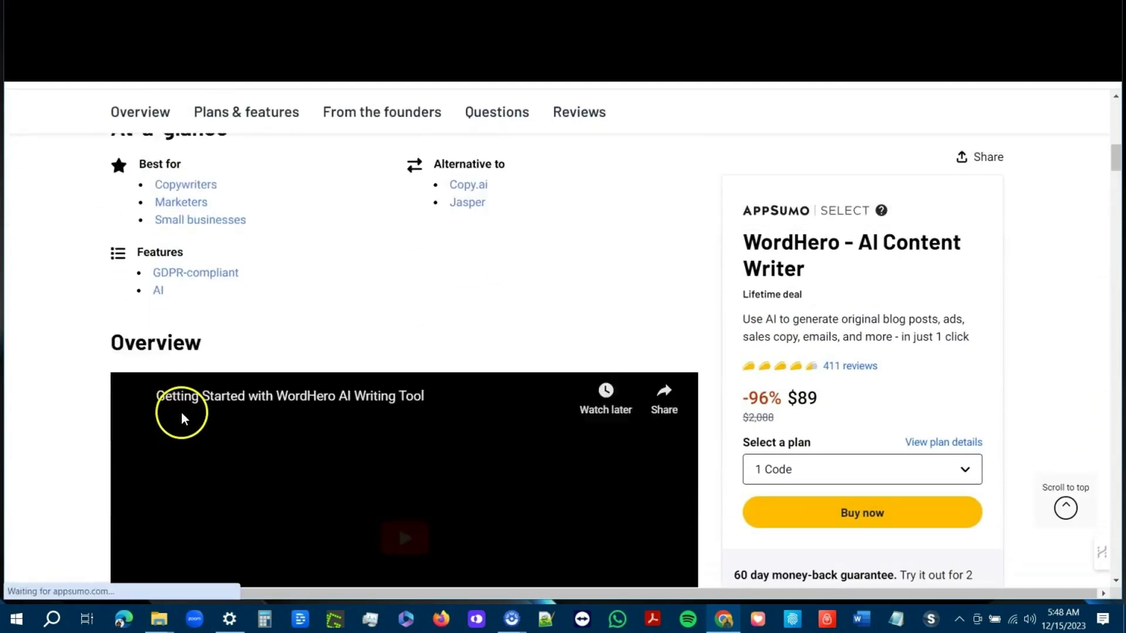
scroll(150, 410, "up", 6)
scroll(150, 410, "down", 10)
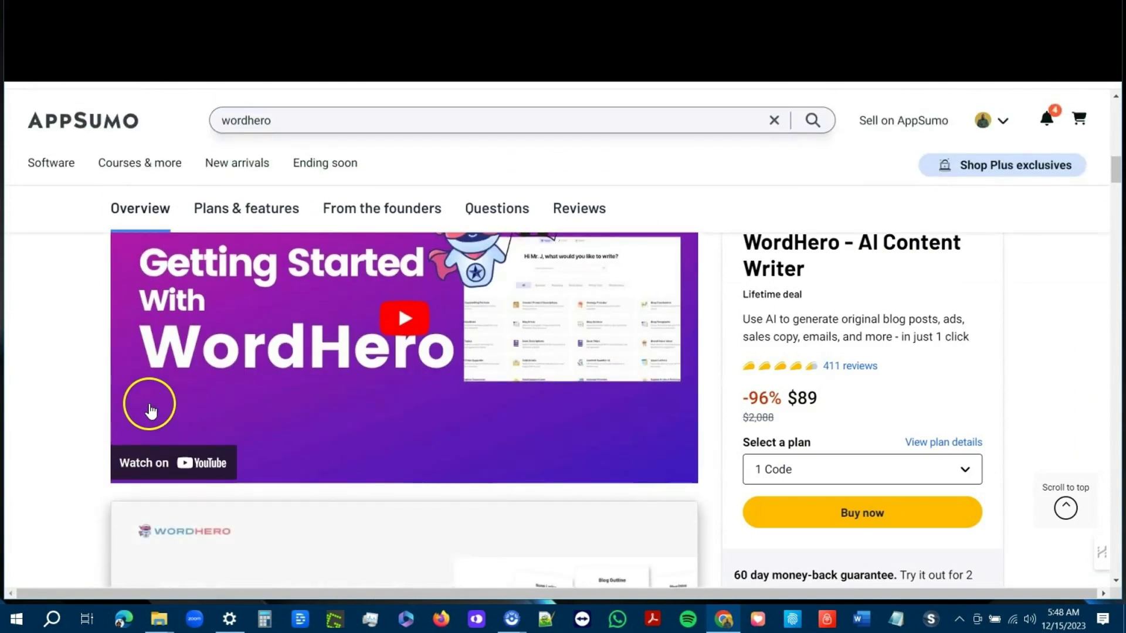
scroll(146, 418, "down", 5)
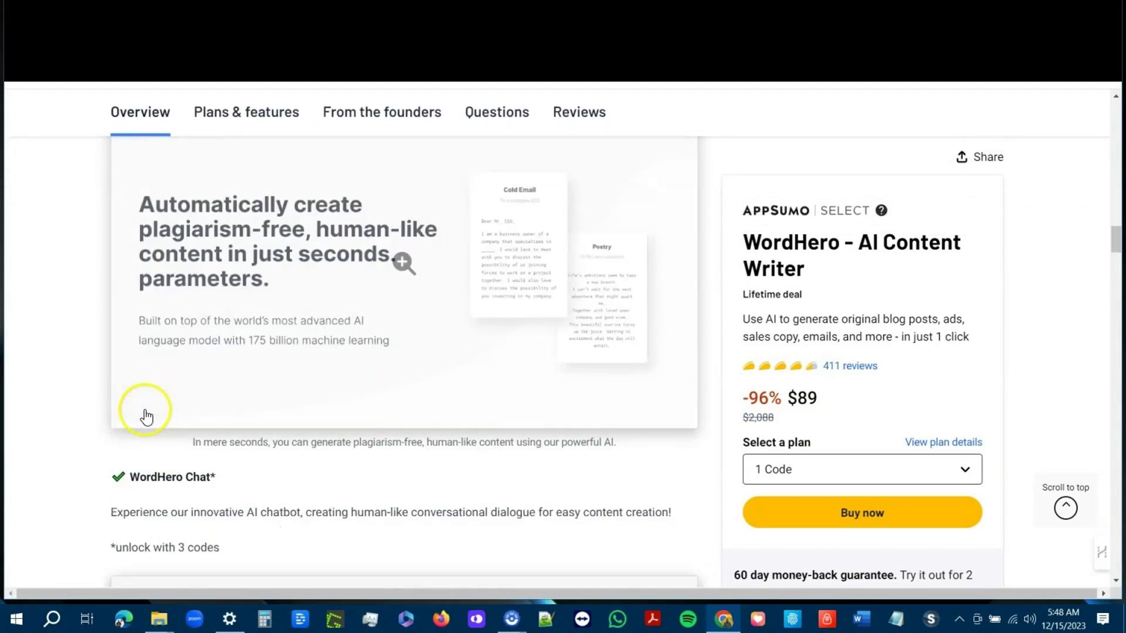
scroll(146, 413, "down", 5)
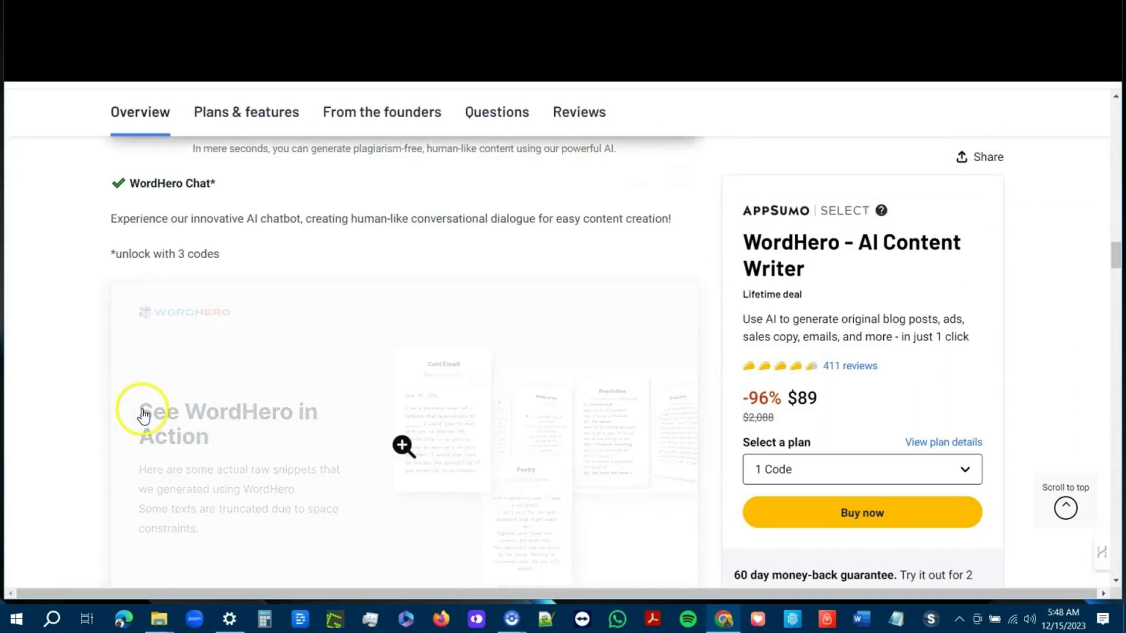
scroll(143, 410, "down", 5)
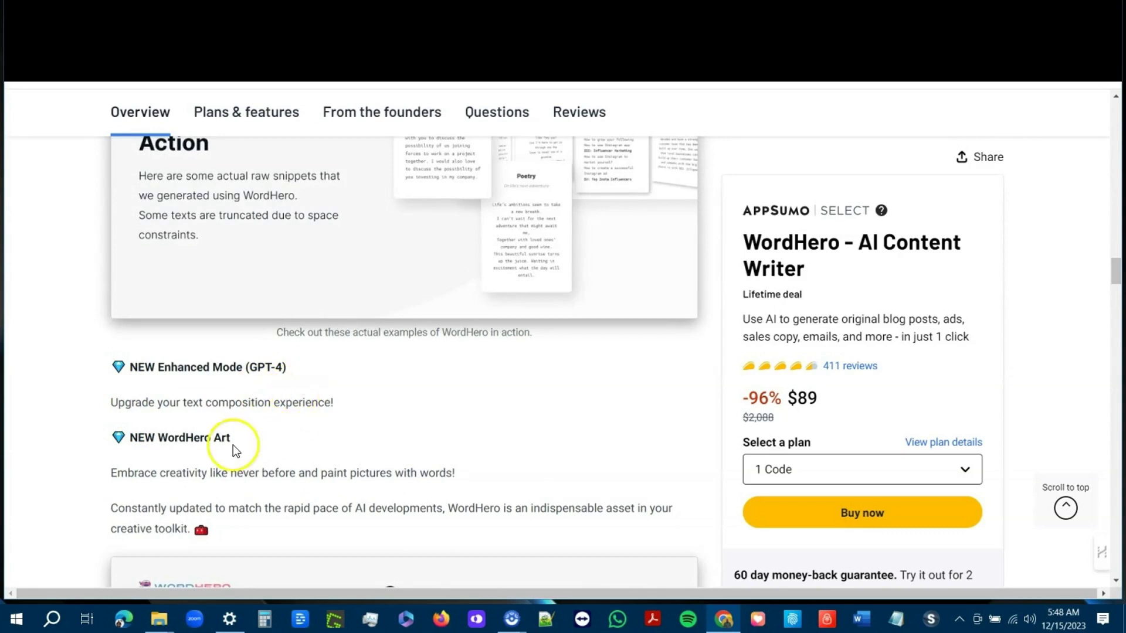
scroll(179, 466, "down", 3)
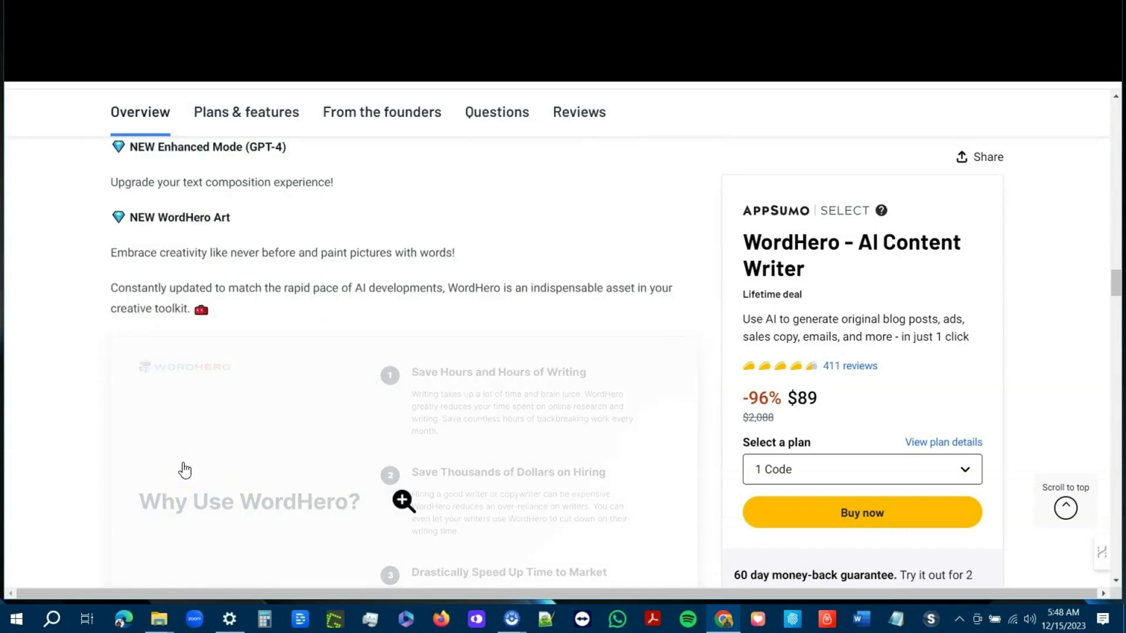
scroll(185, 469, "down", 5)
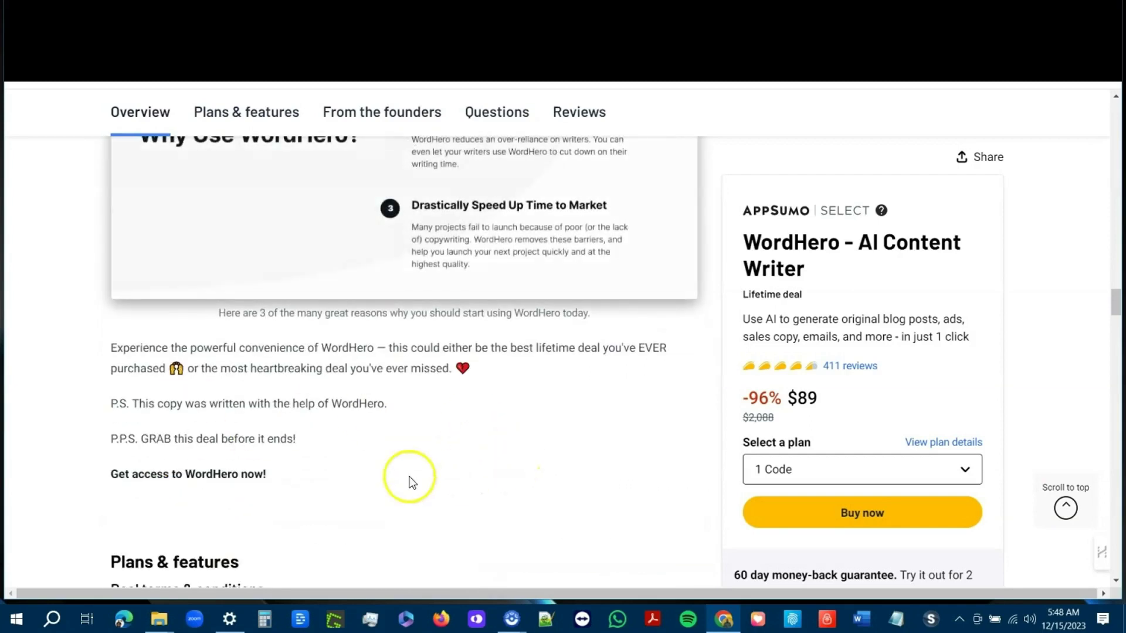
Step: Examine the WordHero deal terms, the features included in all plans and the prices and allowances of Plans 1 to 3
scroll(408, 478, "down", 4)
scroll(344, 472, "down", 7)
scroll(335, 471, "down", 3)
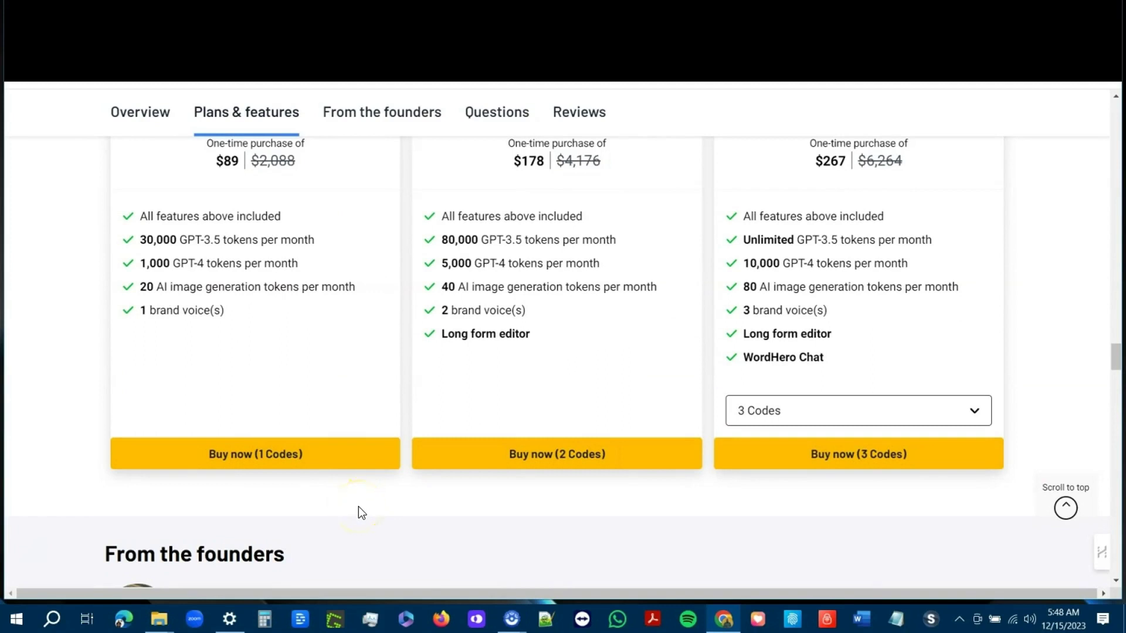
scroll(359, 509, "up", 1)
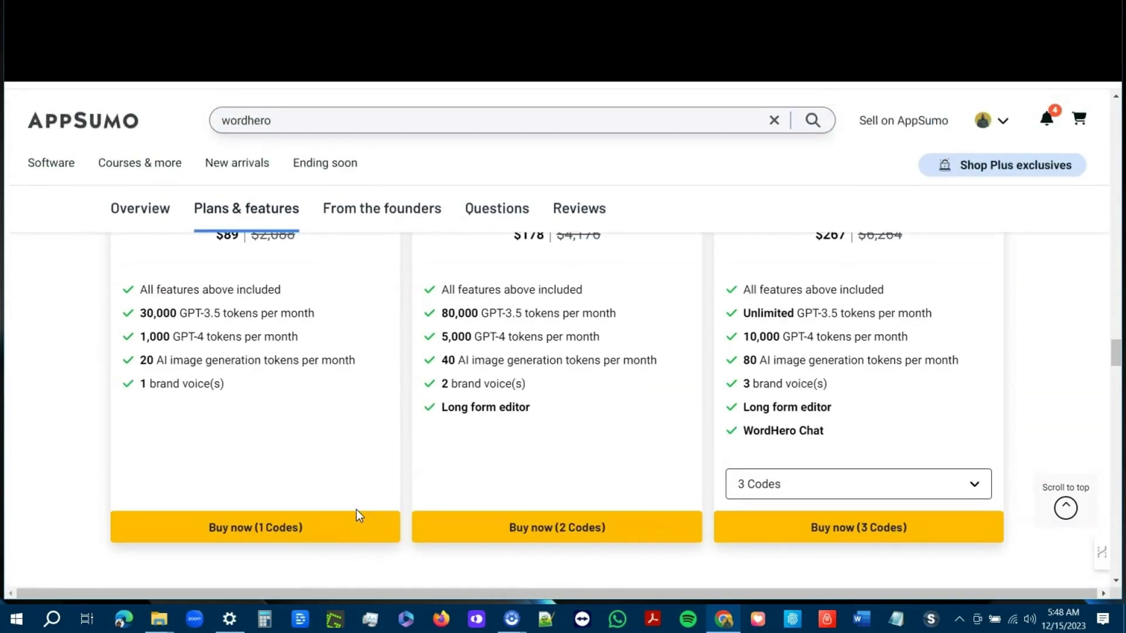
scroll(357, 509, "up", 2)
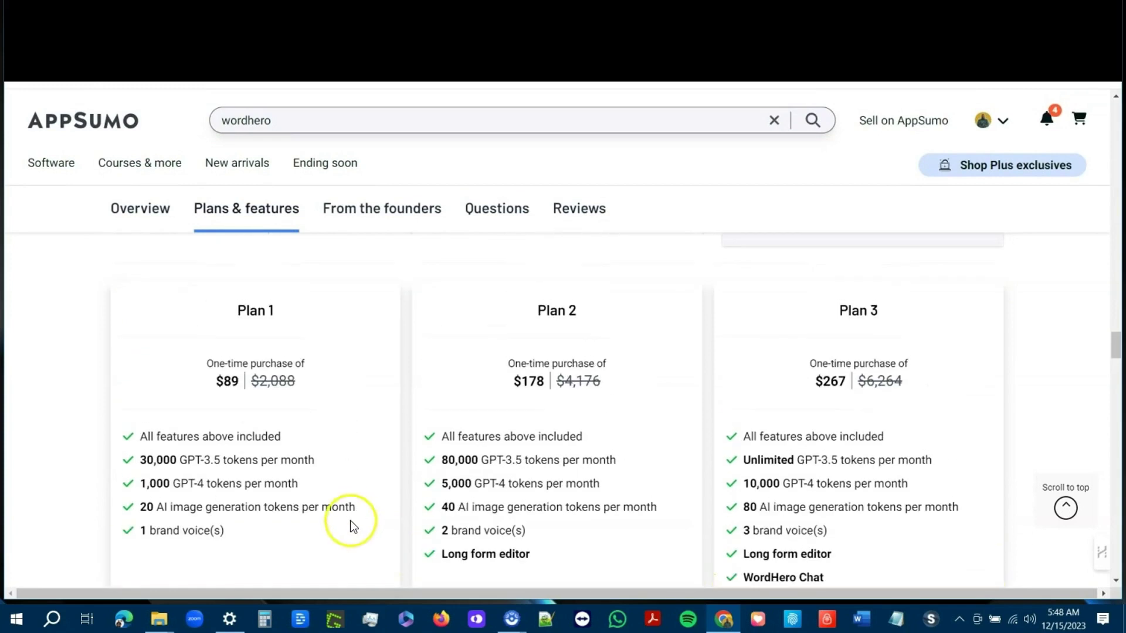
scroll(346, 521, "up", 1)
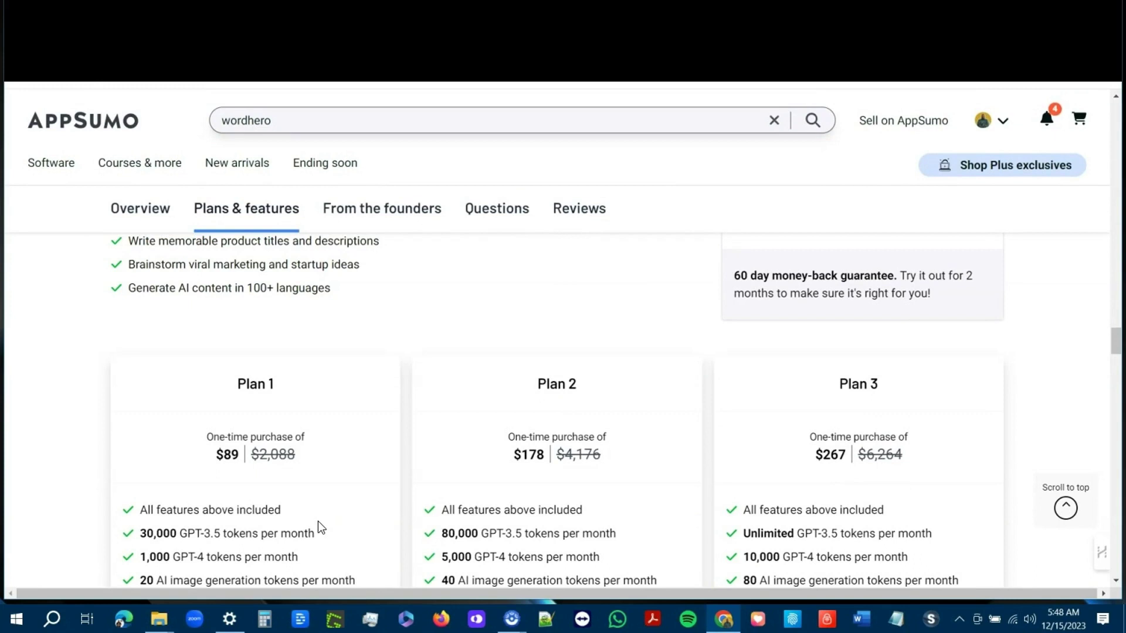
scroll(319, 527, "up", 2)
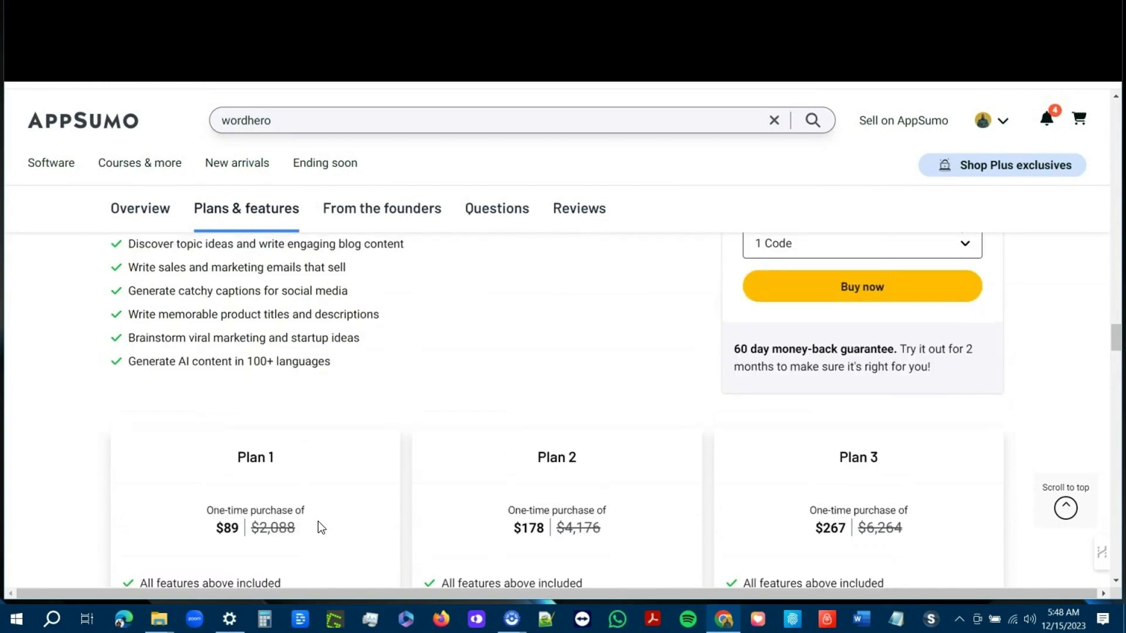
scroll(317, 530, "up", 4)
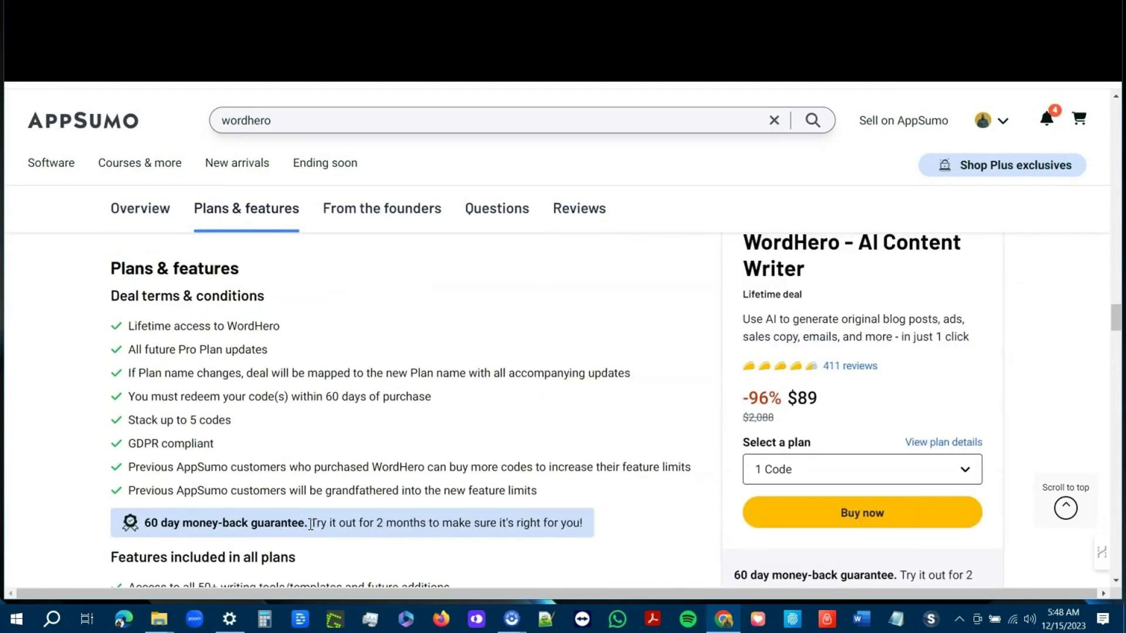
Step: Go back over the WordHero product page from the deal summary at its start to the three-plan comparison
left_click(287, 537)
scroll(287, 537, "up", 10)
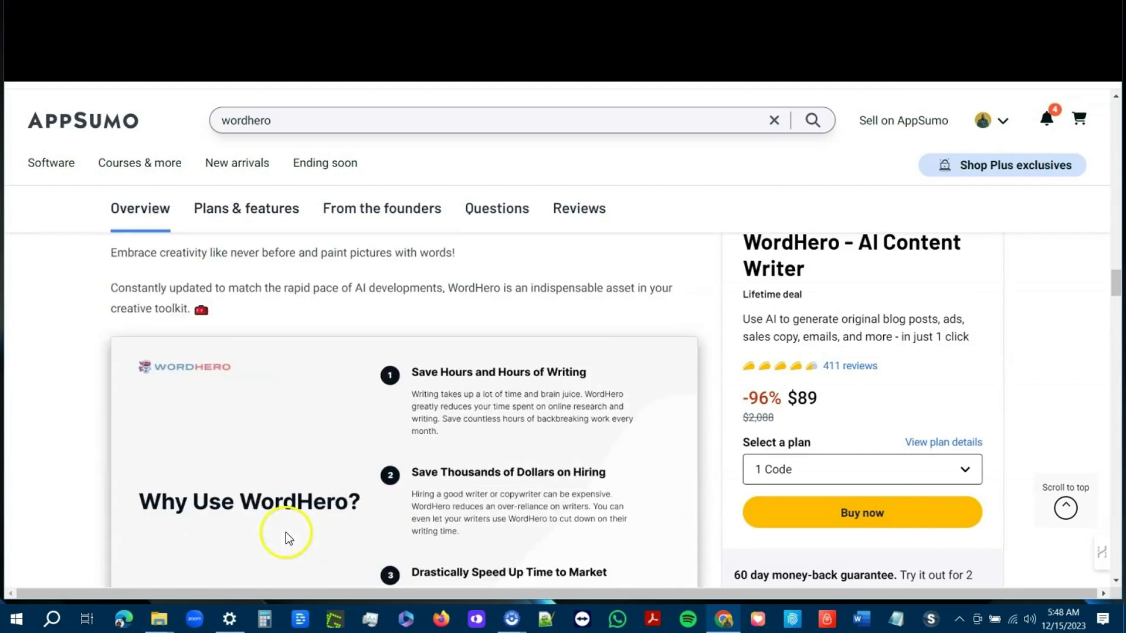
scroll(291, 578, "up", 12)
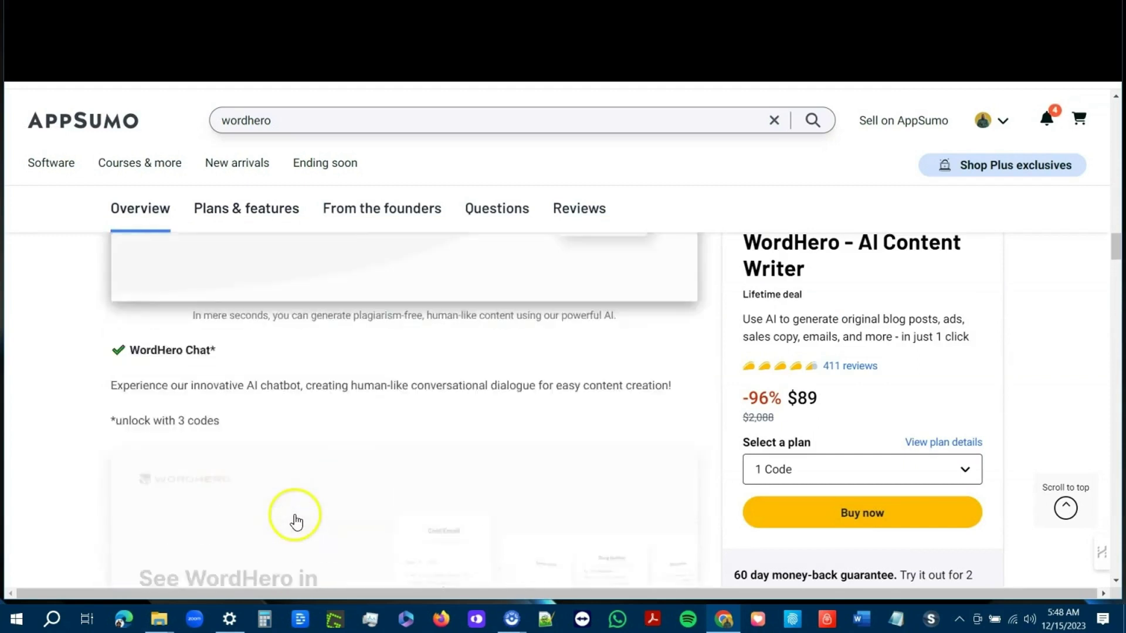
scroll(331, 462, "up", 10)
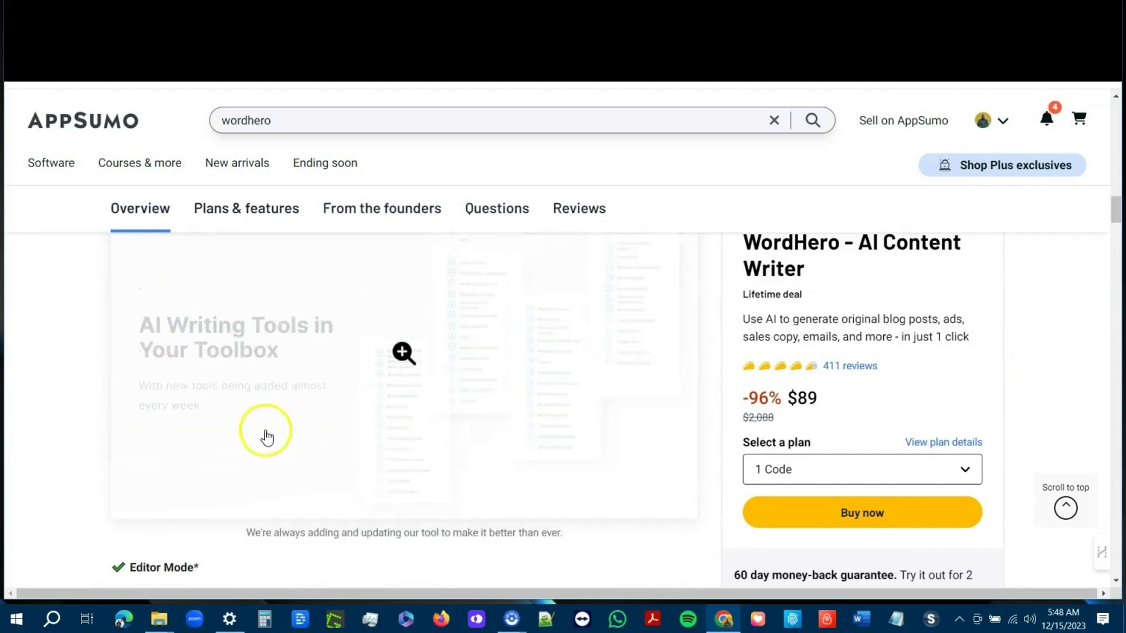
scroll(582, 431, "up", 15)
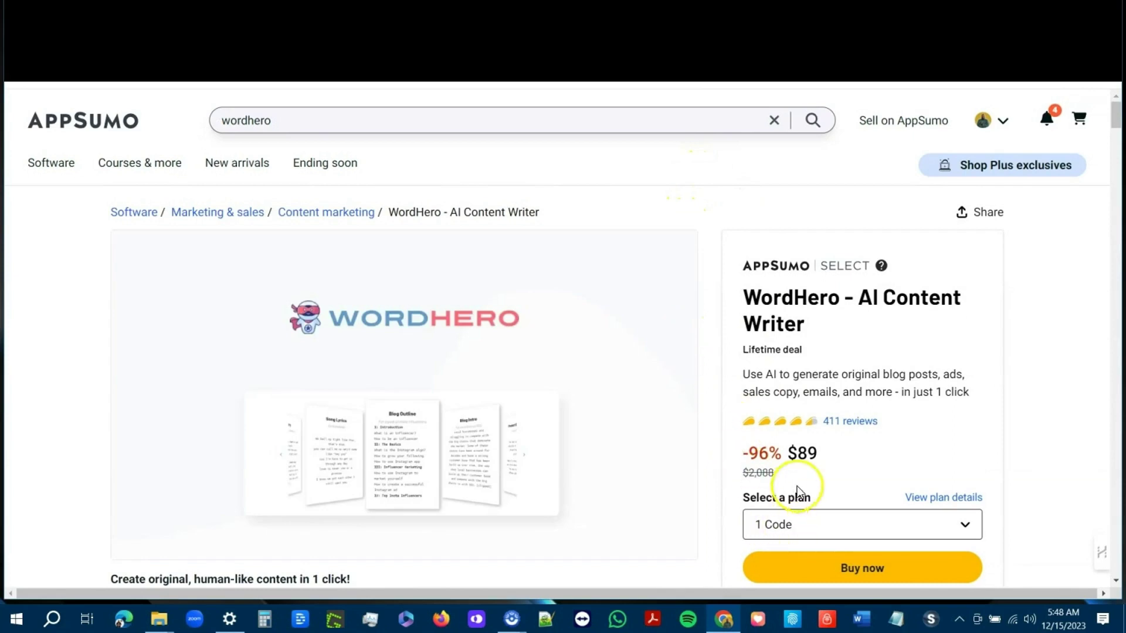
scroll(375, 473, "down", 9)
scroll(164, 434, "down", 15)
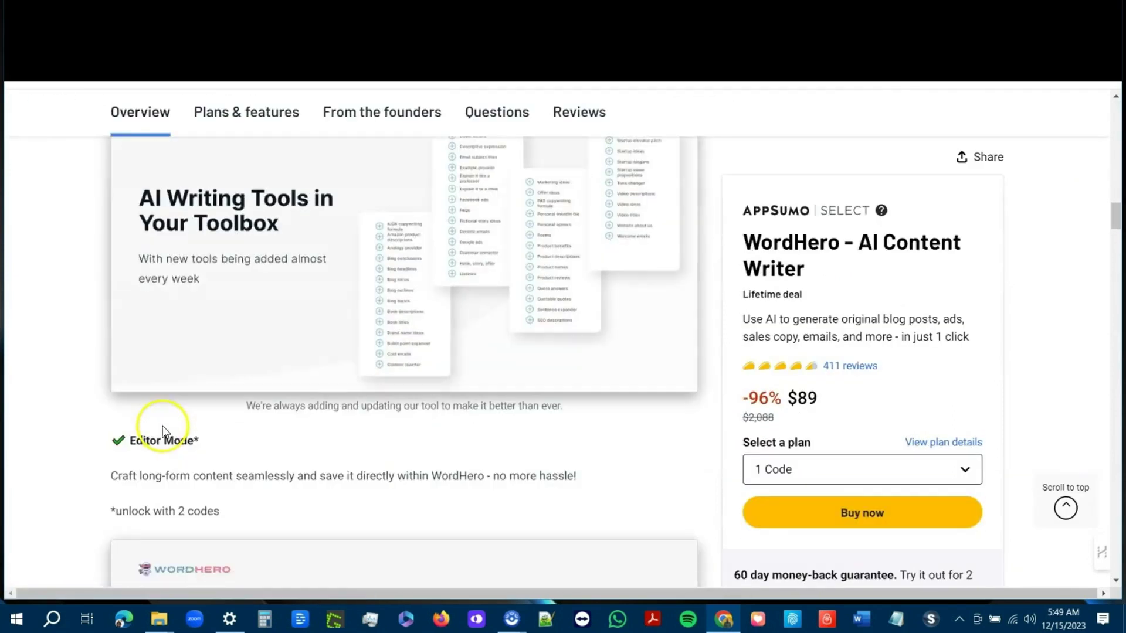
scroll(164, 432, "down", 20)
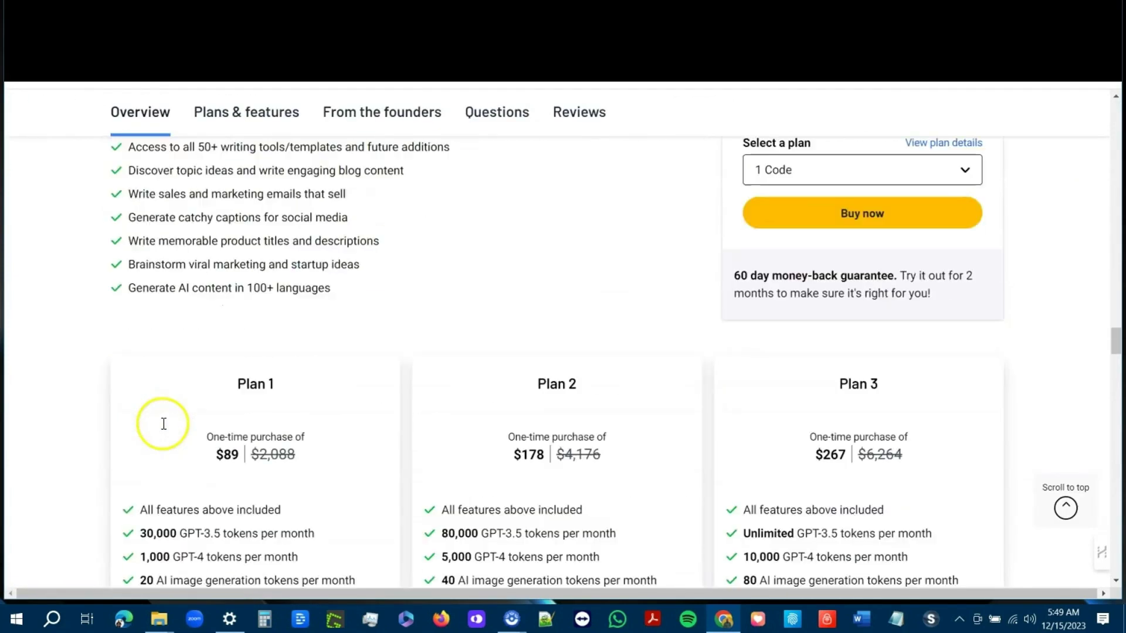
scroll(163, 430, "up", 4)
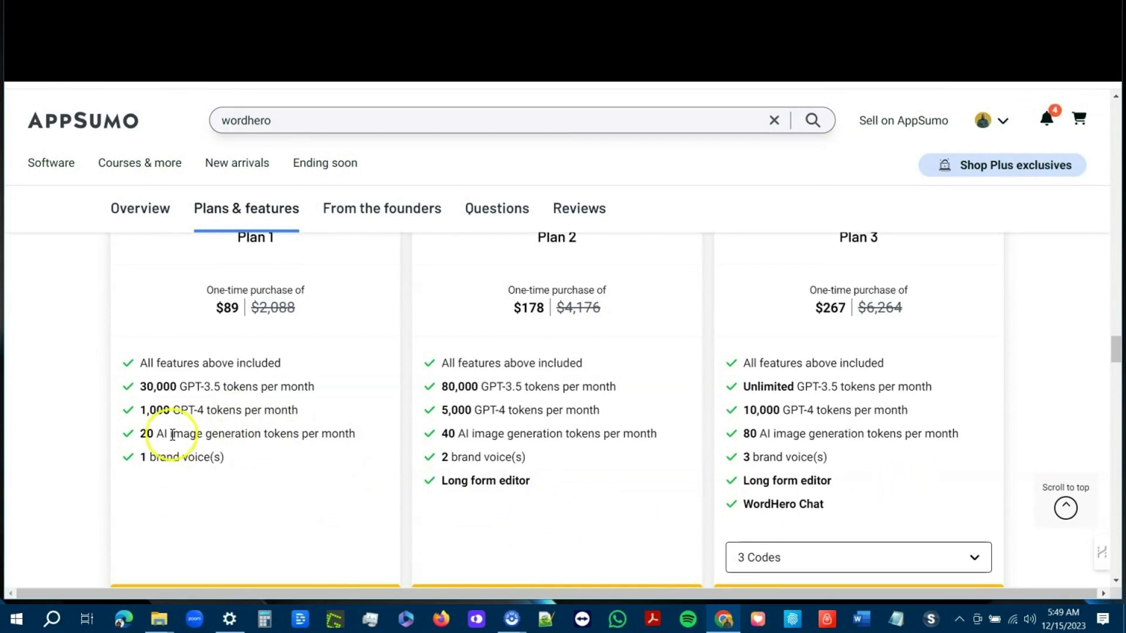
Step: Switch back to the WordHero writing tools page and return to the empty ChatGPT chat
left_click(276, 14)
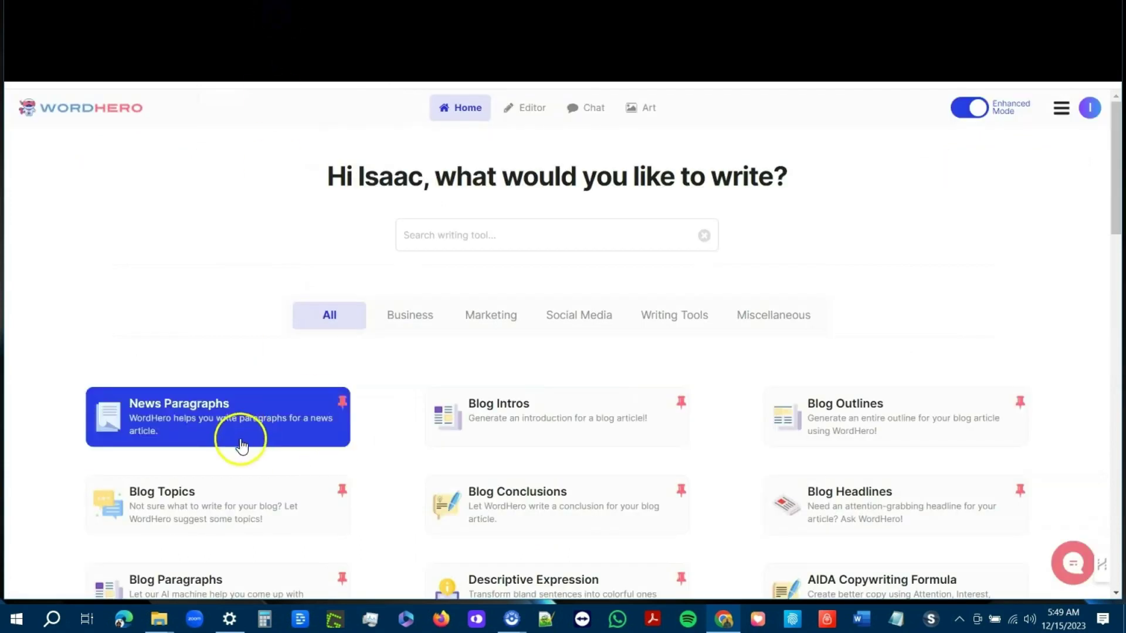
left_click(96, 23)
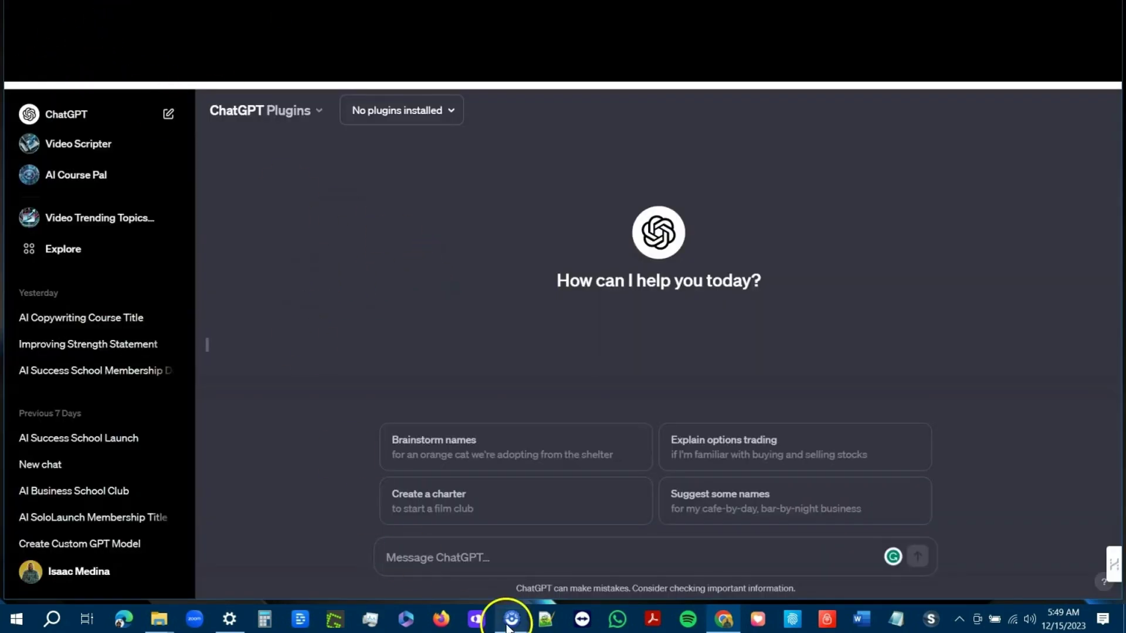
left_click(452, 557)
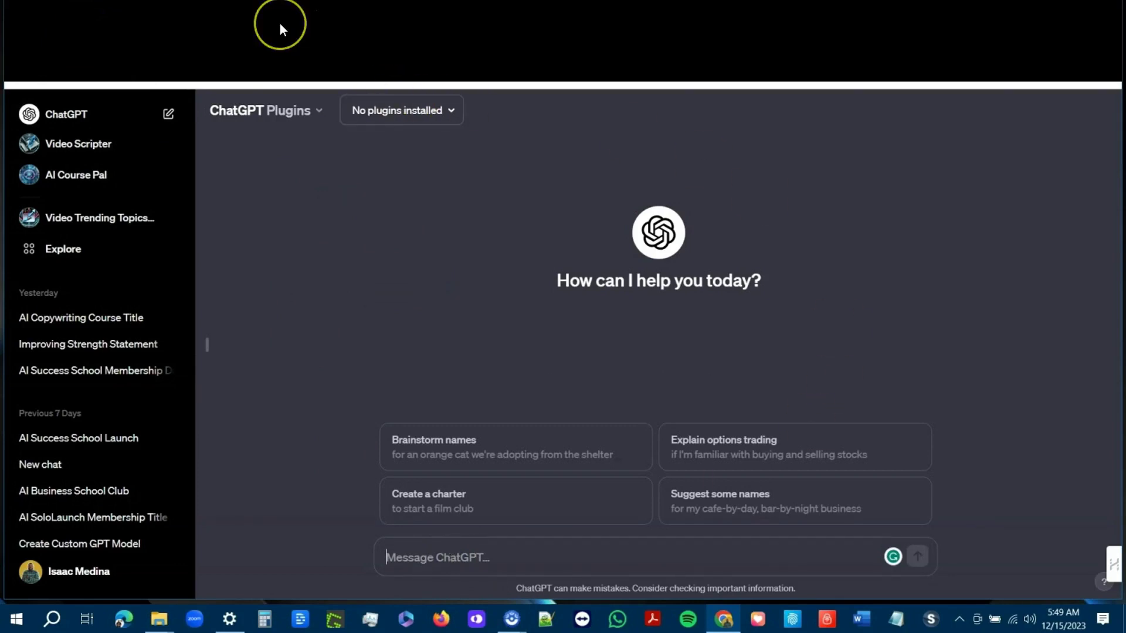
mouse_move(280, 23)
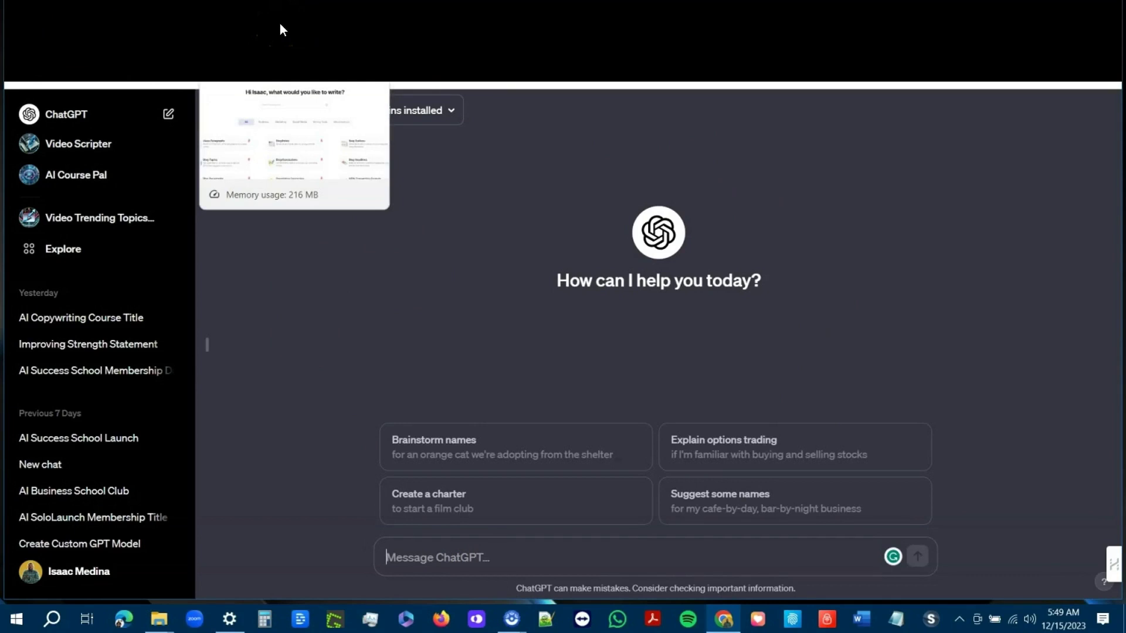
left_click(278, 373)
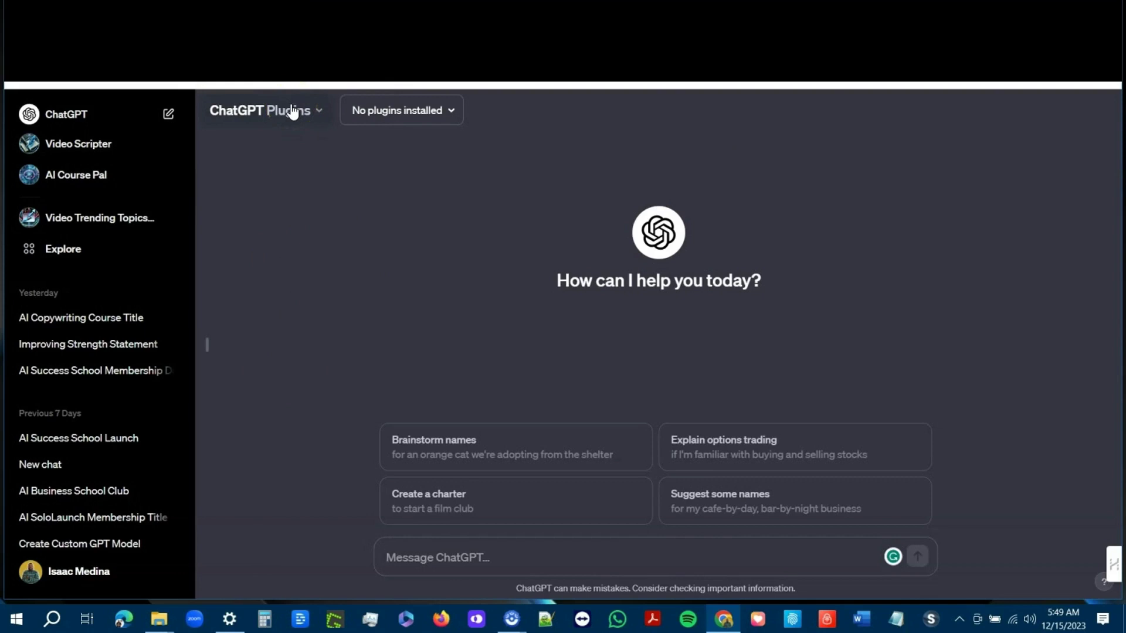
Step: Switch from ChatGPT to WordHero and look through its whole list of writing tools, down to Video Titles and Welcome Emails
left_click(252, 283)
left_click(480, 572)
left_click(280, 12)
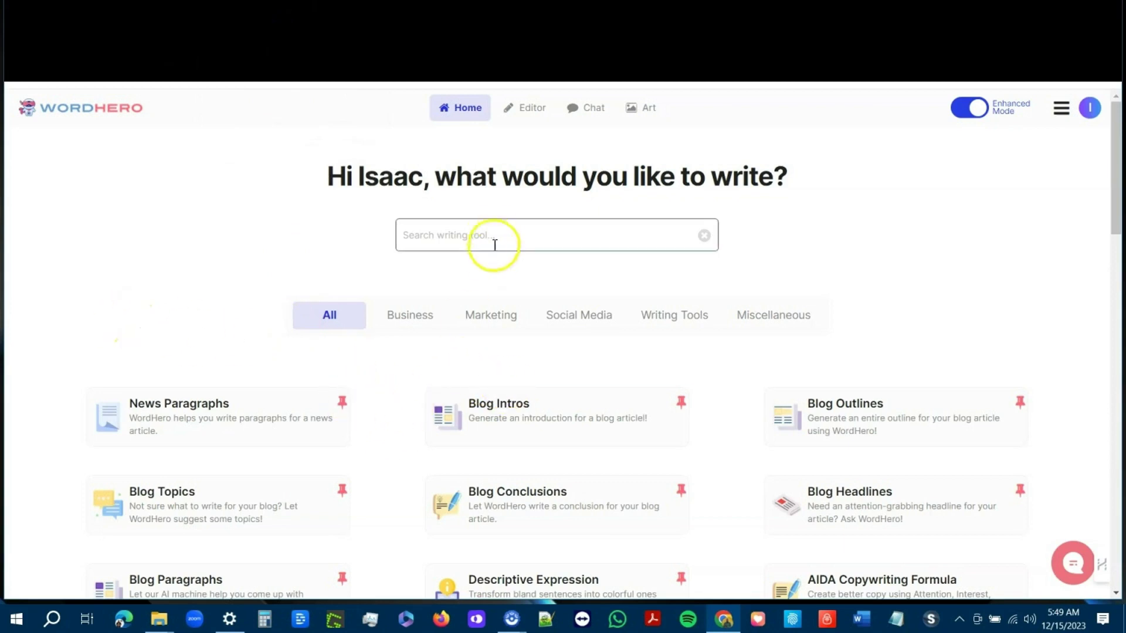
scroll(428, 458, "down", 4)
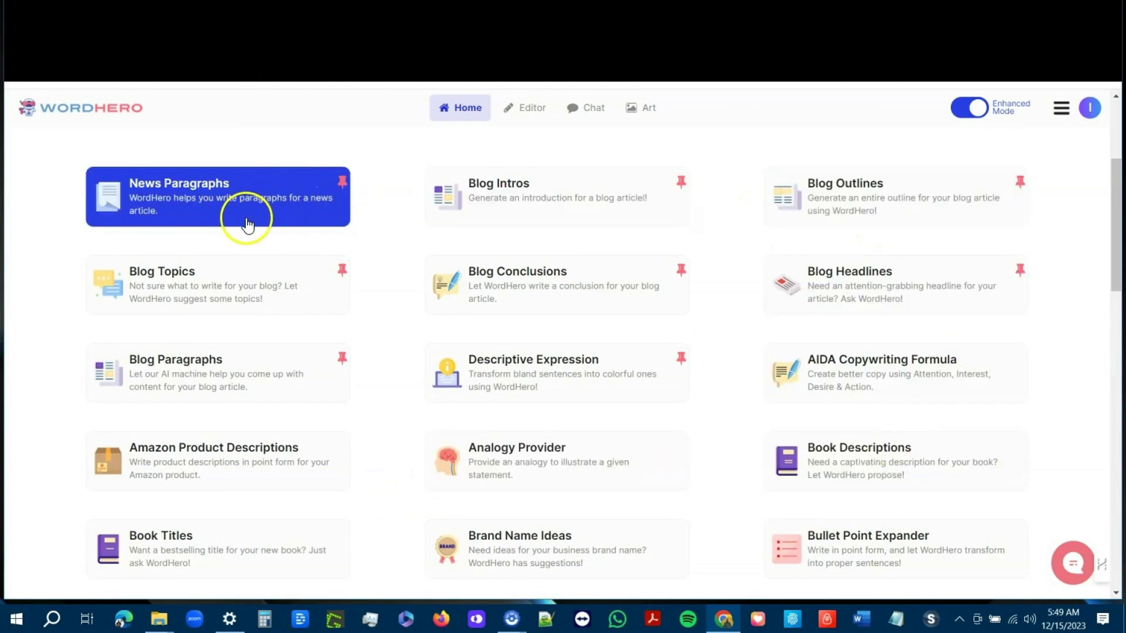
scroll(247, 225, "down", 3)
scroll(264, 251, "down", 5)
scroll(314, 288, "down", 10)
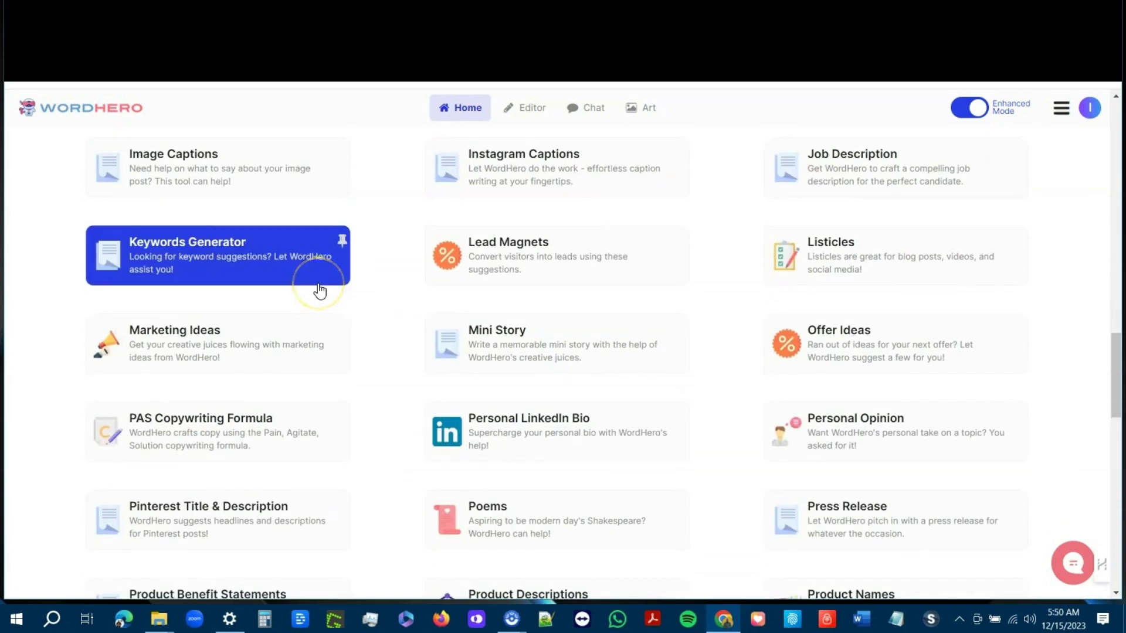
scroll(320, 290, "down", 12)
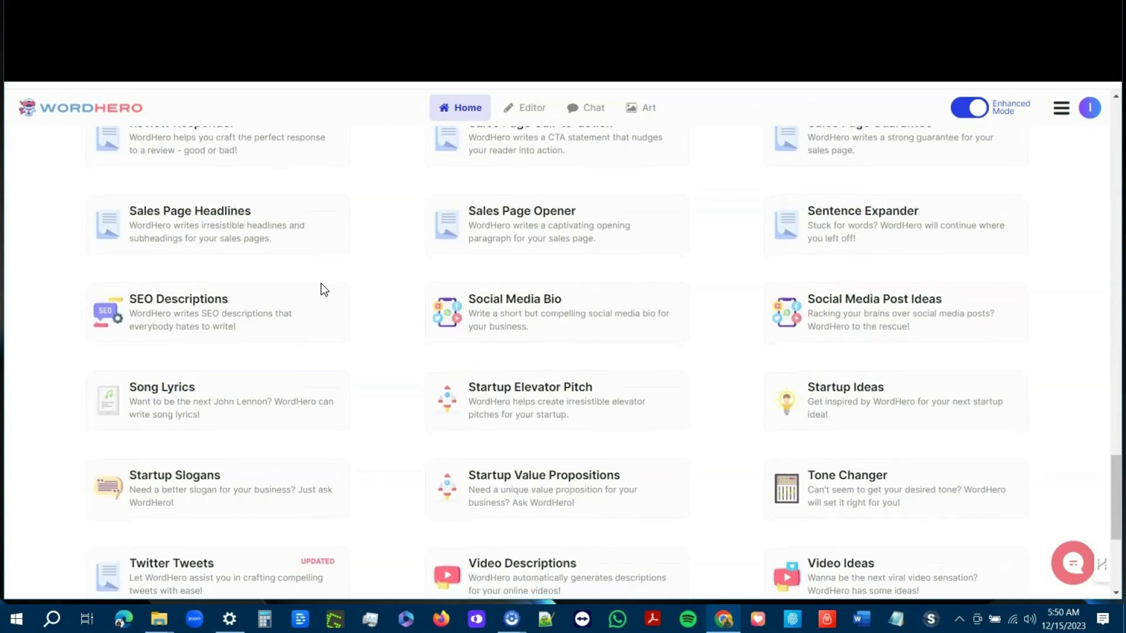
scroll(321, 289, "down", 5)
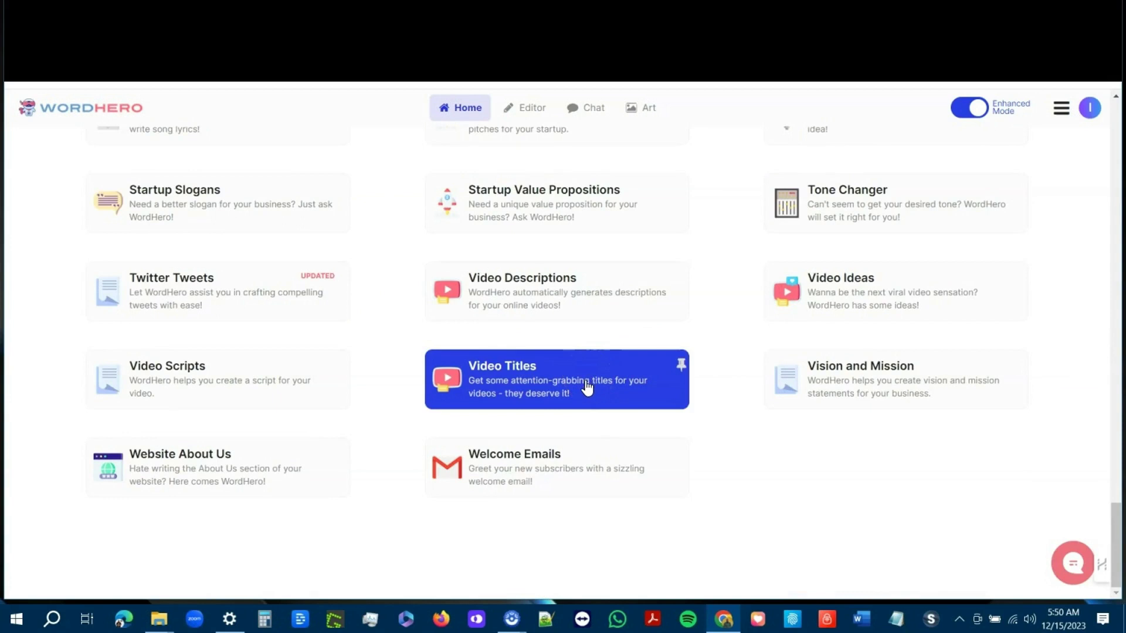
left_click(513, 406)
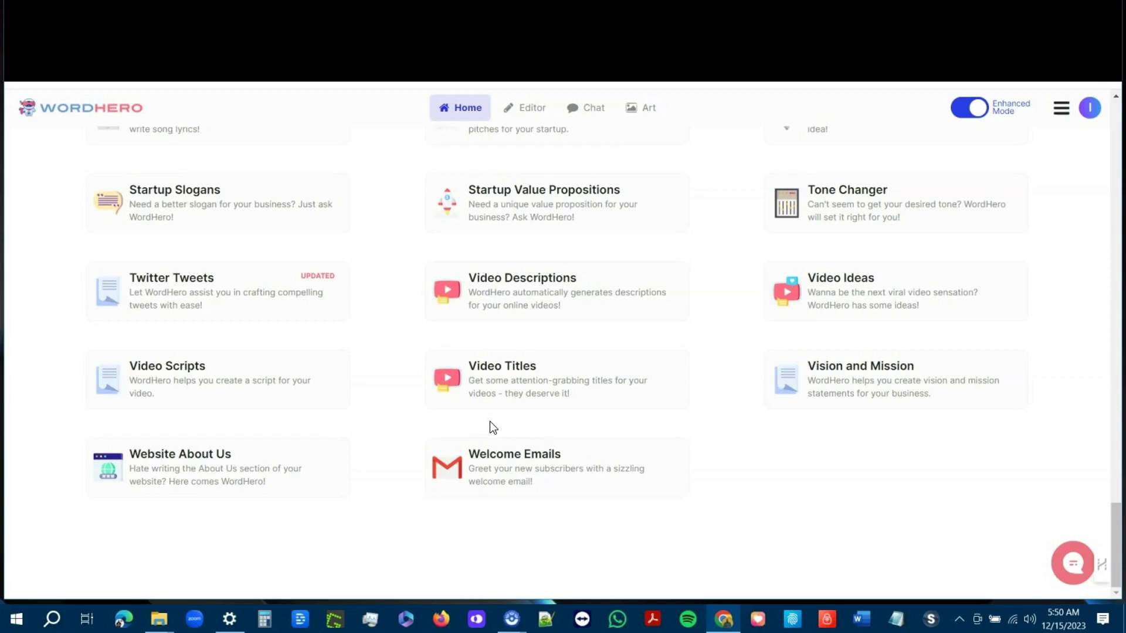
Step: Search Google for the AIDadpreneur TikTok account, view its video on surrounding yourself with like-minded individuals, and return to WordHero
left_click(591, 339)
left_click(644, 7)
left_click(571, 19)
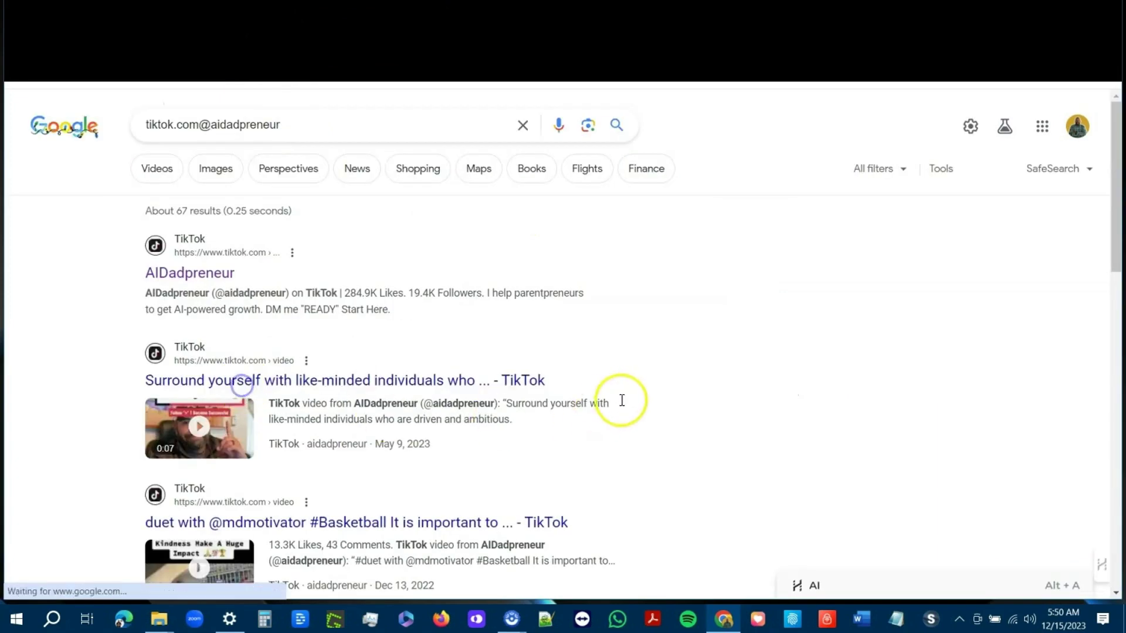
left_click(294, 503)
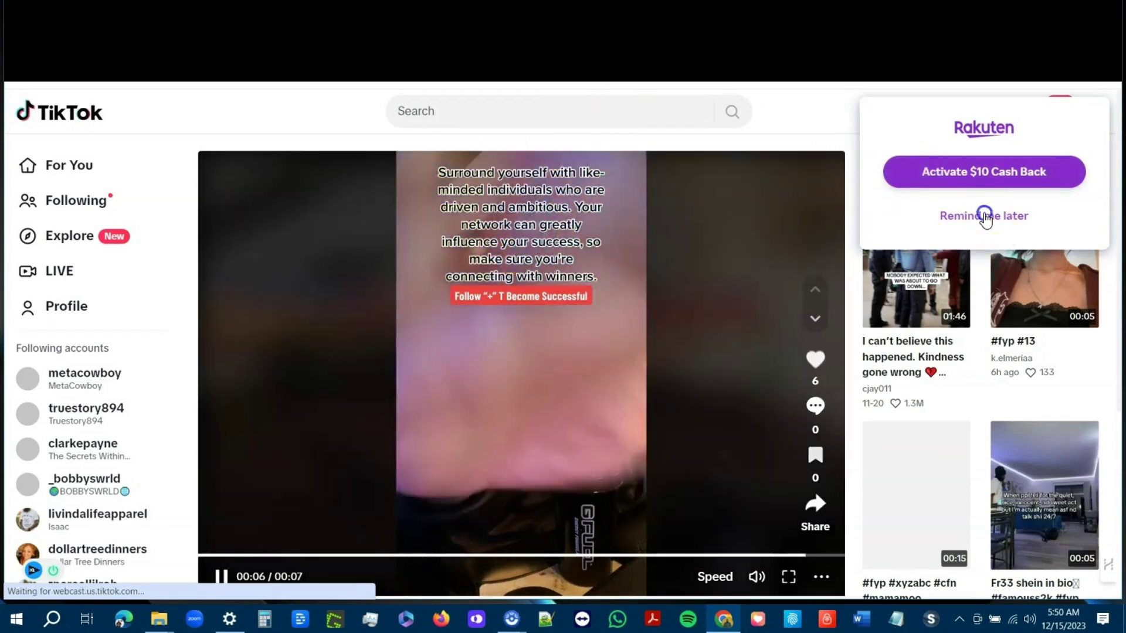
left_click(982, 216)
left_click(432, 25)
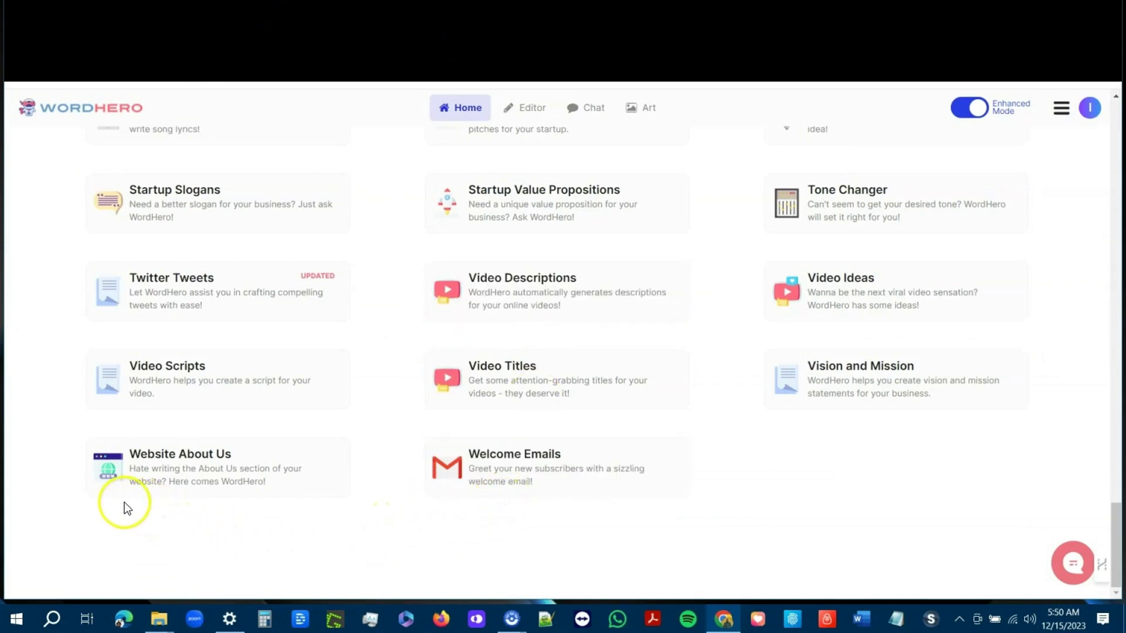
Step: Filter the WordHero writing tools to the Business category and open the Brand Name Ideas tool
scroll(568, 550, "up", 20)
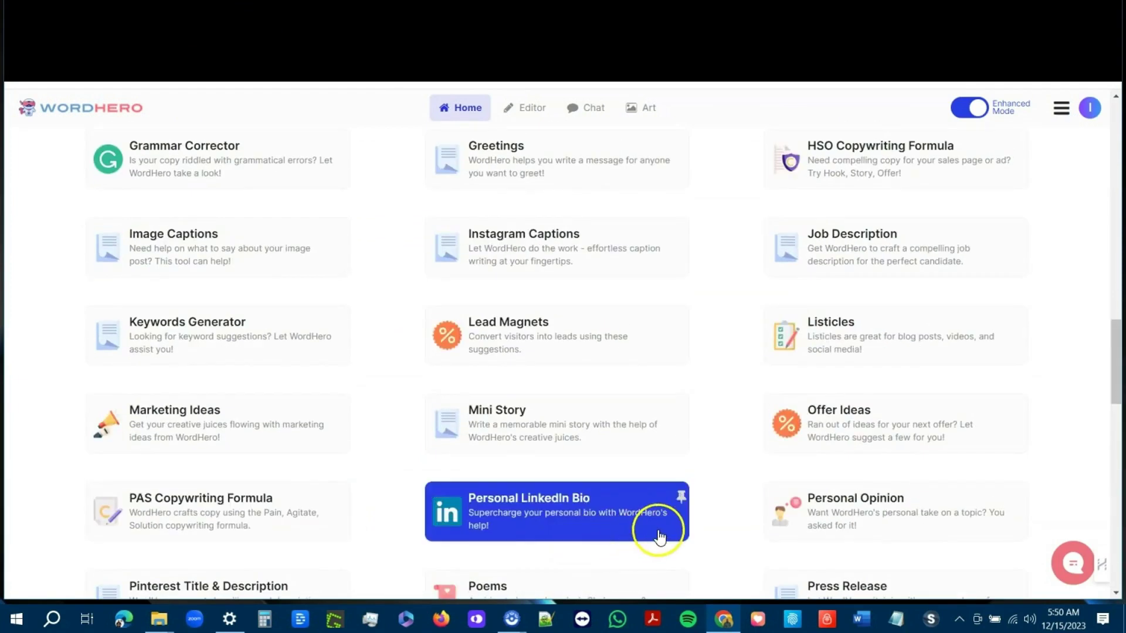
scroll(669, 531, "up", 10)
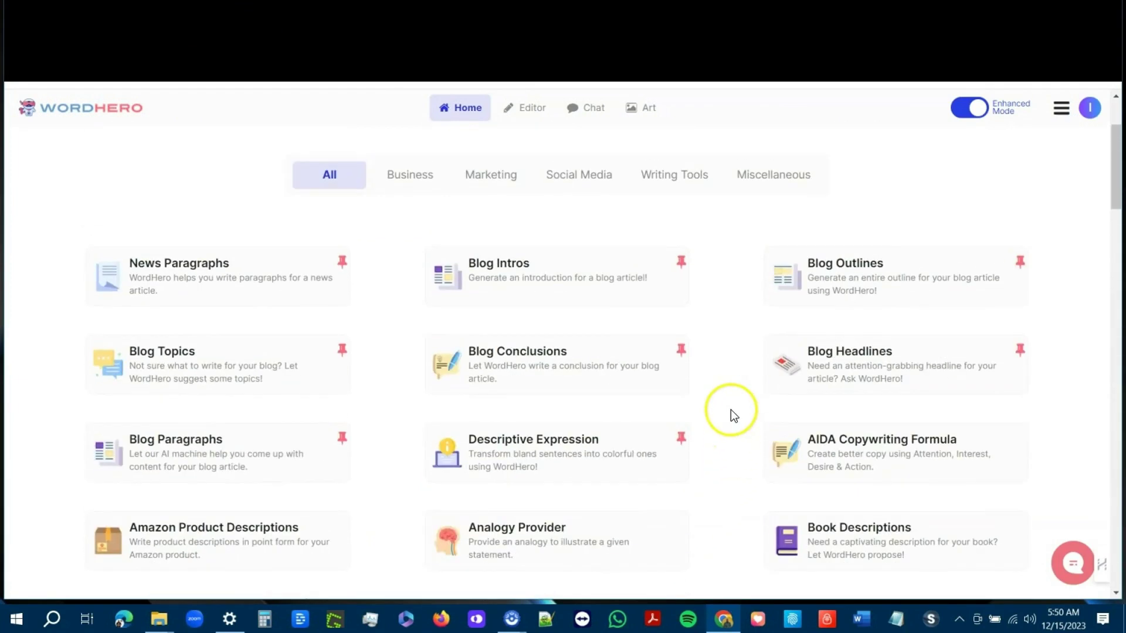
left_click(413, 175)
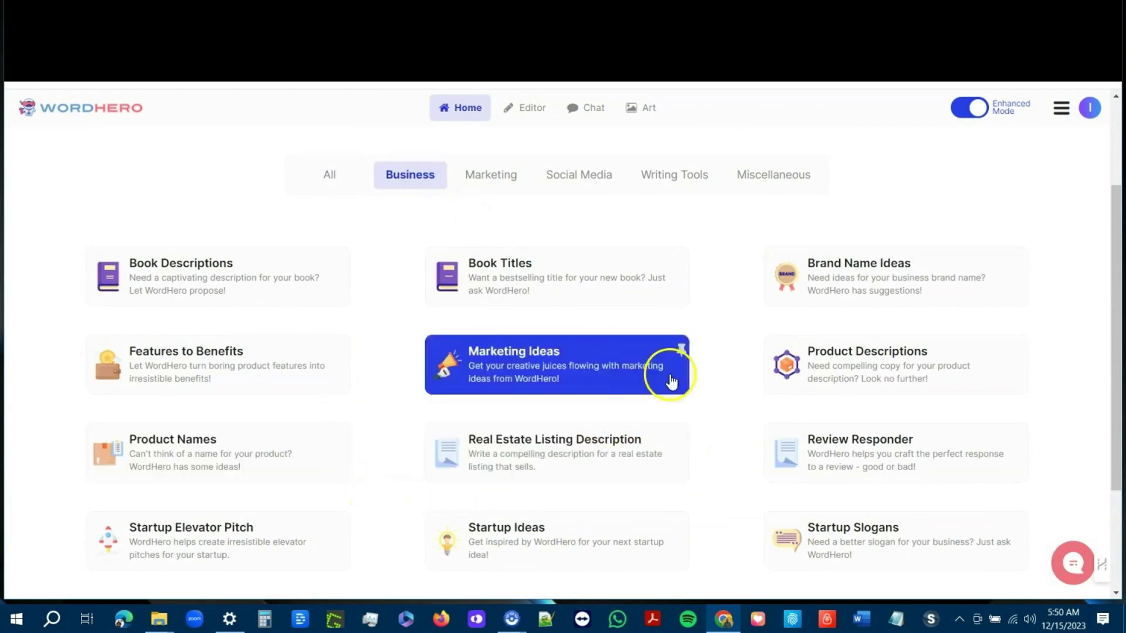
scroll(753, 349, "down", 3)
scroll(751, 355, "up", 5)
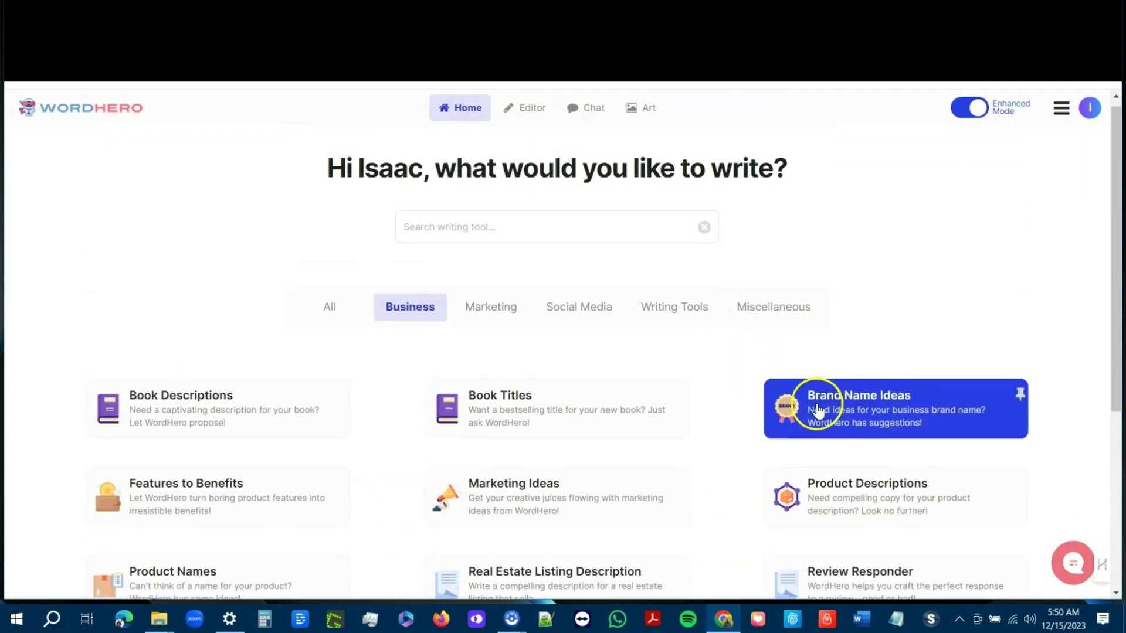
left_click(862, 420)
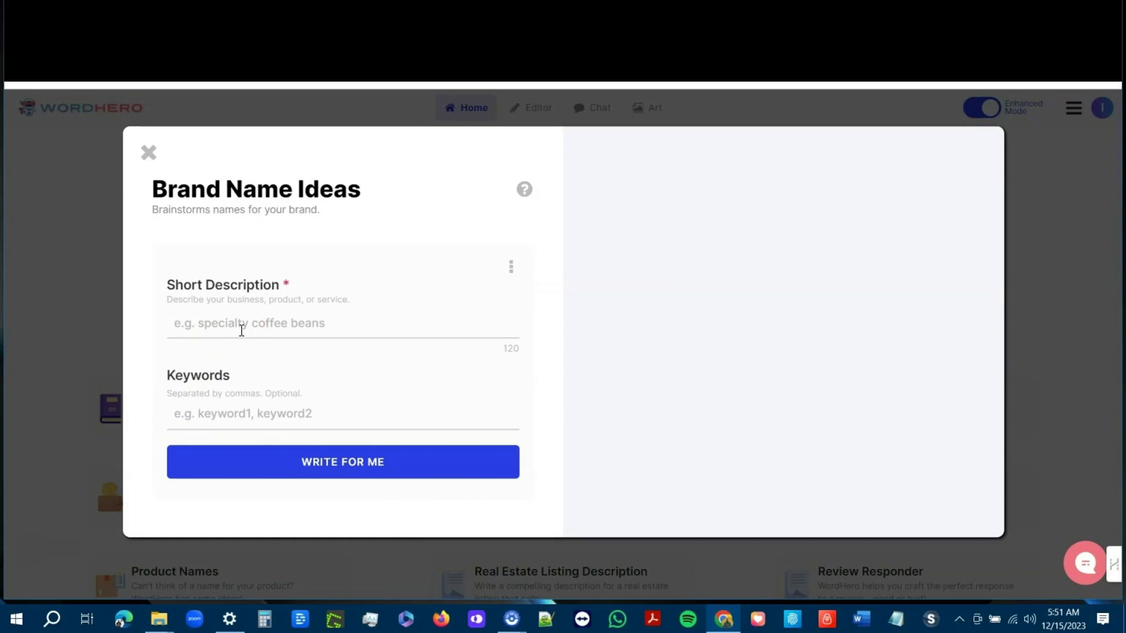
Step: Enter "affiliate marketing" as the short description for the brand name ideas
left_click(242, 330)
type("affiliate")
type(" marketing")
Step: Set the keywords to "affiliate marketing, making money online" and generate the brand name ideas
left_click(270, 416)
type("affiliat")
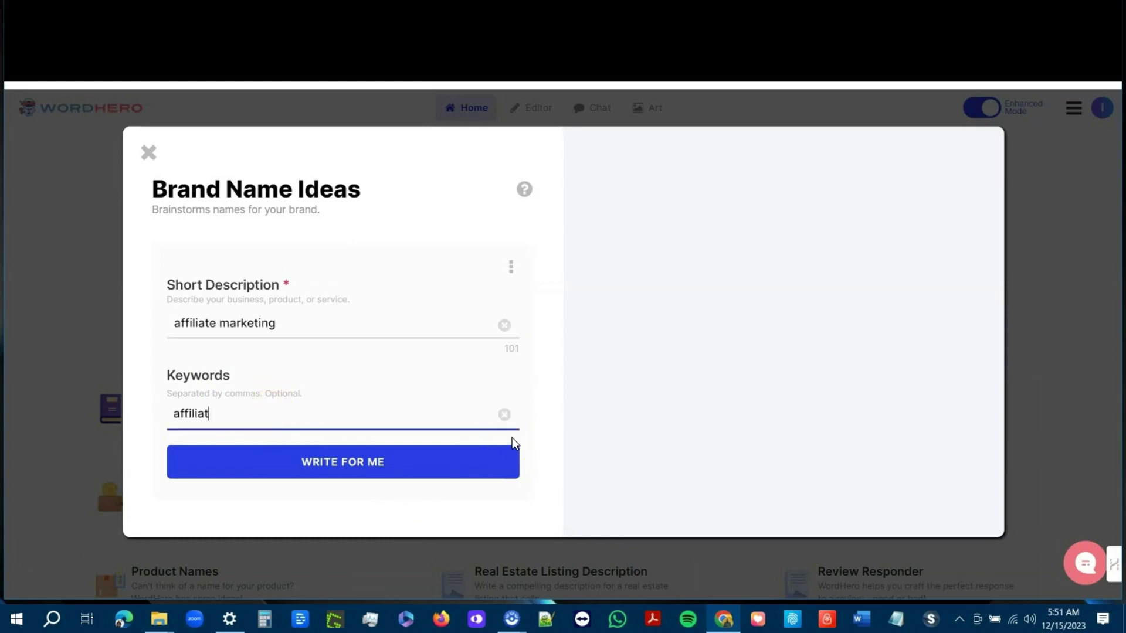
type("e marketing, making")
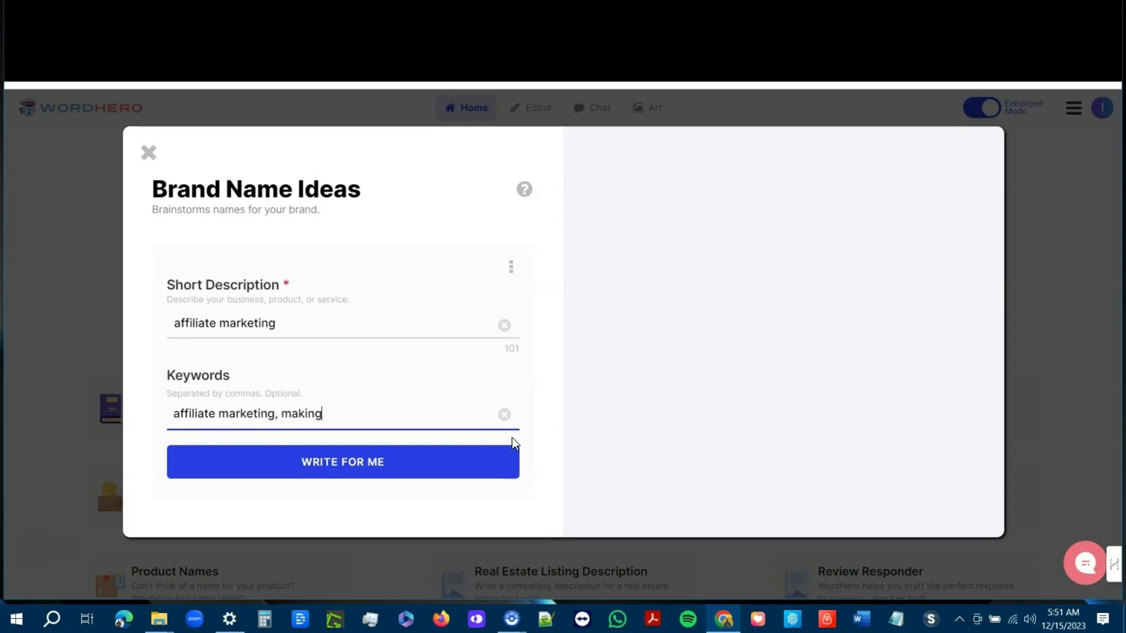
type(" money online, side hu")
key("BackSpace")
key("BackSpace")
key("BackSpace")
key("BackSpace")
key("BackSpace")
key("BackSpace")
key("BackSpace")
key("BackSpace")
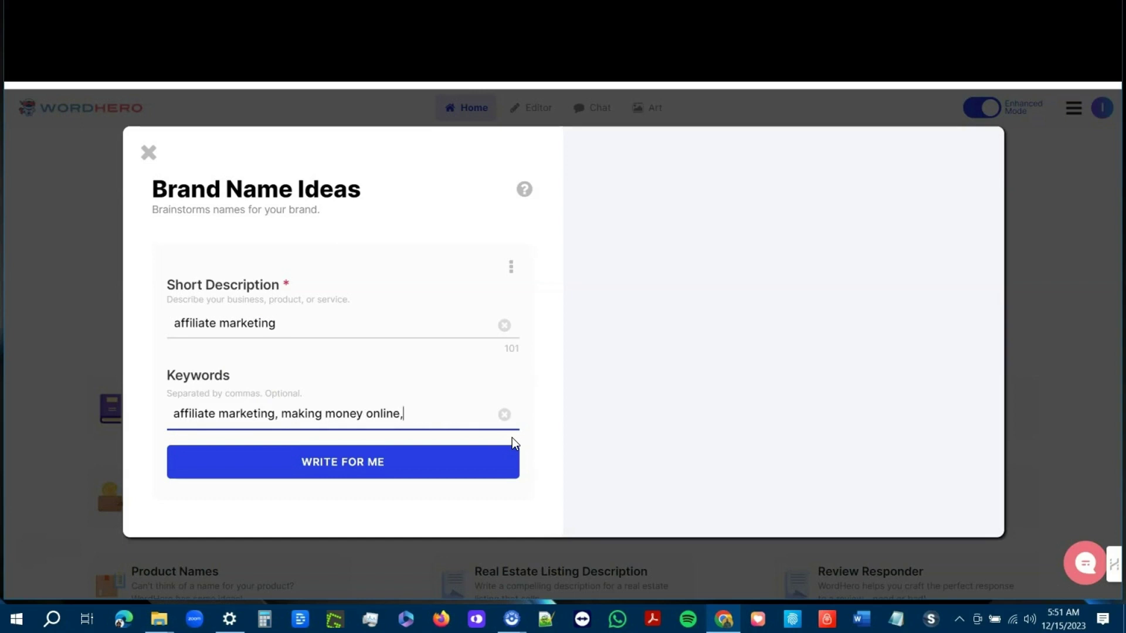
key("BackSpace")
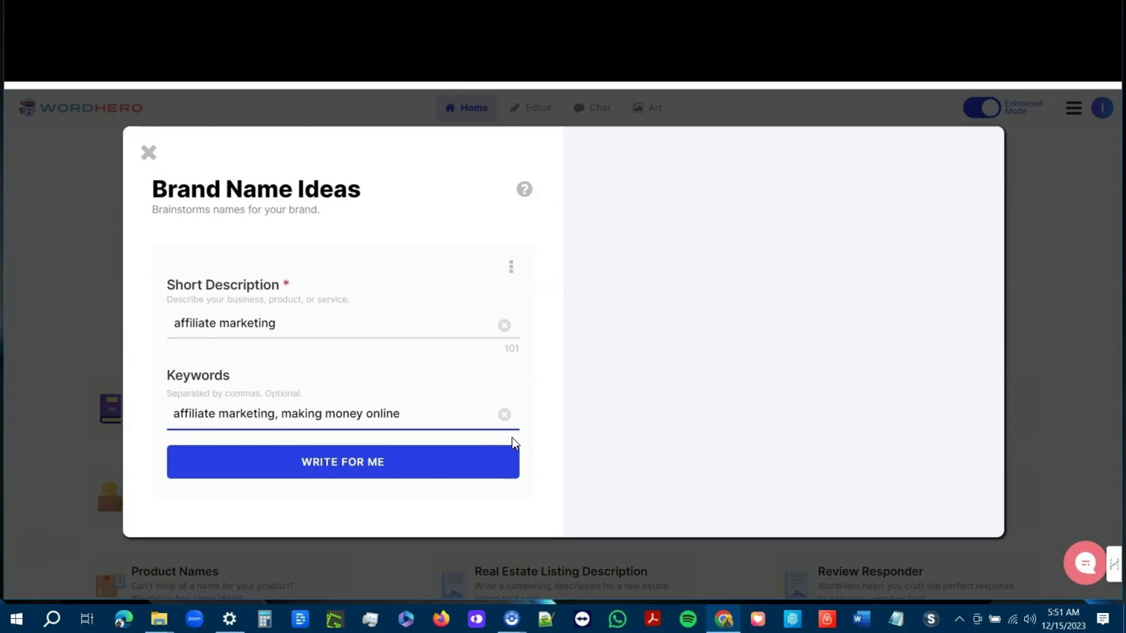
left_click(409, 469)
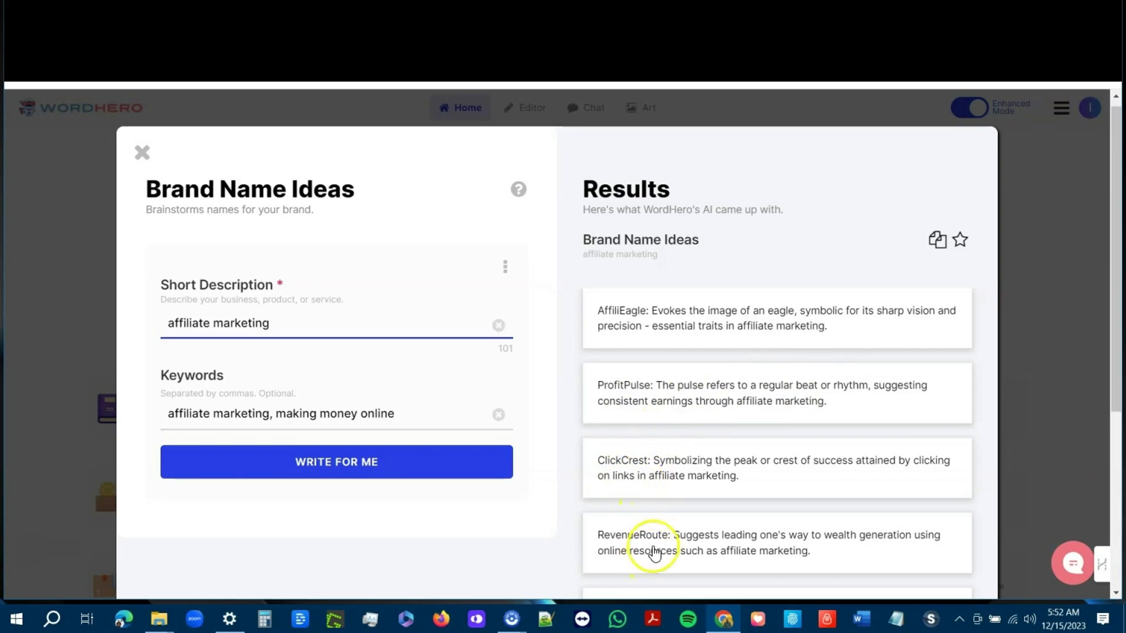
Step: Review the generated brand names, mark the result set as a favorite and give it a positive rating
scroll(645, 562, "down", 1)
scroll(648, 539, "down", 1)
scroll(648, 523, "down", 1)
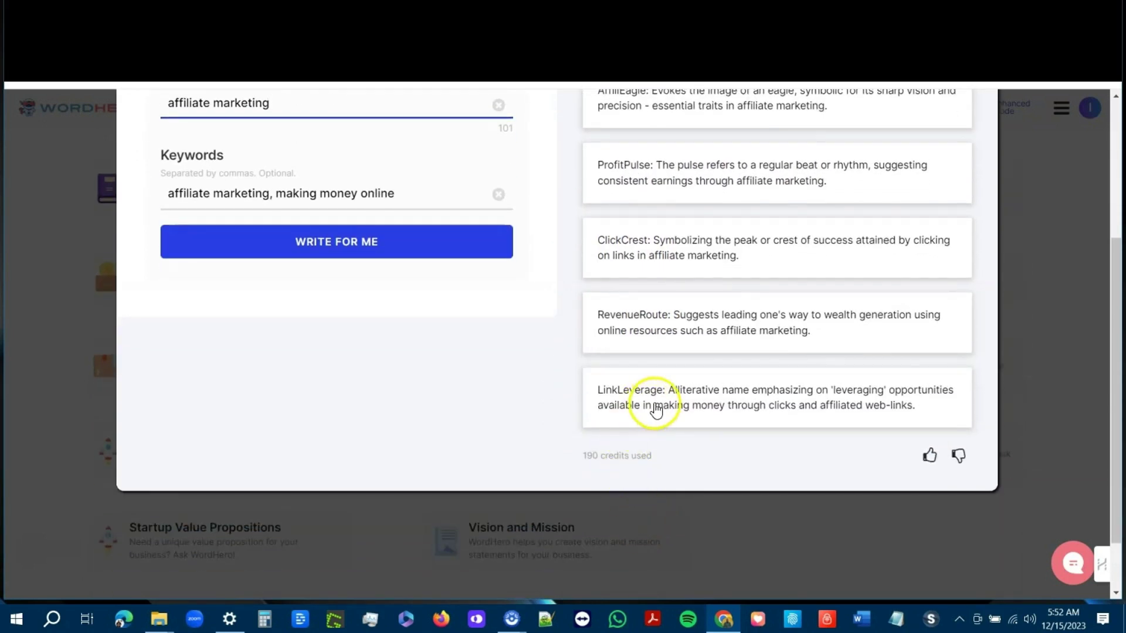
scroll(662, 412, "up", 2)
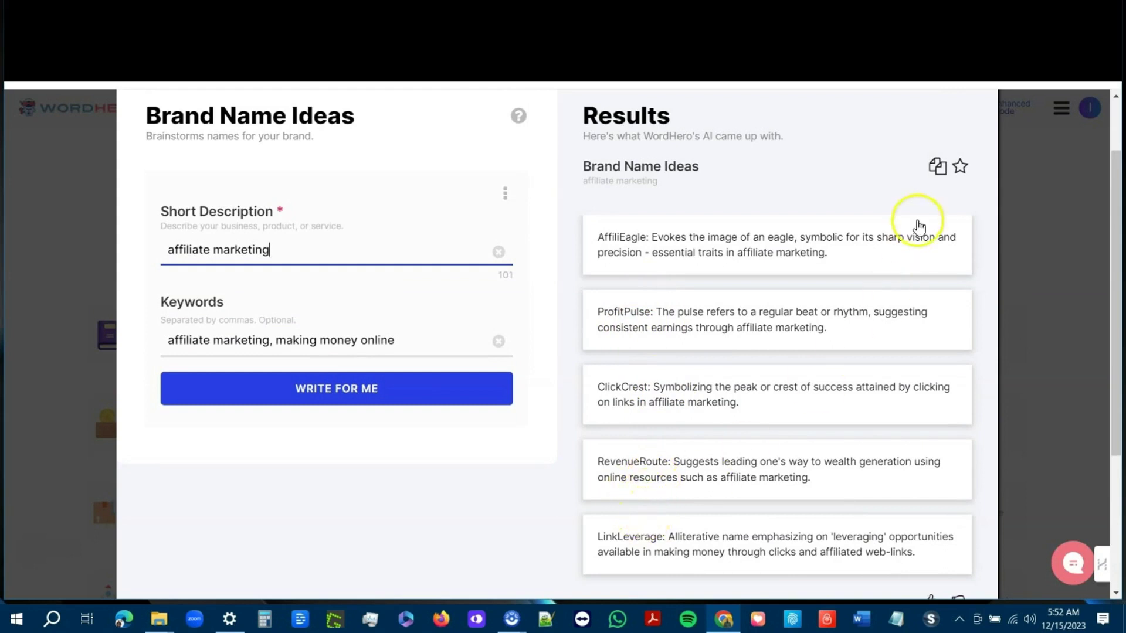
left_click(960, 167)
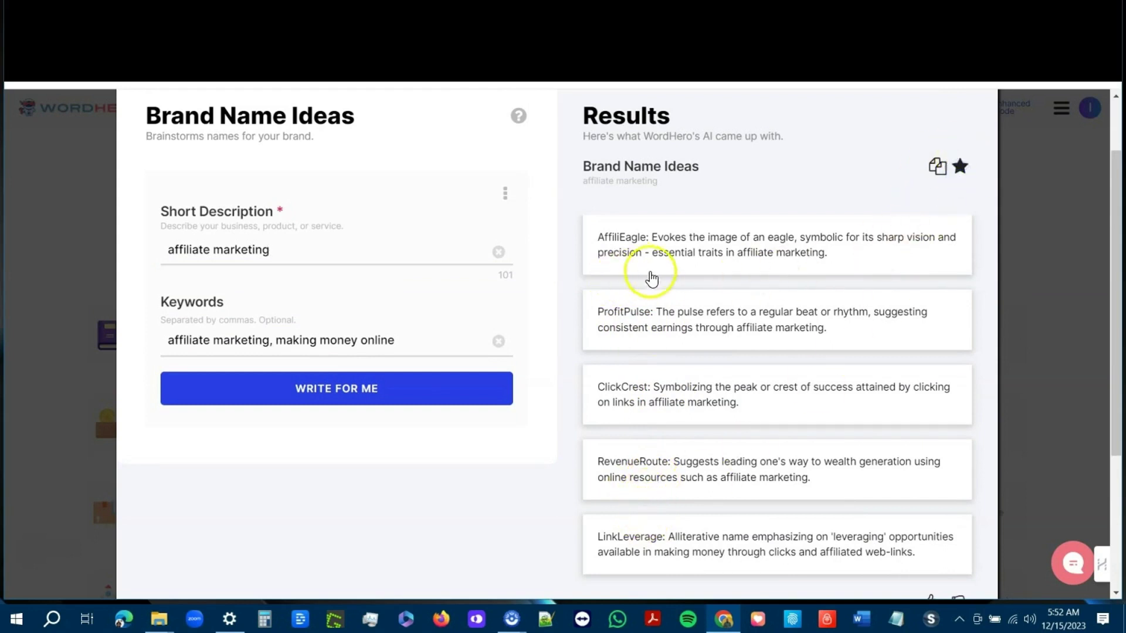
scroll(648, 279, "down", 3)
left_click(928, 380)
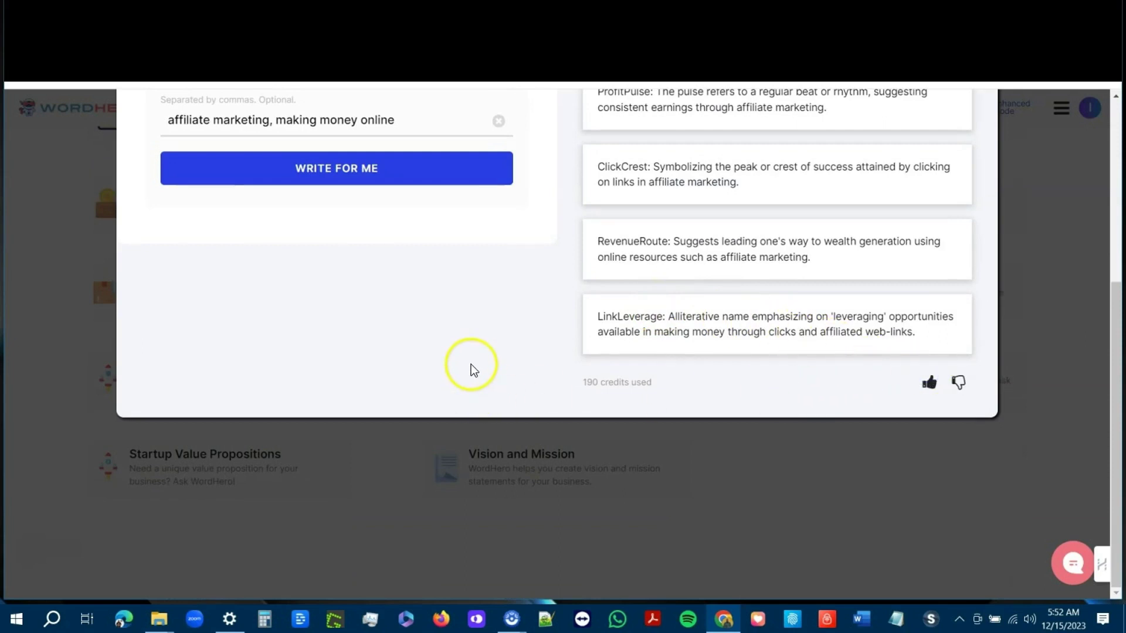
Step: Copy all the generated brand name ideas and paste them into a new blank Google Docs document
scroll(474, 370, "up", 5)
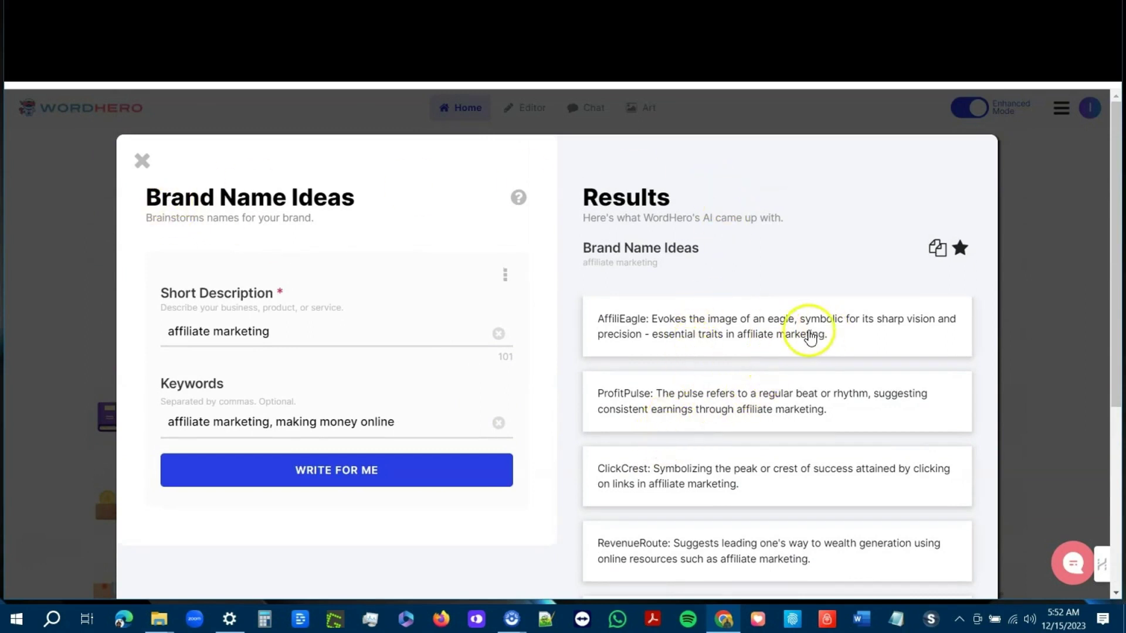
left_click(940, 249)
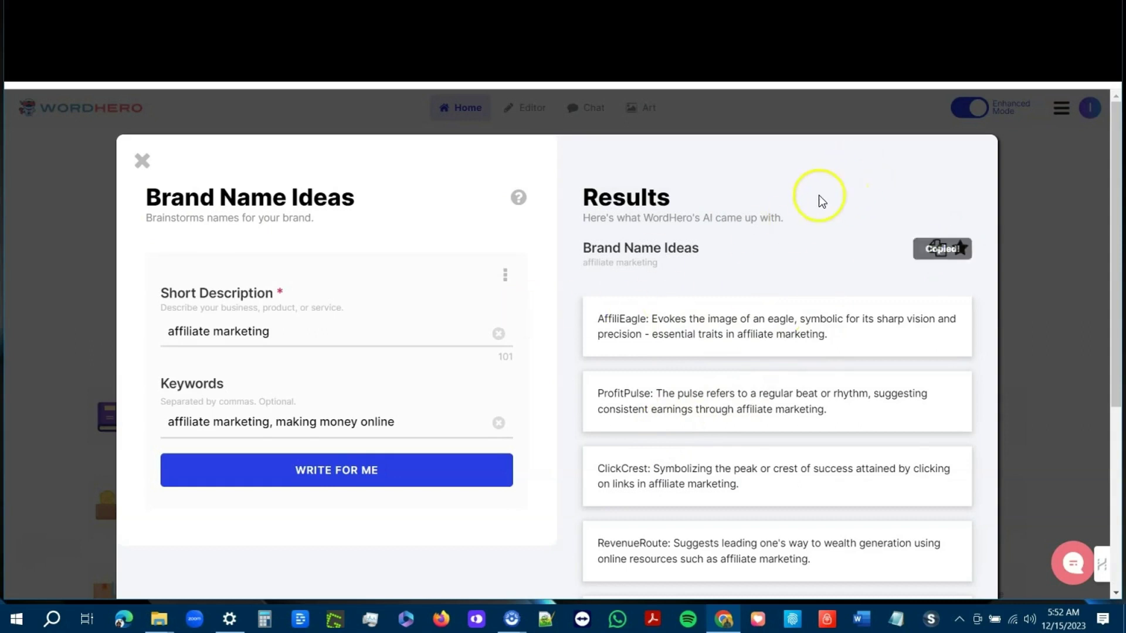
left_click(754, 11)
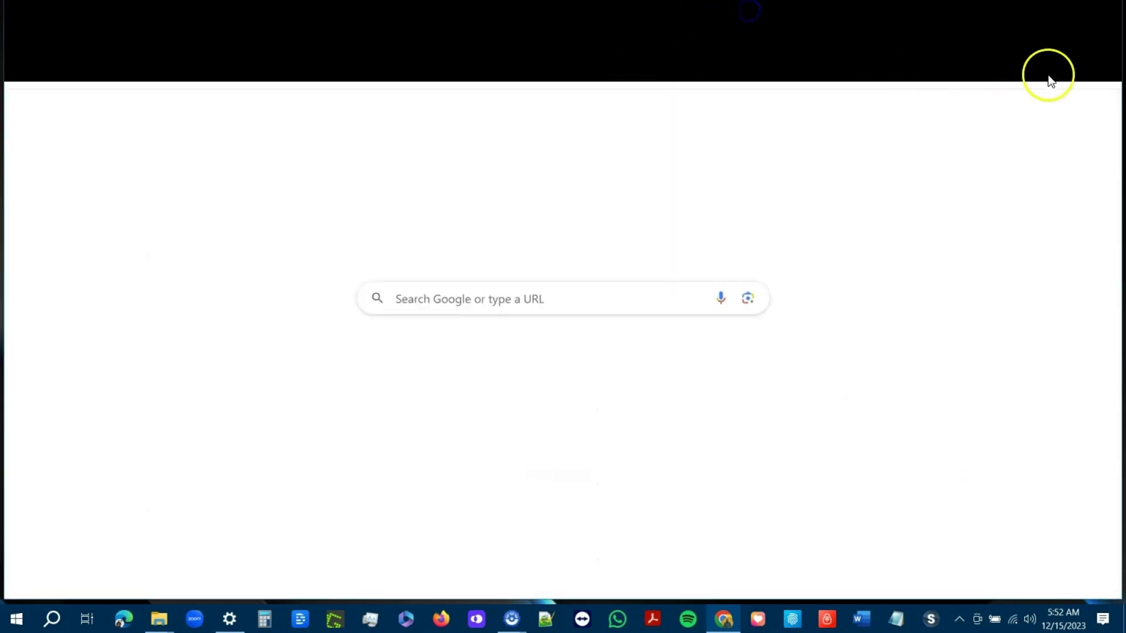
left_click(1062, 113)
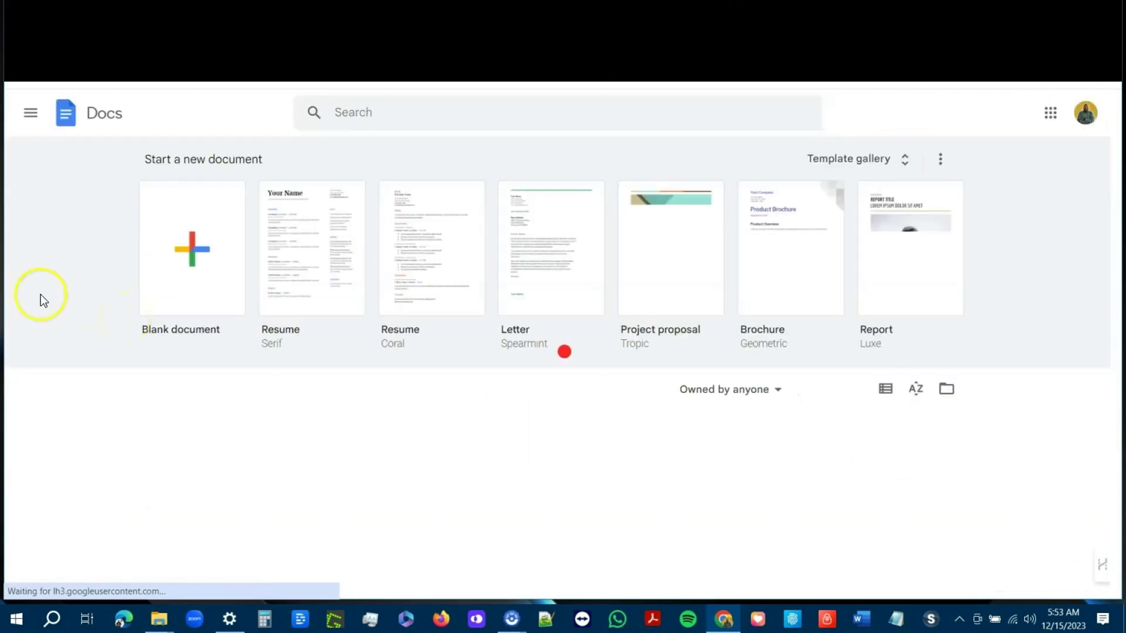
left_click(166, 271)
left_click(299, 341)
key("ctrl+v")
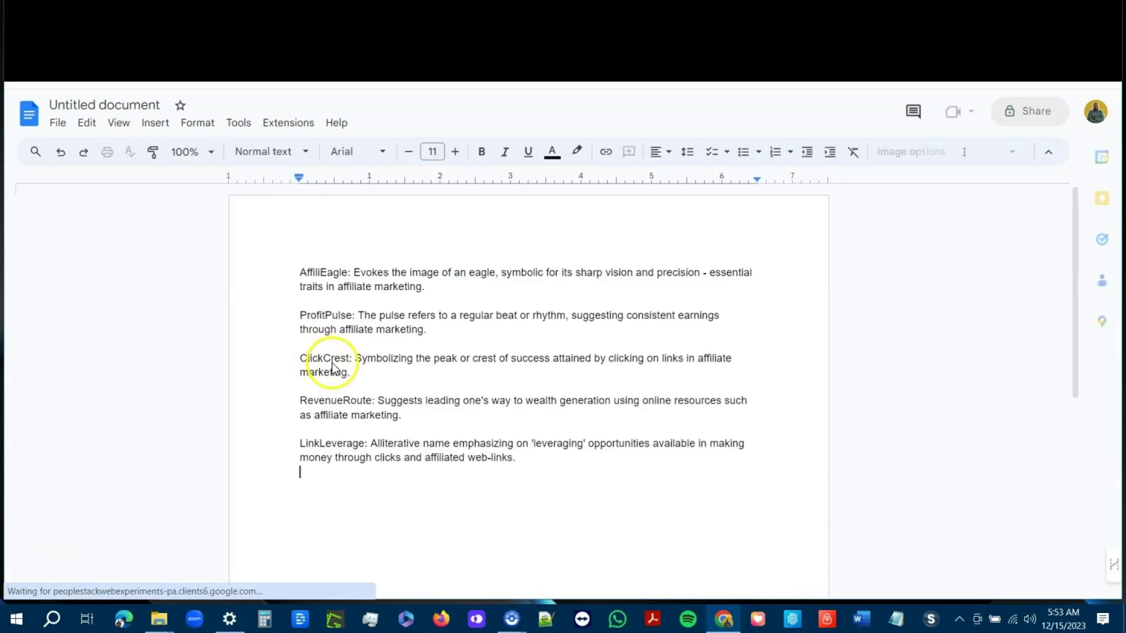
Step: Make the RevenueRoute paragraph bold and highlight it in yellow
left_click(291, 314)
triple_click(301, 315)
left_click(382, 399)
triple_click(300, 397)
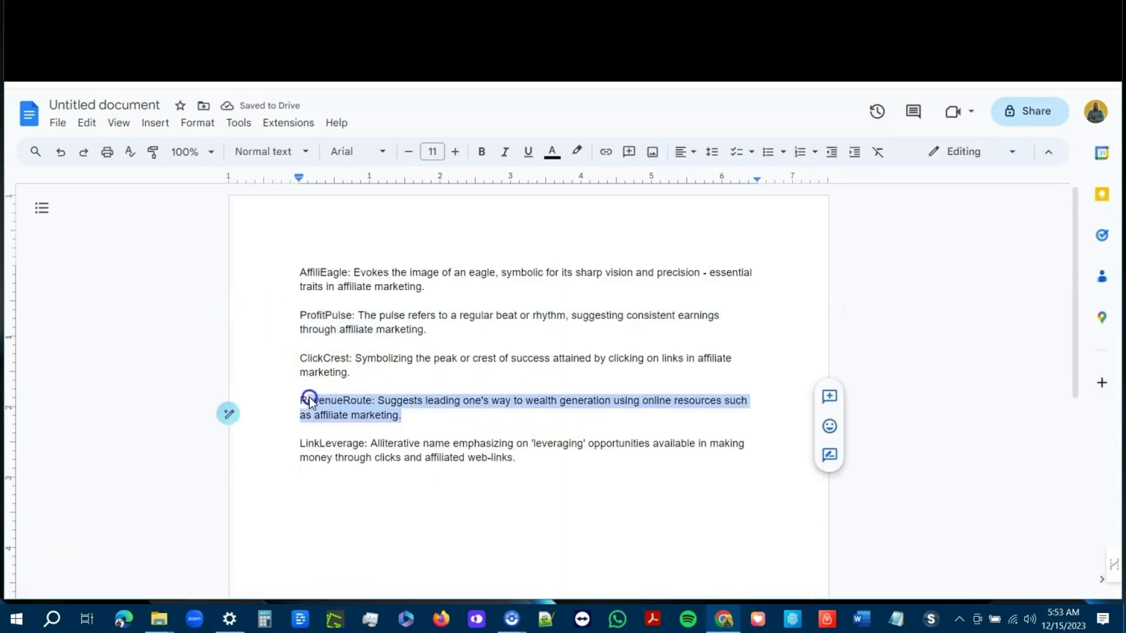
left_click(481, 152)
left_click(578, 153)
left_click(628, 219)
Step: Make the AffiliEagle paragraph bold and highlight it in yellow
triple_click(302, 272)
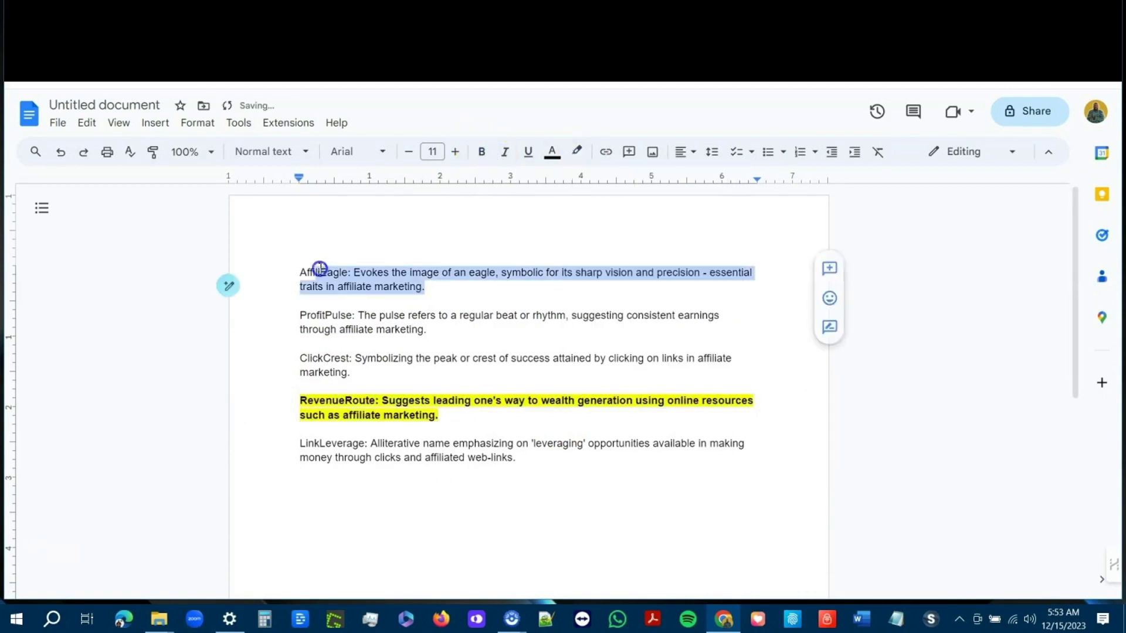
left_click(577, 153)
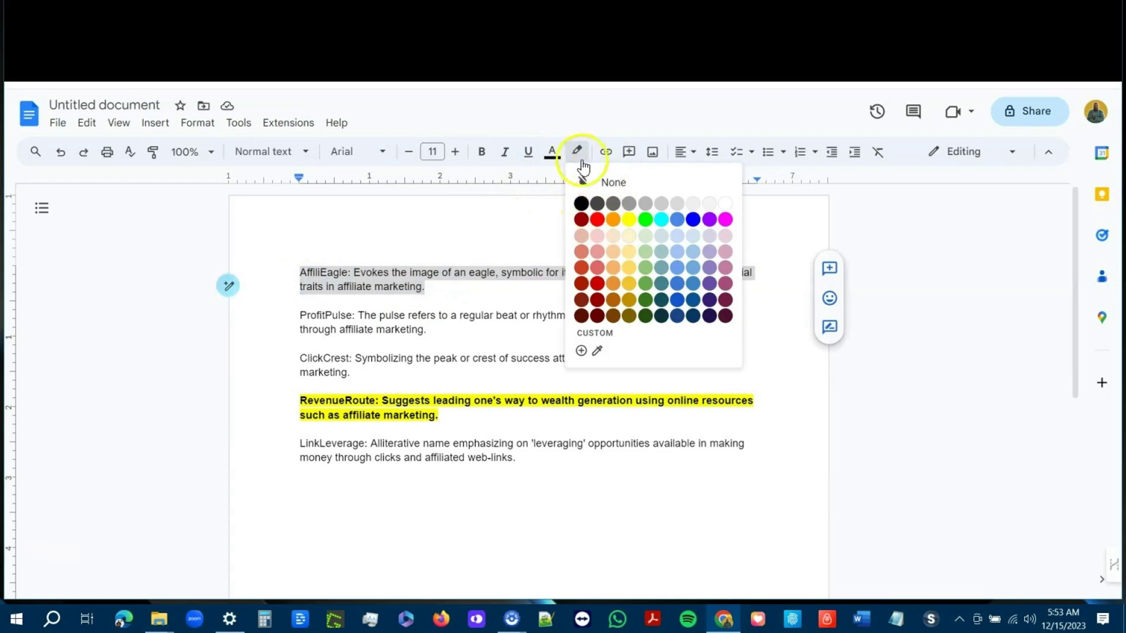
left_click(552, 153)
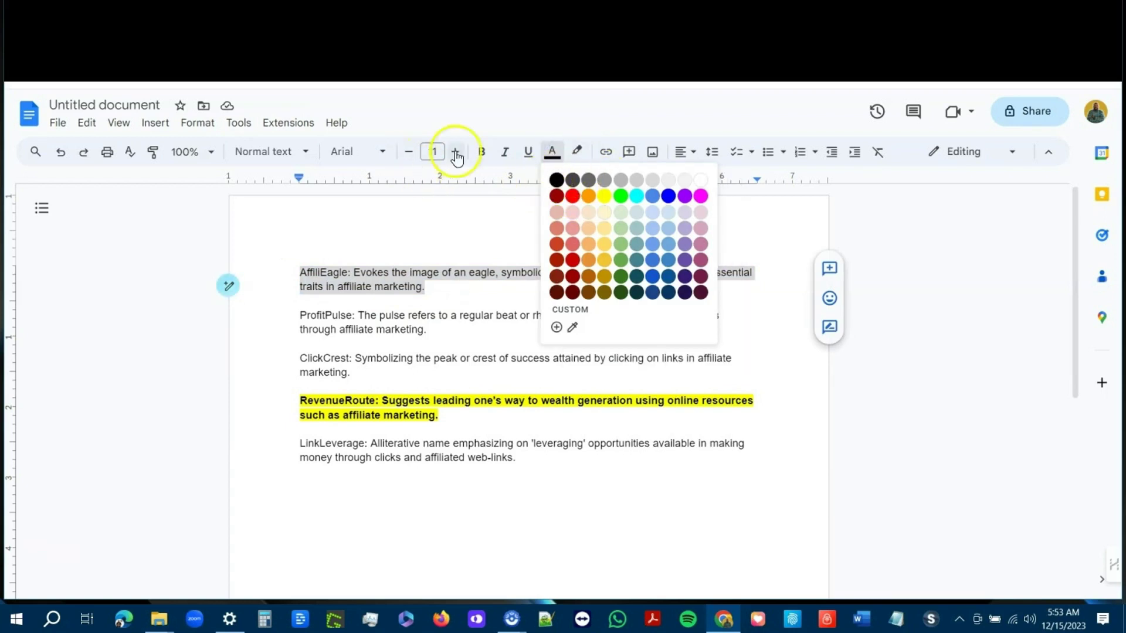
left_click(481, 152)
left_click(576, 152)
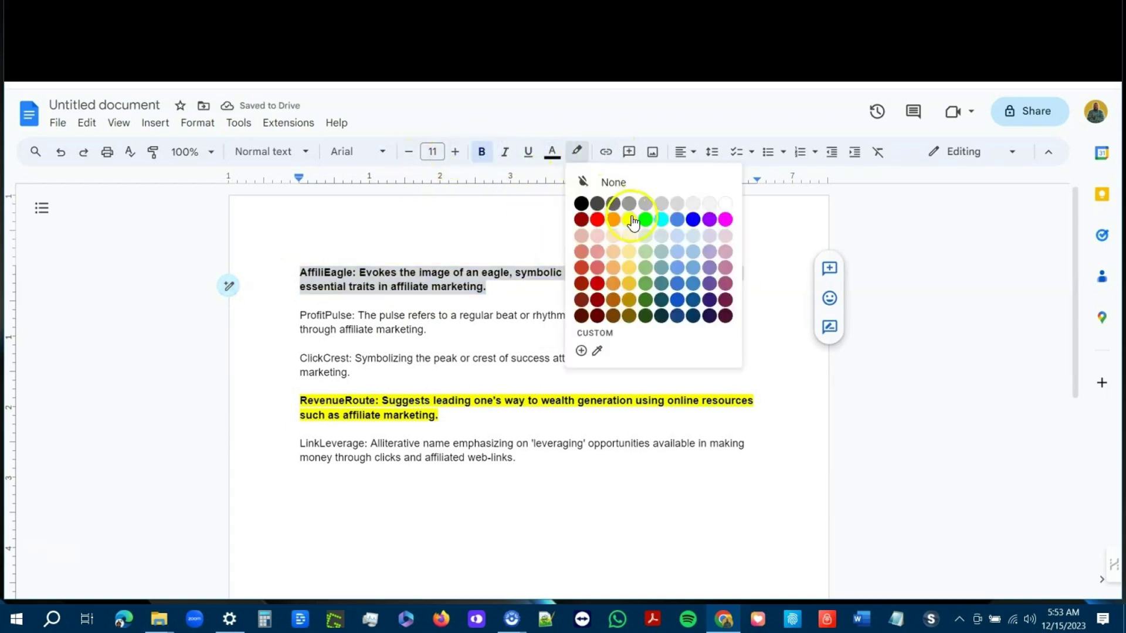
left_click(631, 218)
left_click(521, 274)
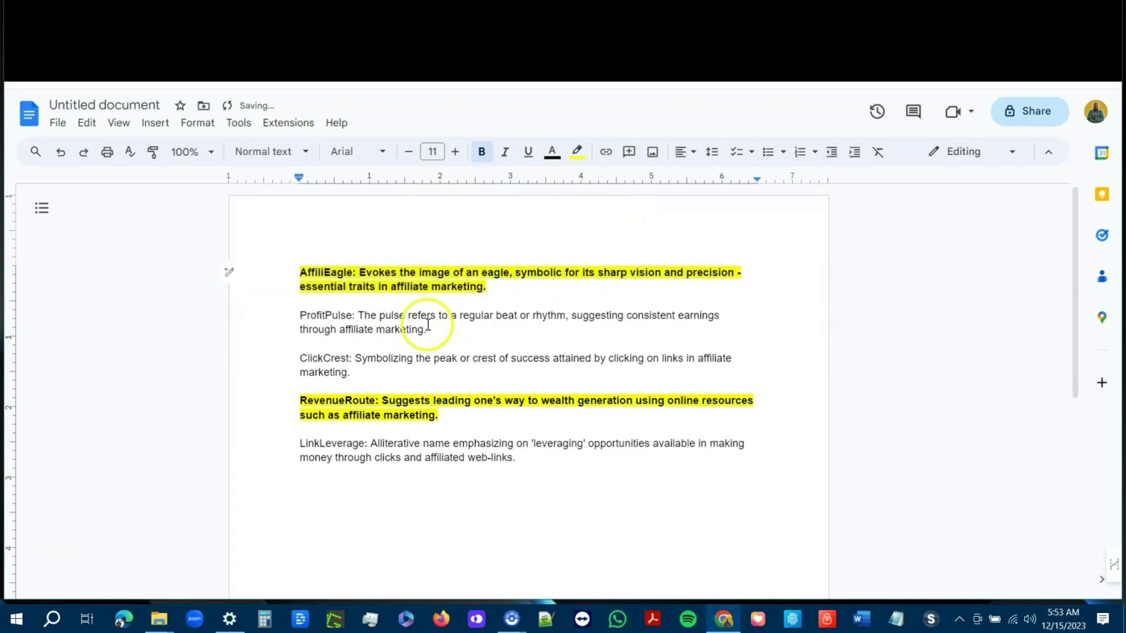
Step: Add a separator line of equals signs directly below the LinkLeverage paragraph
left_click(331, 534)
type("=")
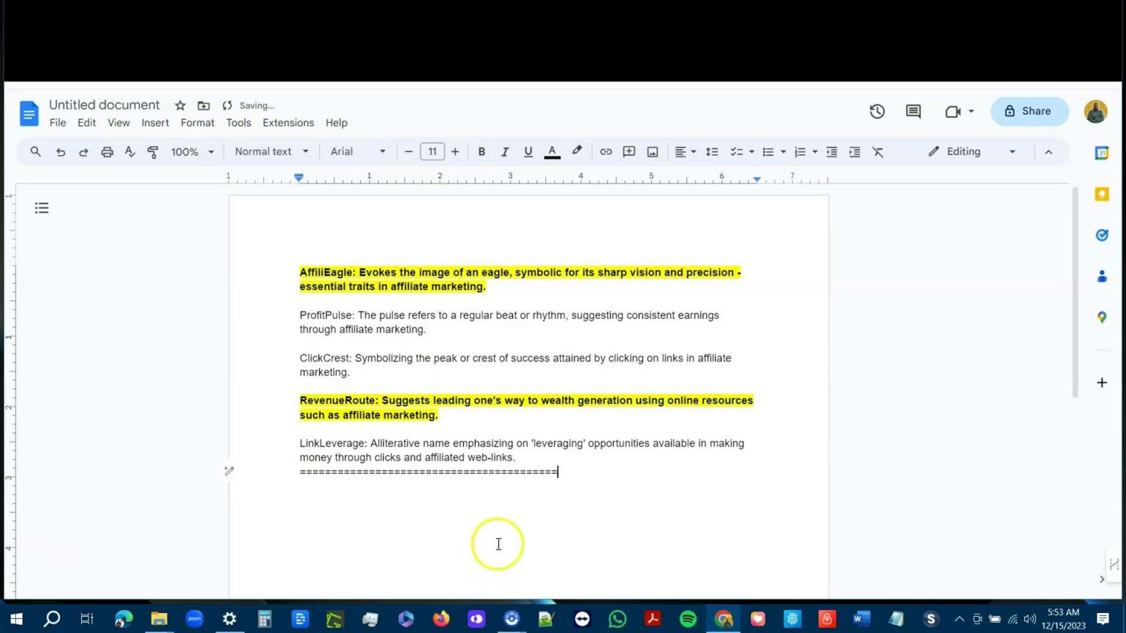
Step: Rename the document as "ideas for later 12-2023"
left_click(87, 103)
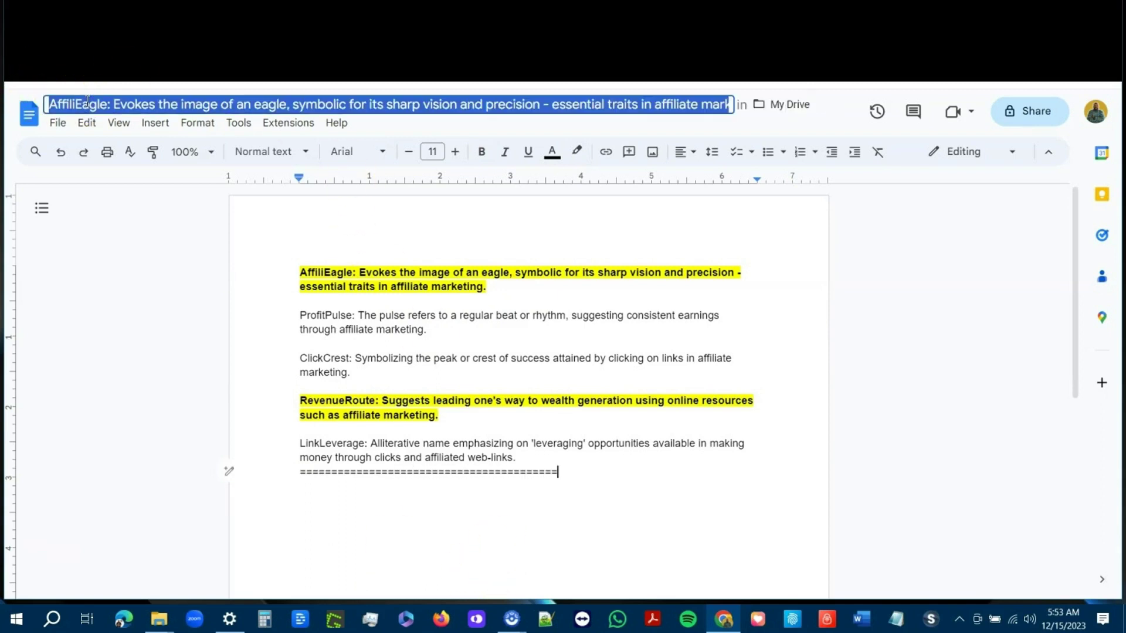
type("ideas for later")
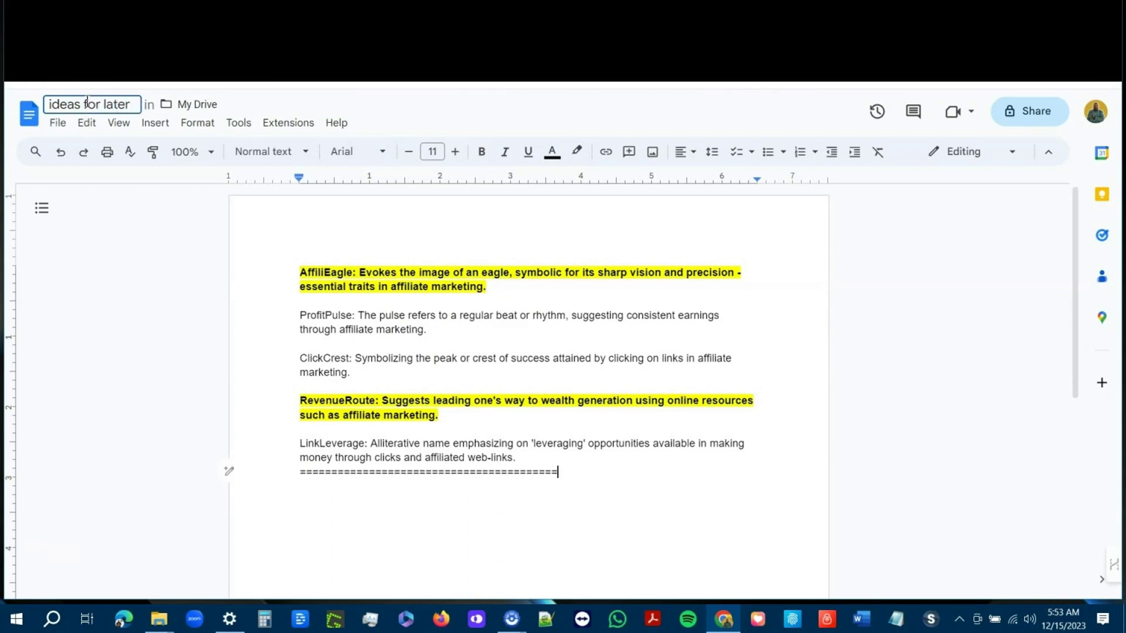
type(" 12-2023")
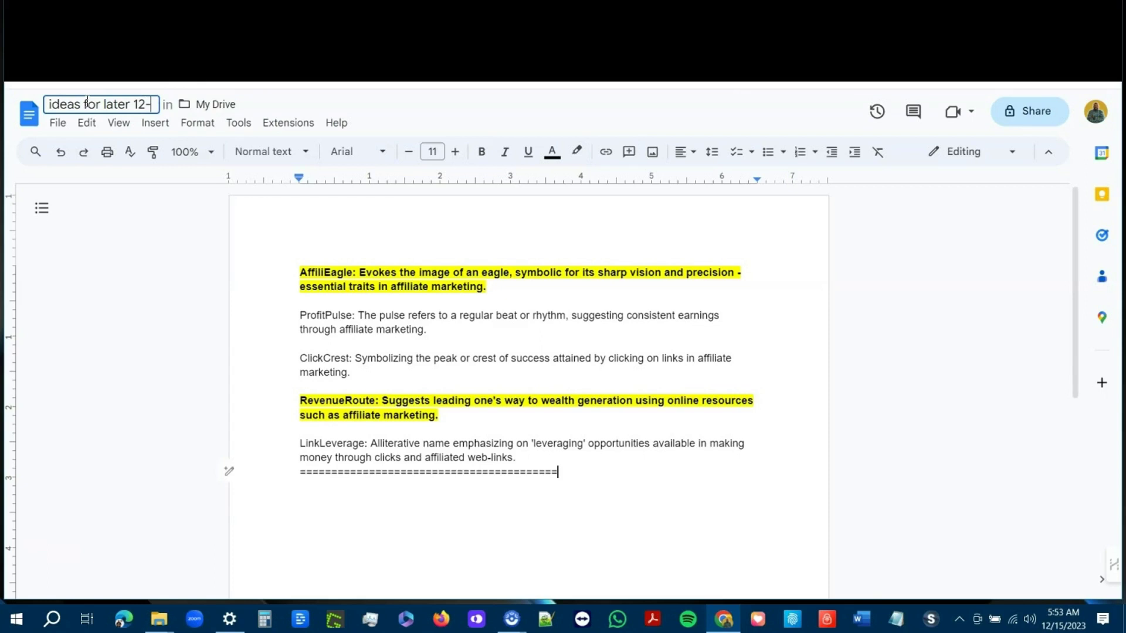
left_click(559, 346)
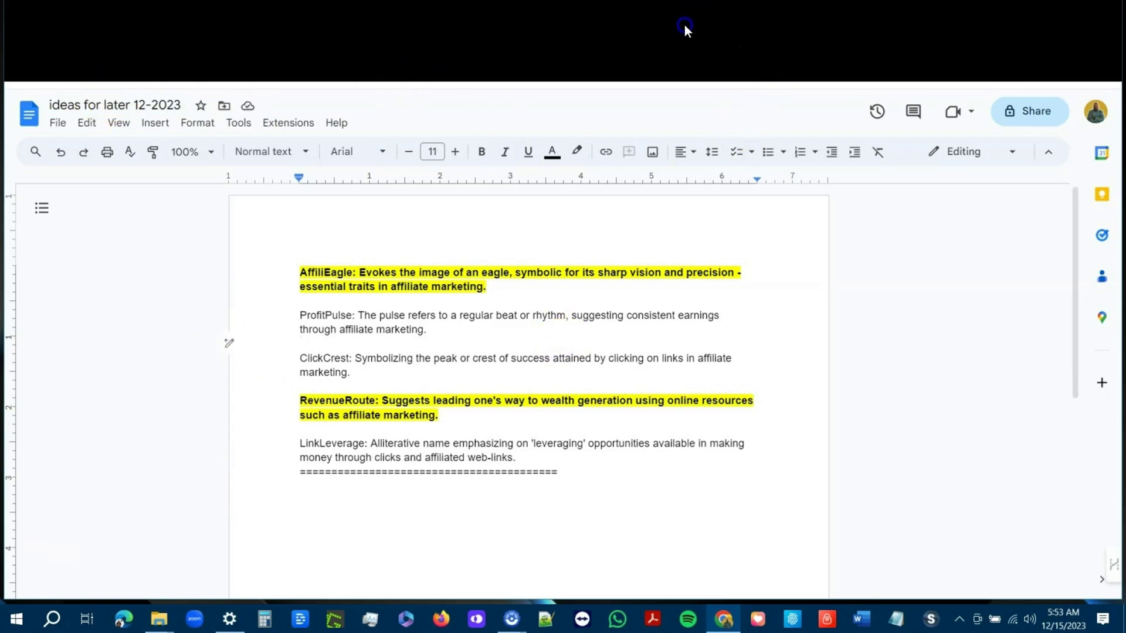
Step: Switch back to WordHero, close the Brand Name Ideas tool and open the Product Descriptions tool
left_click(682, 27)
left_click(469, 13)
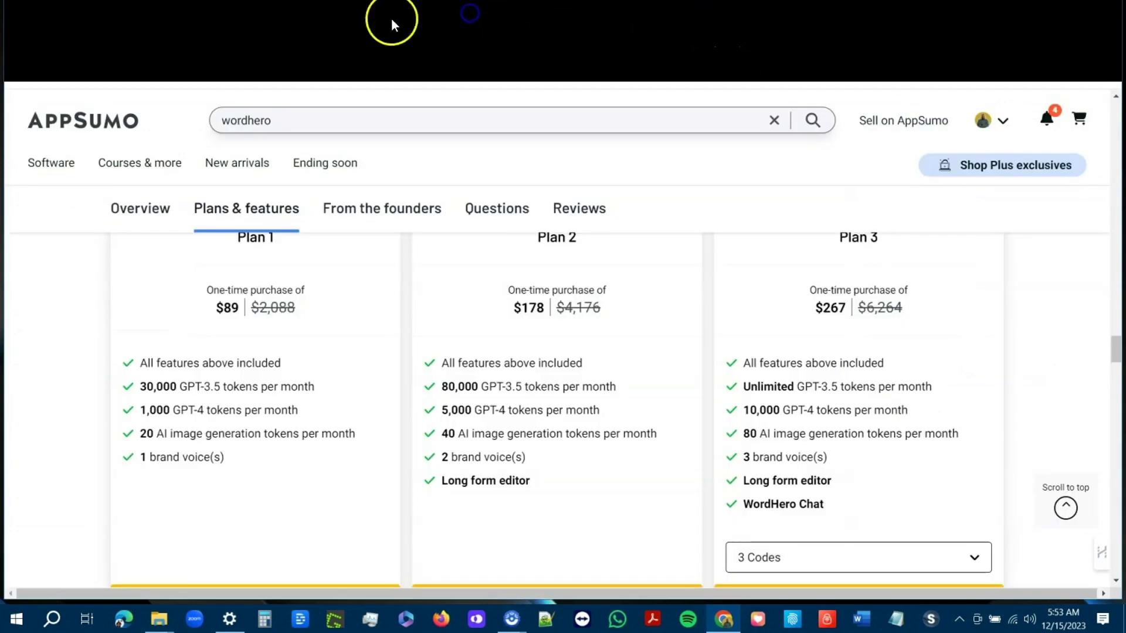
left_click(294, 23)
left_click(147, 159)
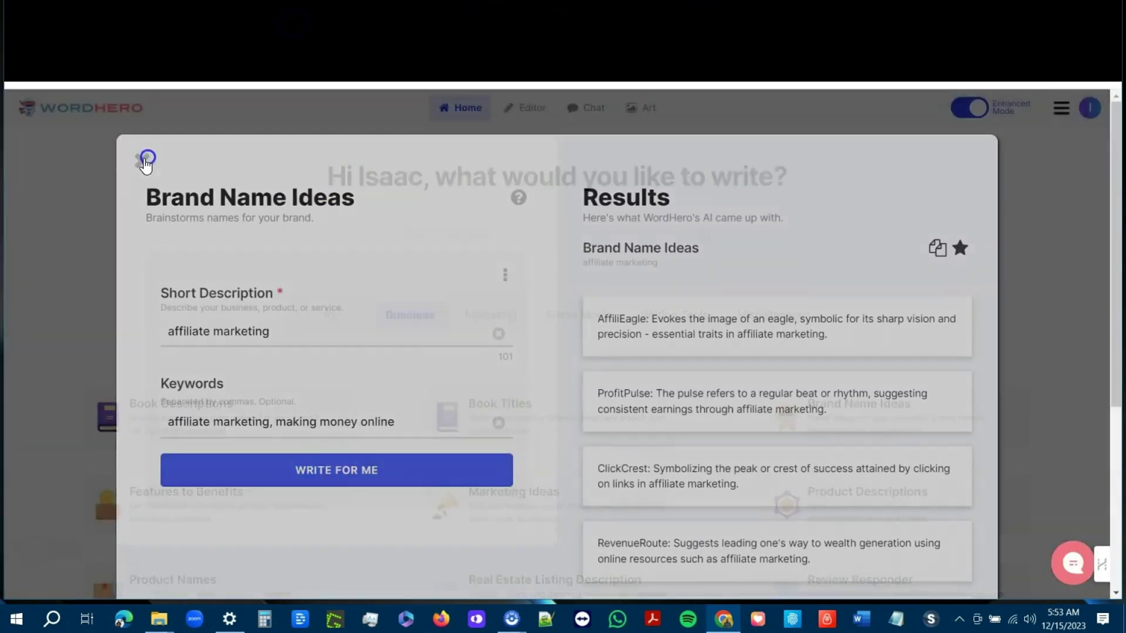
scroll(592, 375, "down", 3)
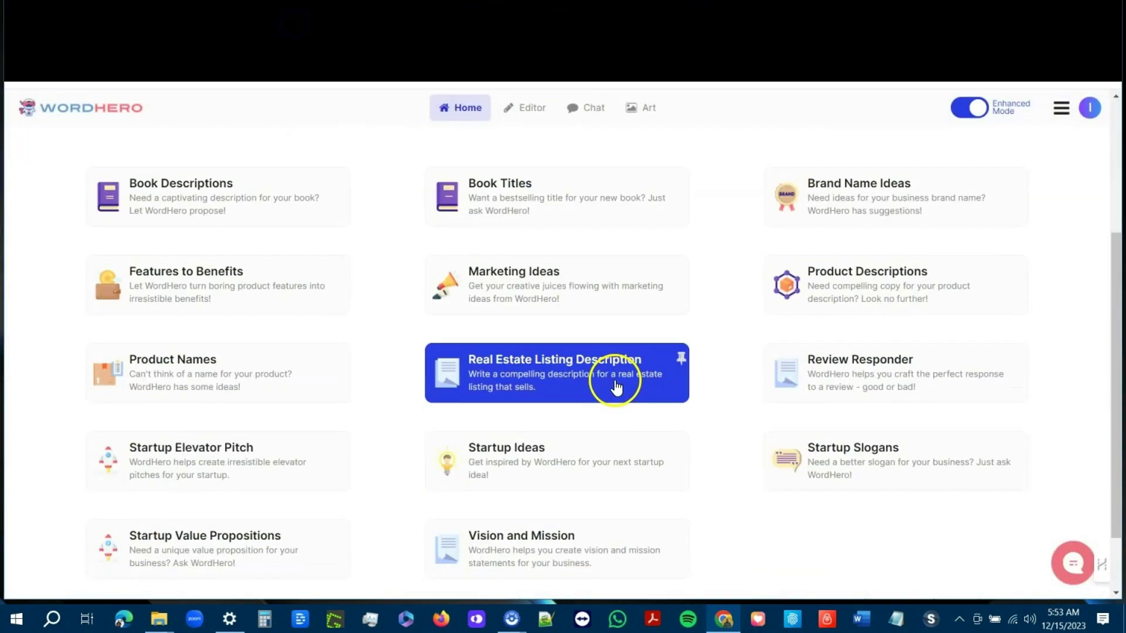
left_click(856, 288)
Step: Replace the short description with "livindalife apparel buy one, and bless someone later"
left_click(295, 338)
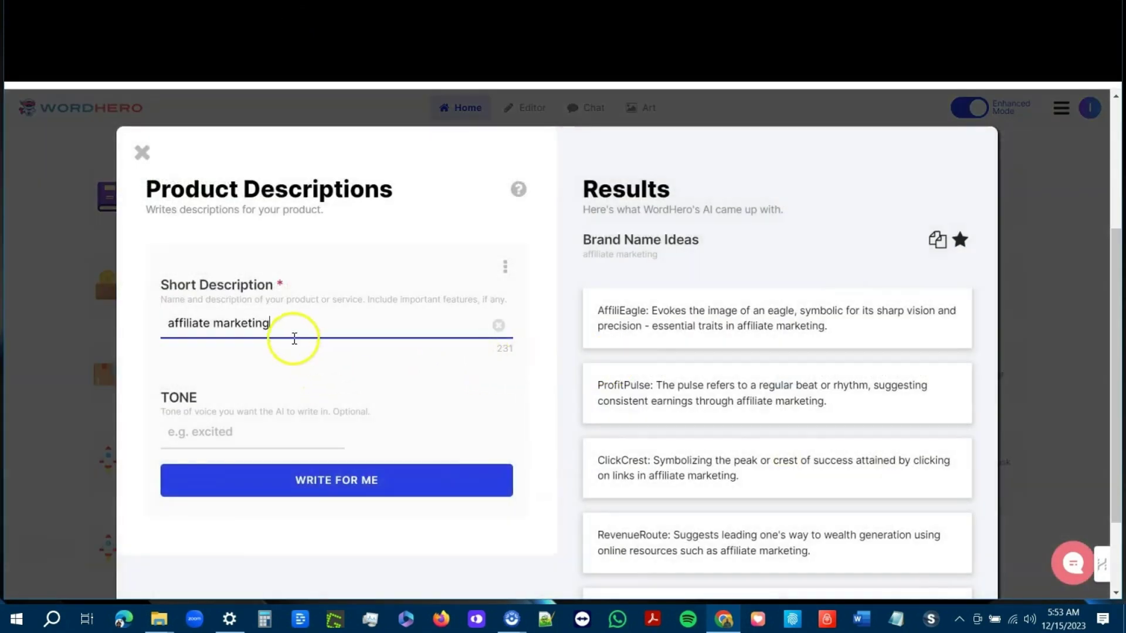
left_click_drag(294, 339, 41, 350)
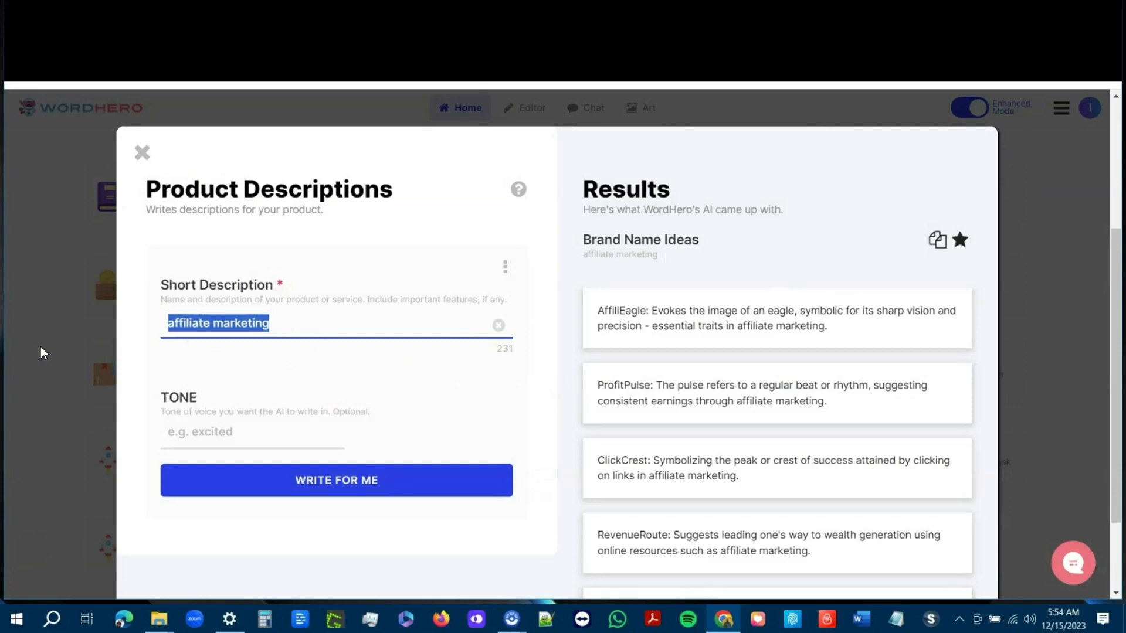
type("d")
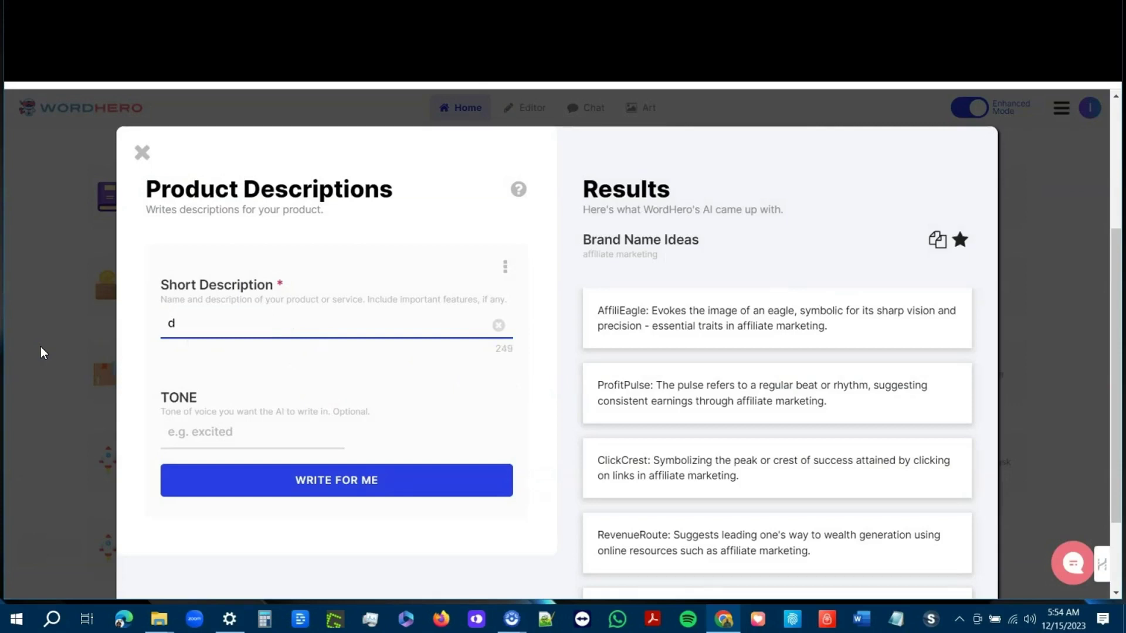
key("BackSpace")
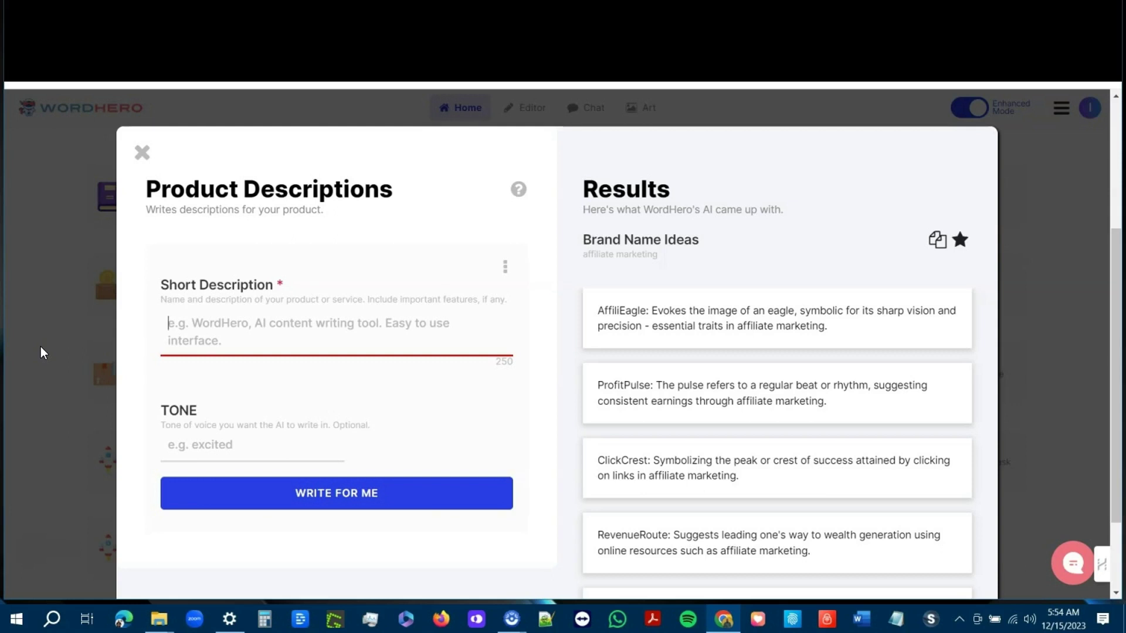
type("d")
key("BackSpace")
type("livindalife")
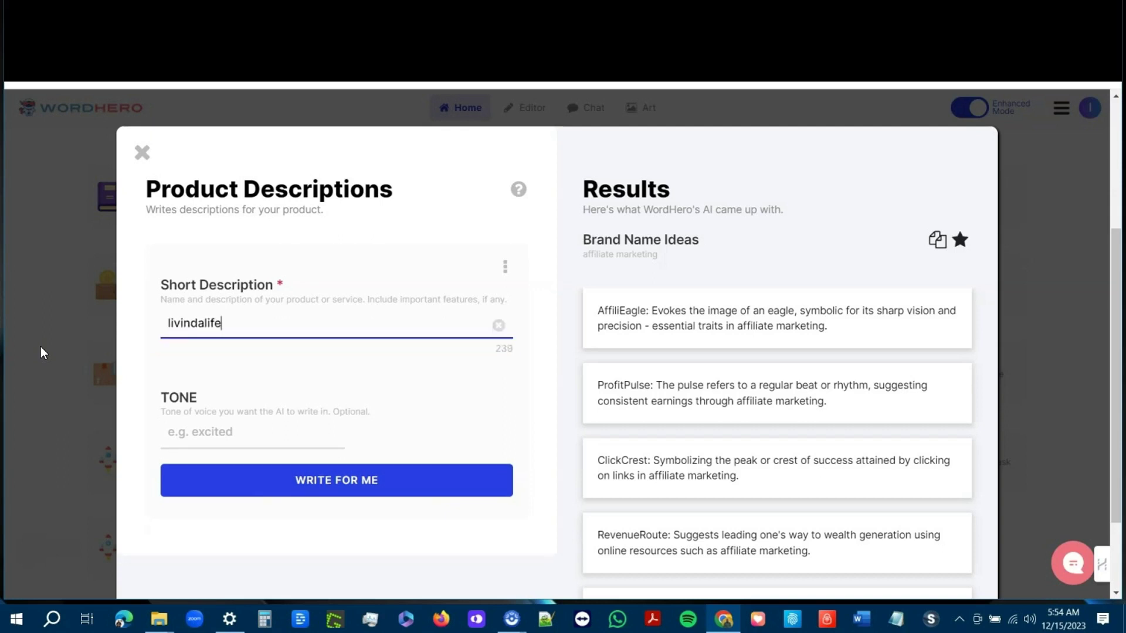
type(" apparel buy")
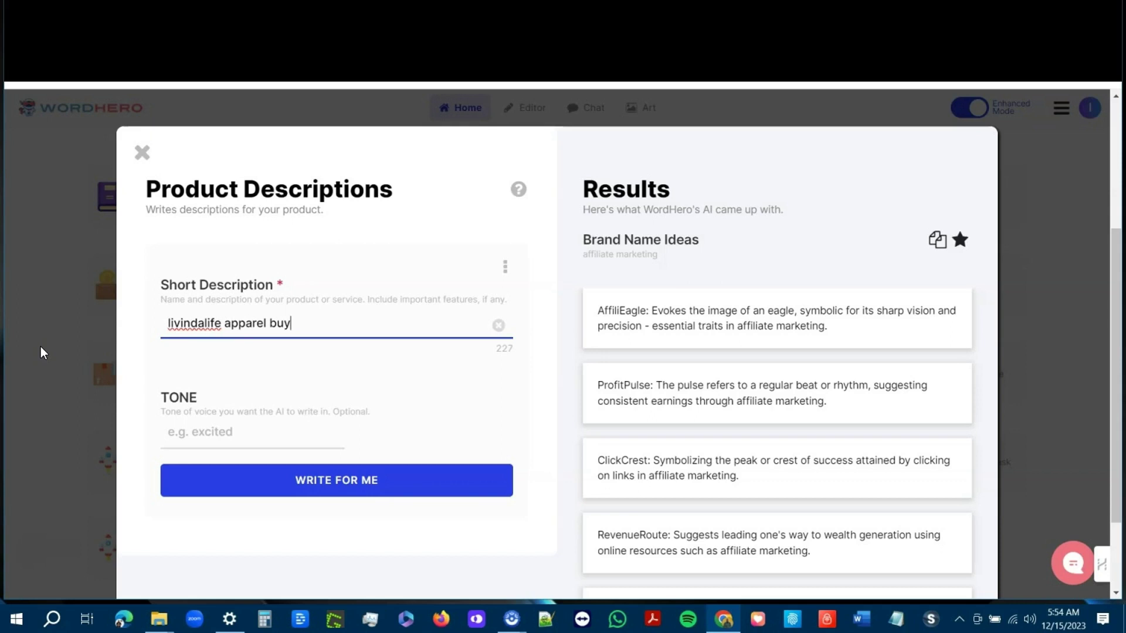
type(" one, and bless someone later")
Step: Set the tone to "passionate", generate the product description and review the generated text
left_click(192, 433)
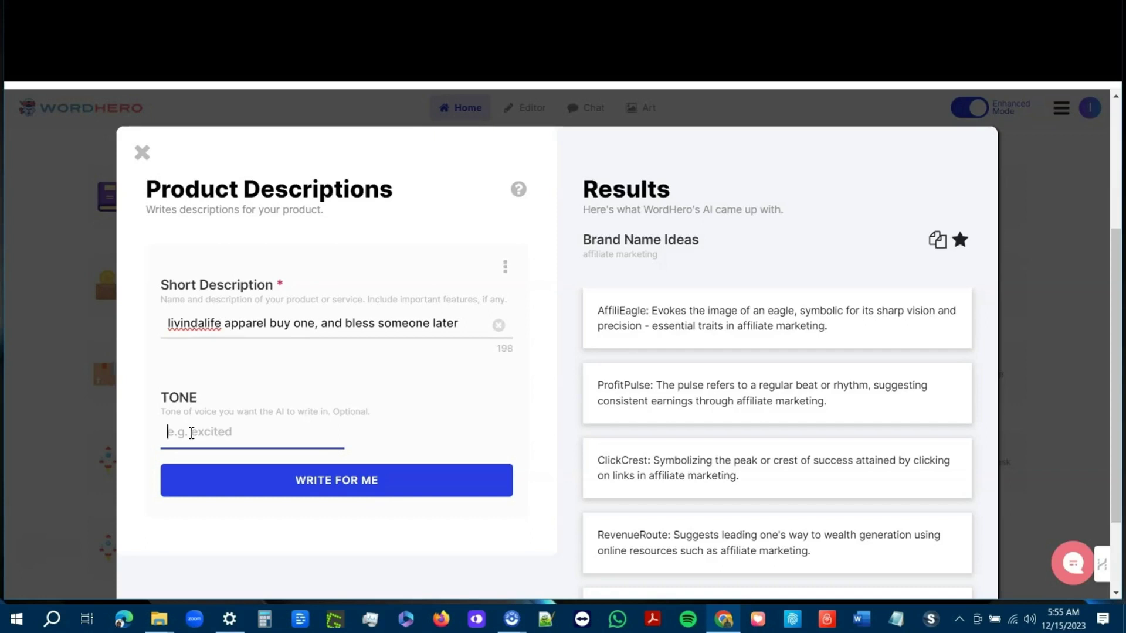
type("passionate")
left_click(299, 493)
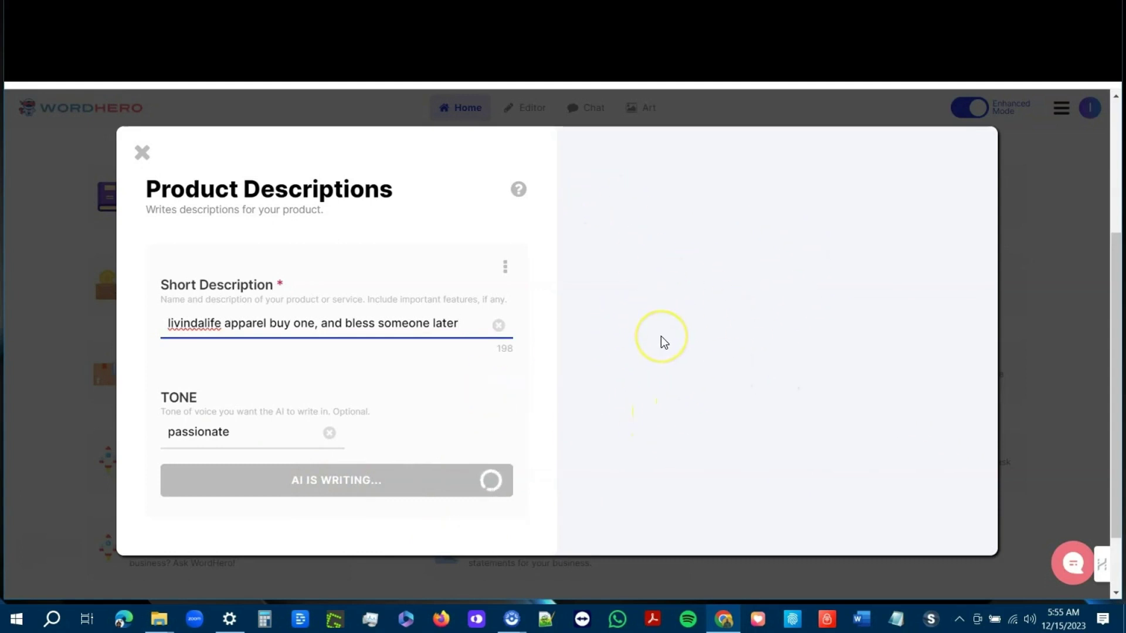
left_click(639, 363)
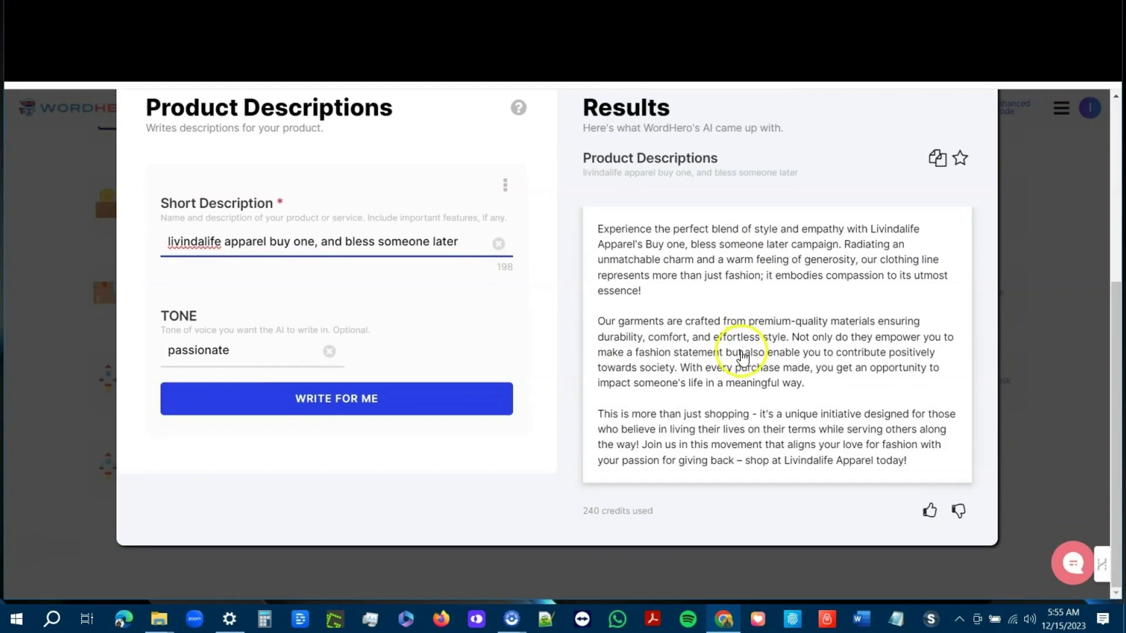
scroll(734, 401, "up", 1)
scroll(713, 454, "down", 1)
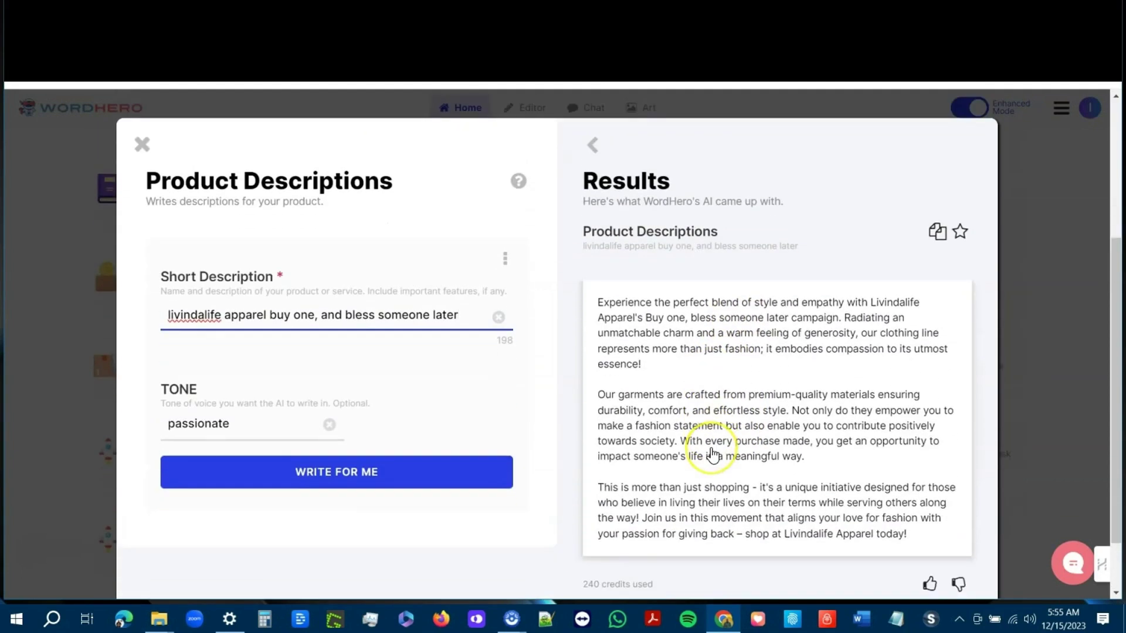
scroll(707, 453, "down", 1)
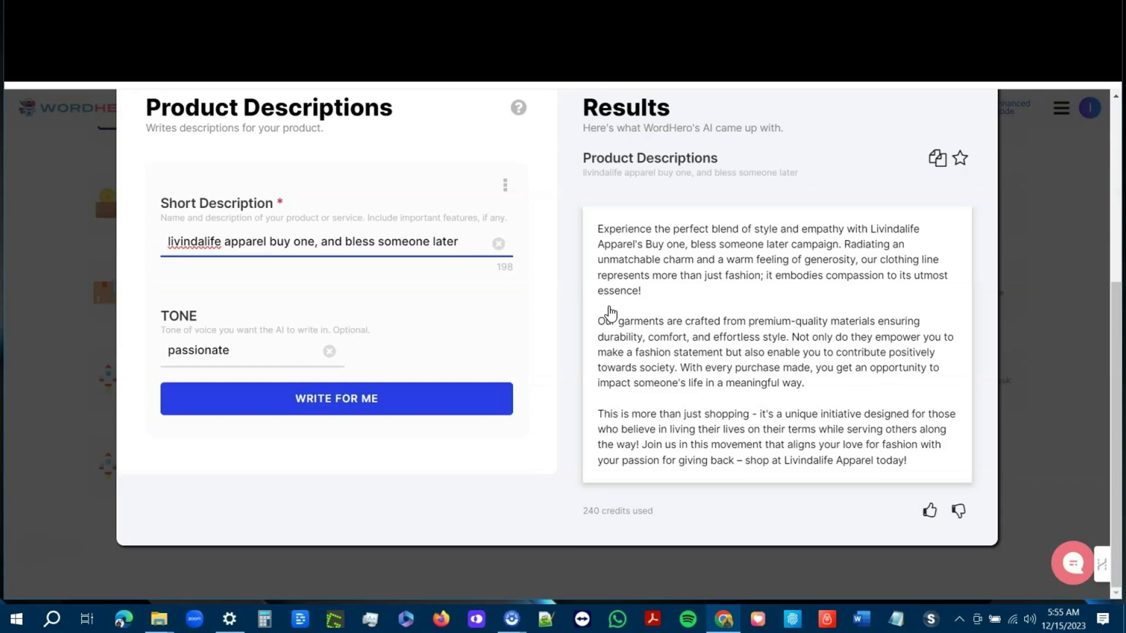
Step: Copy the generated description into the Google Docs ideas document, below the separator line under a "Product descriptions" heading
left_click(669, 281)
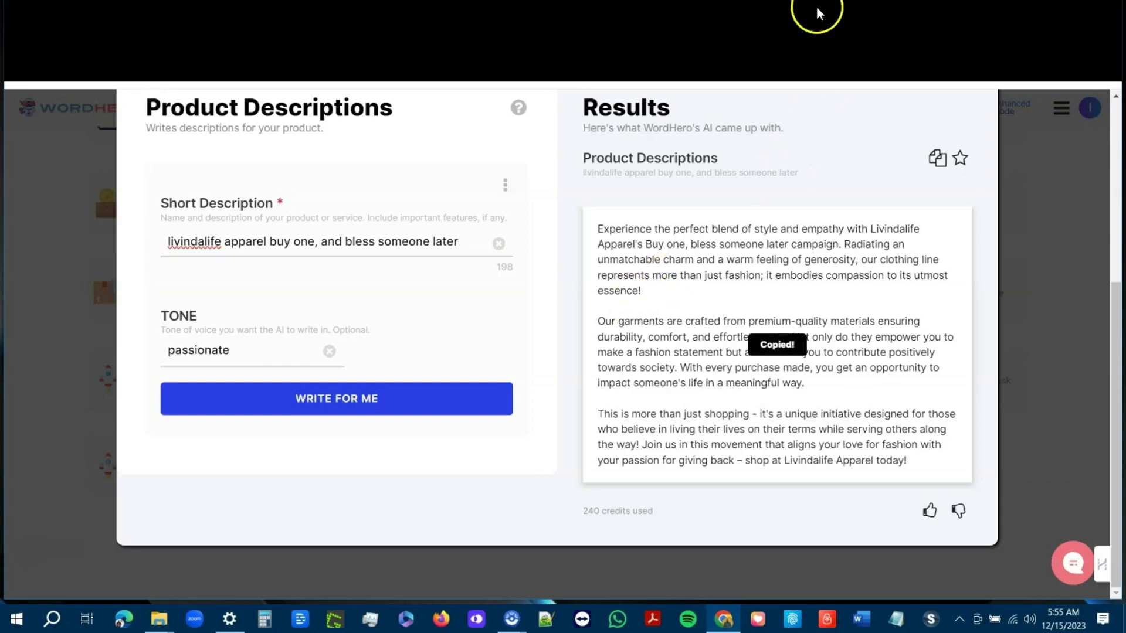
left_click(812, 13)
left_click(359, 561)
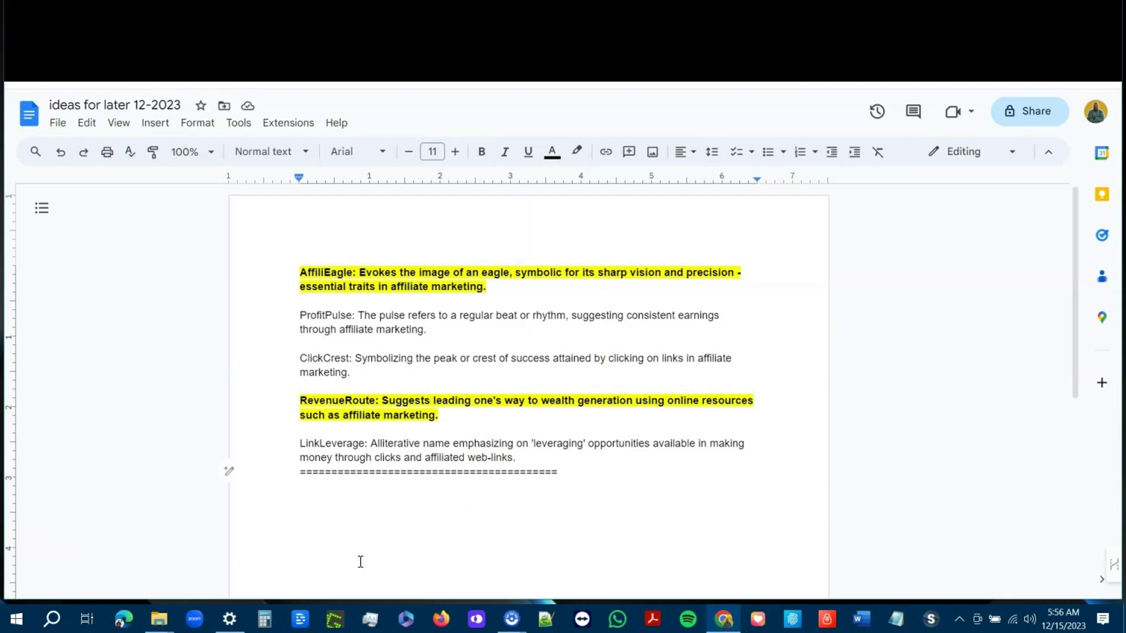
left_click(658, 475)
key("Return")
key("Return")
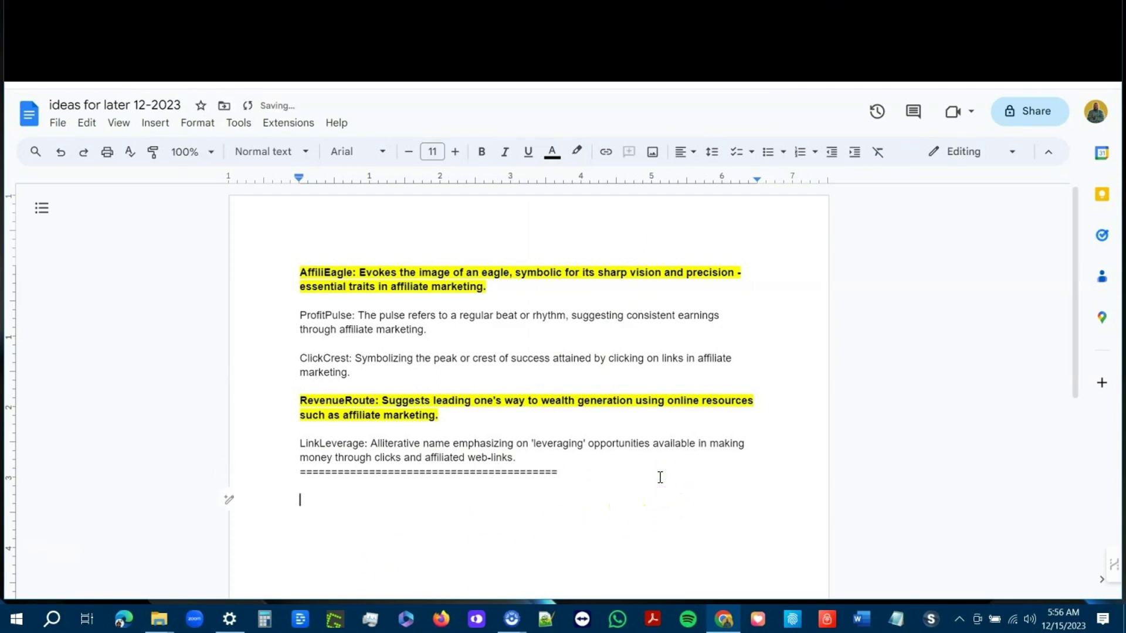
type("Product descriptions")
key("Return")
key("Return")
key("ctrl+v")
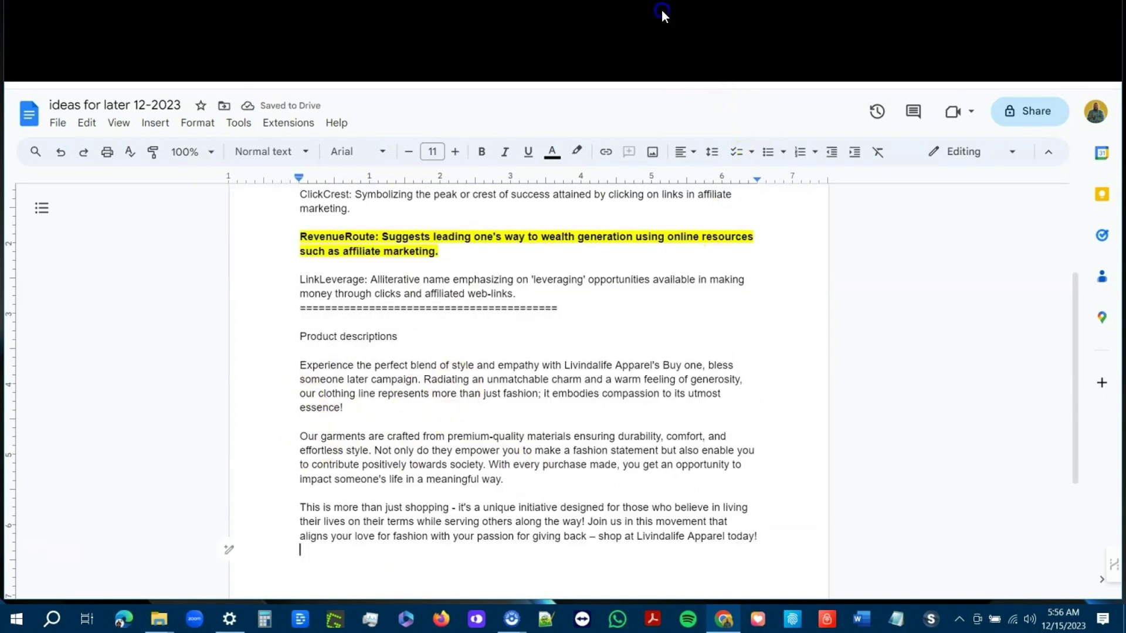
Step: Return to WordHero, mark the product description result as a favorite, give it a thumbs up, and close the tool
left_click(481, 37)
left_click(432, 14)
left_click(337, 14)
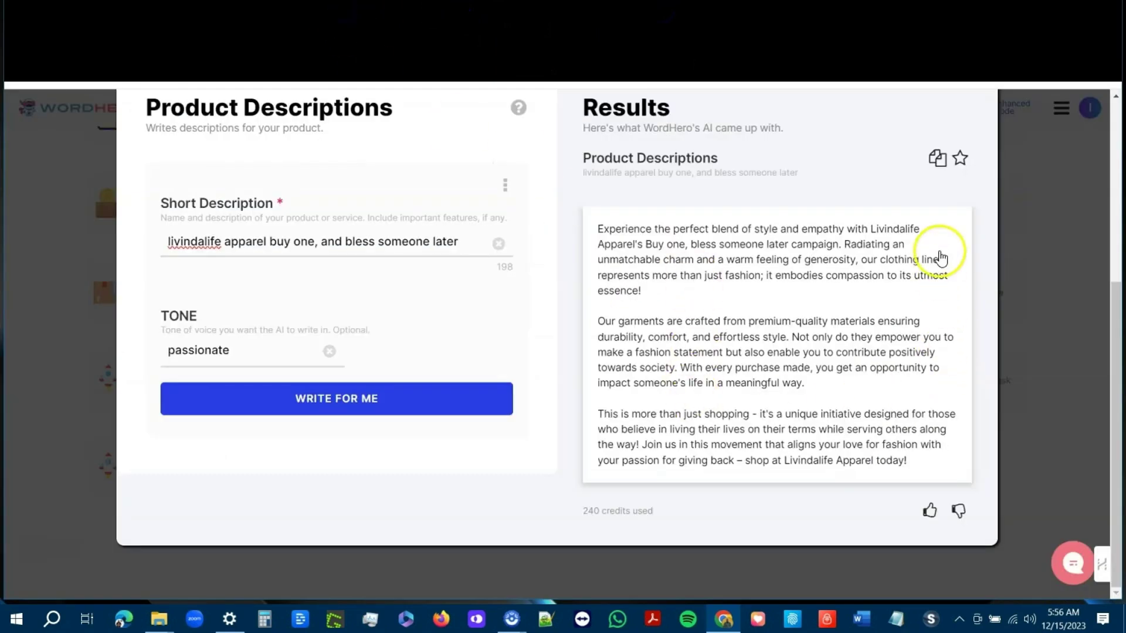
left_click(959, 158)
left_click(929, 511)
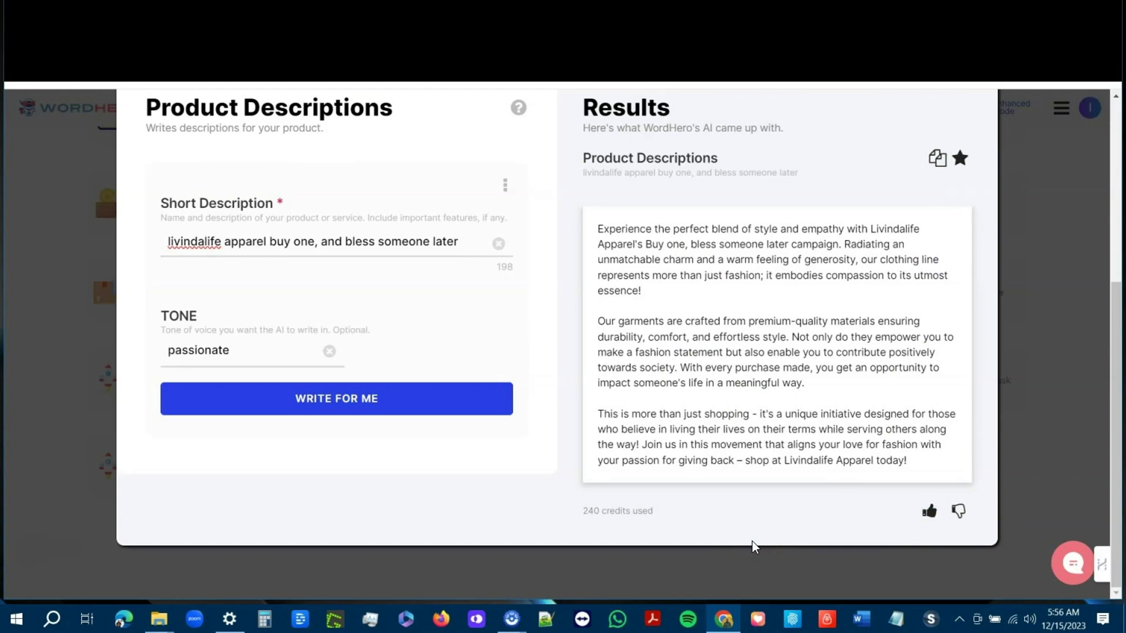
scroll(430, 320, "up", 3)
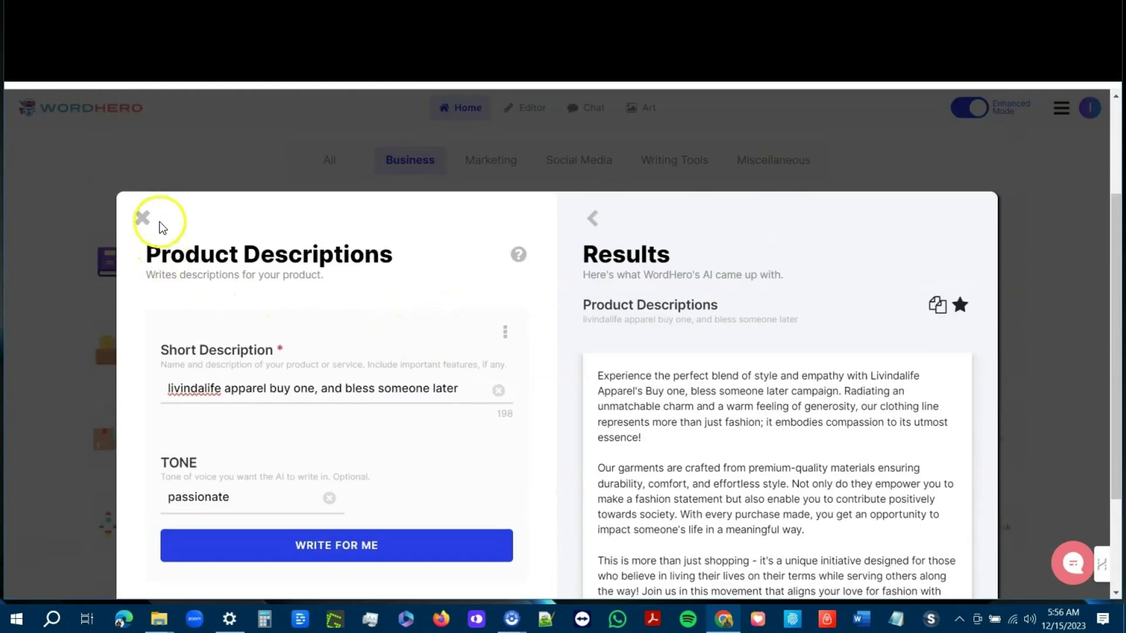
left_click(141, 217)
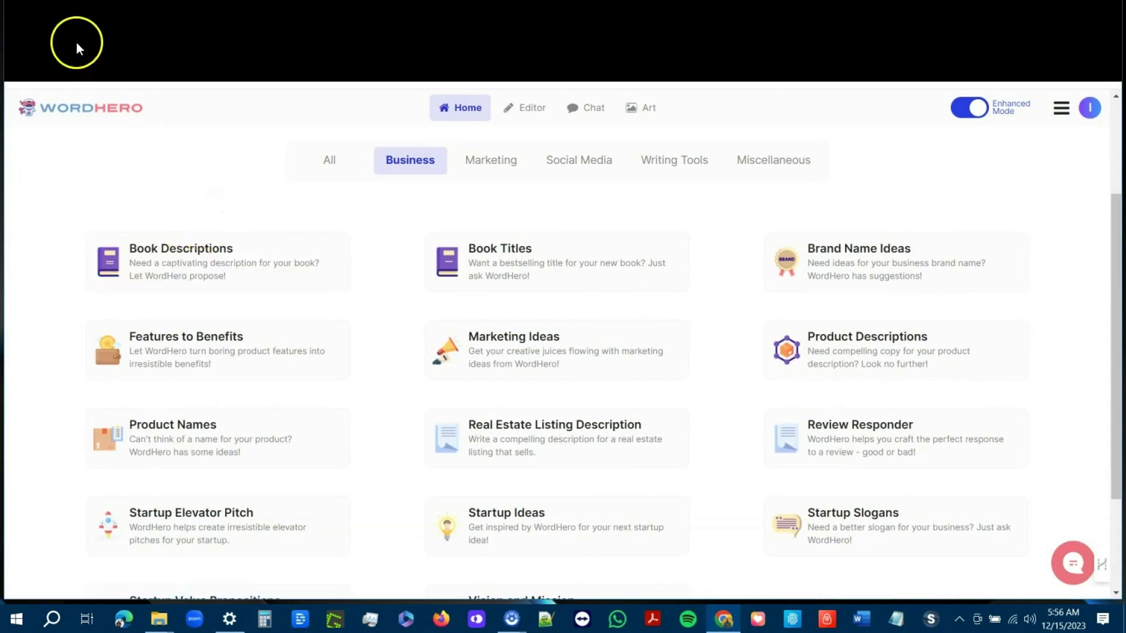
Step: Look over the new chat page in ChatGPT and return to WordHero's tool list
left_click(77, 15)
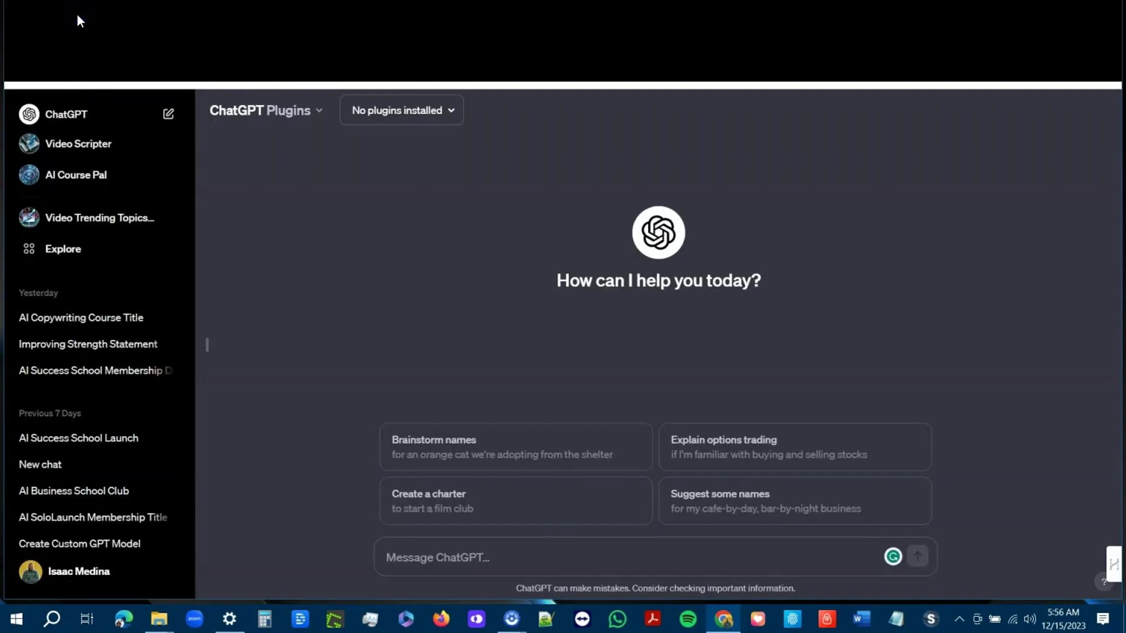
left_click(301, 300)
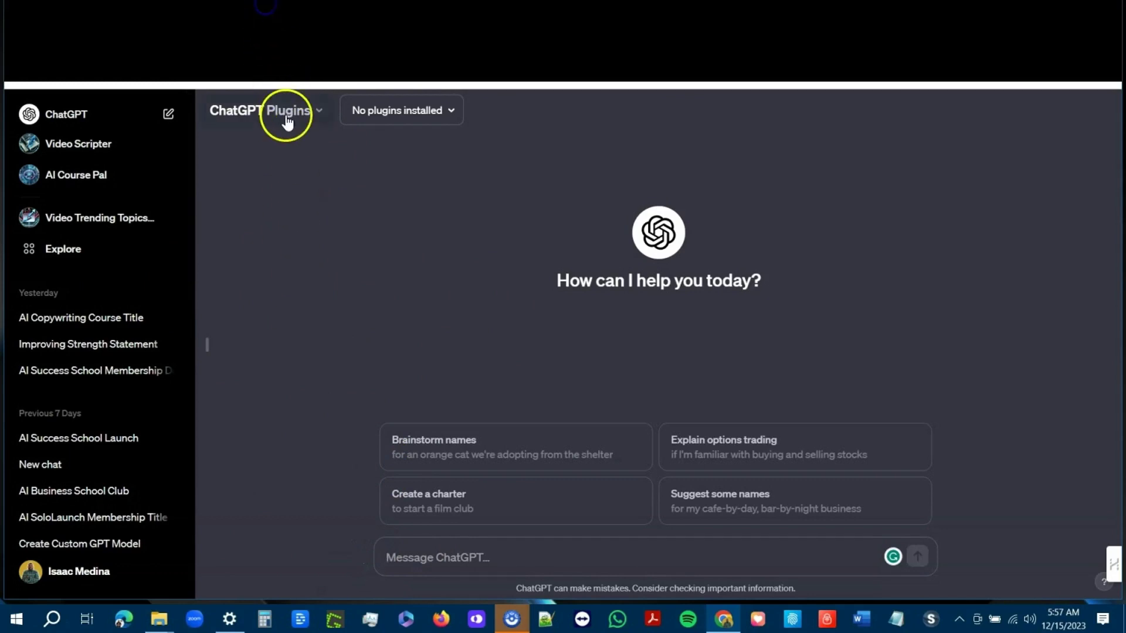
left_click(320, 18)
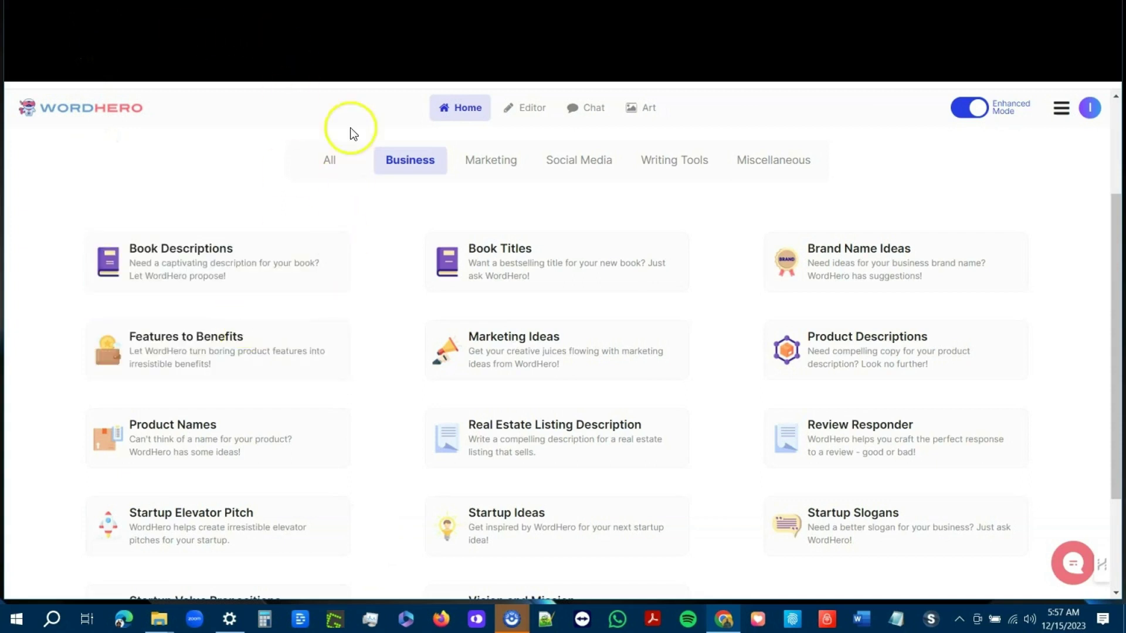
Step: Browse the Marketing, Social Media, Writing Tools and Miscellaneous tool categories and open the Quora Answers tool
left_click(482, 162)
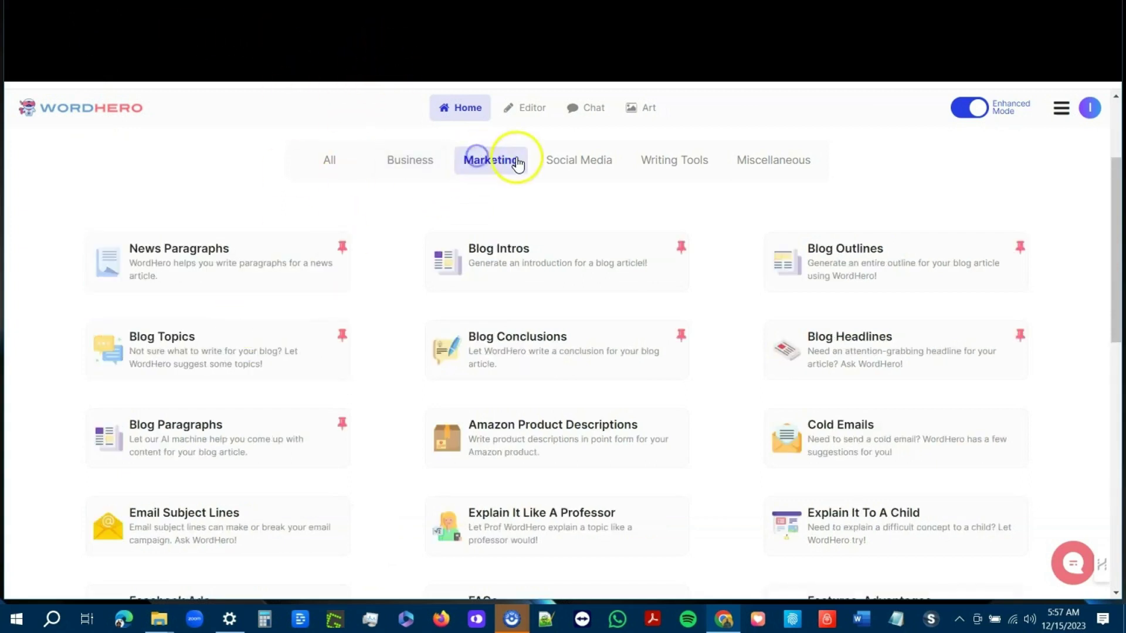
left_click(581, 160)
left_click(716, 169)
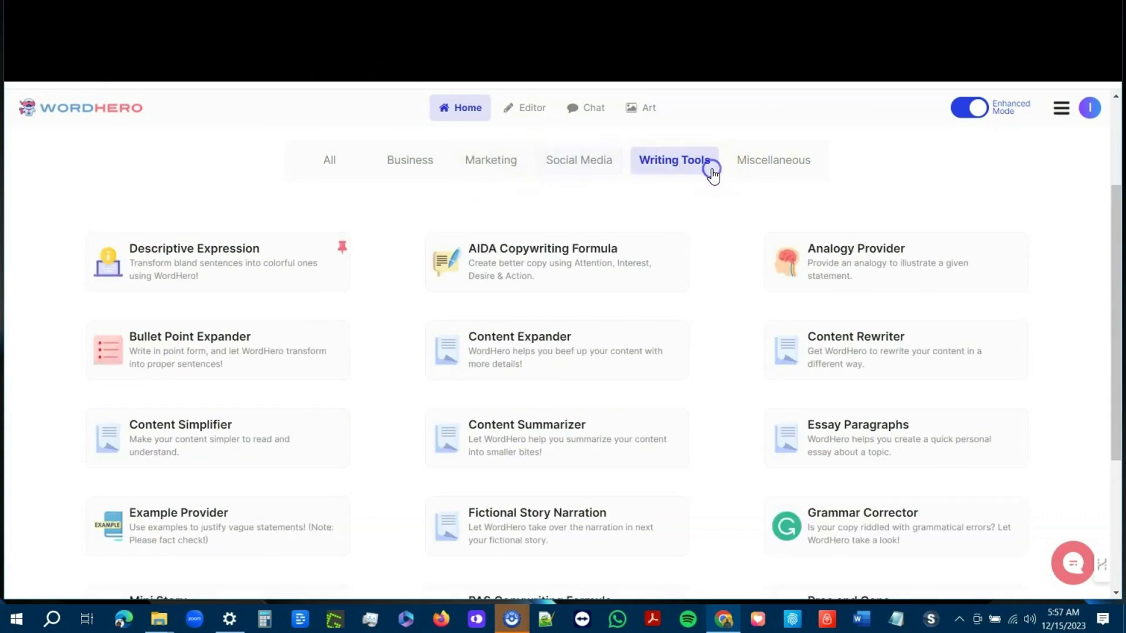
left_click(758, 173)
scroll(515, 369, "down", 1)
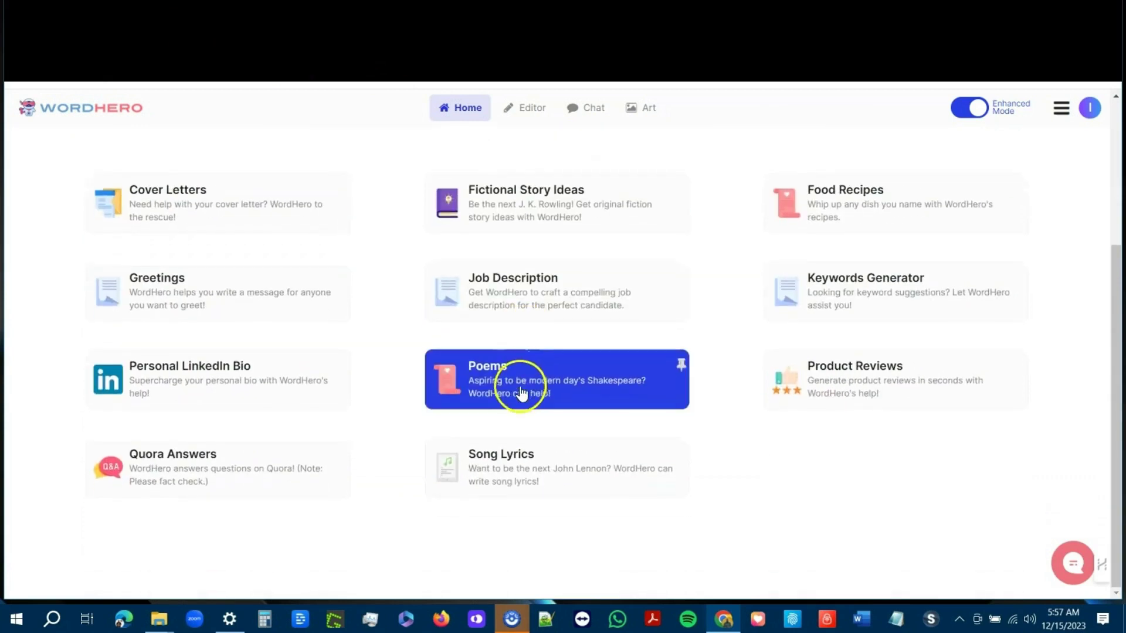
scroll(489, 450, "up", 4)
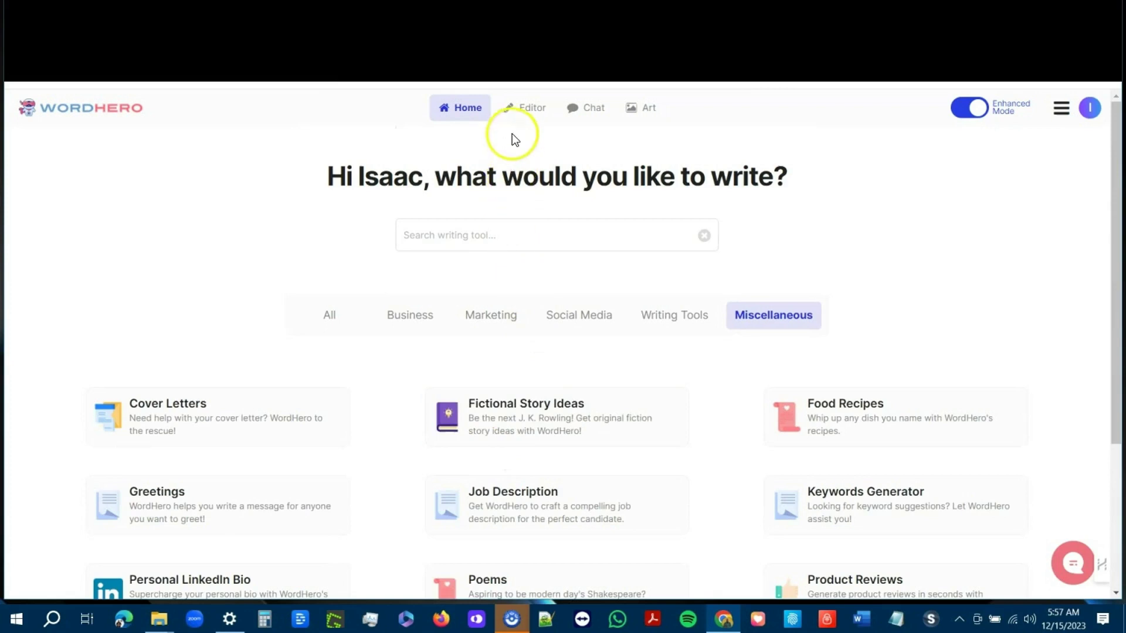
scroll(177, 446, "down", 4)
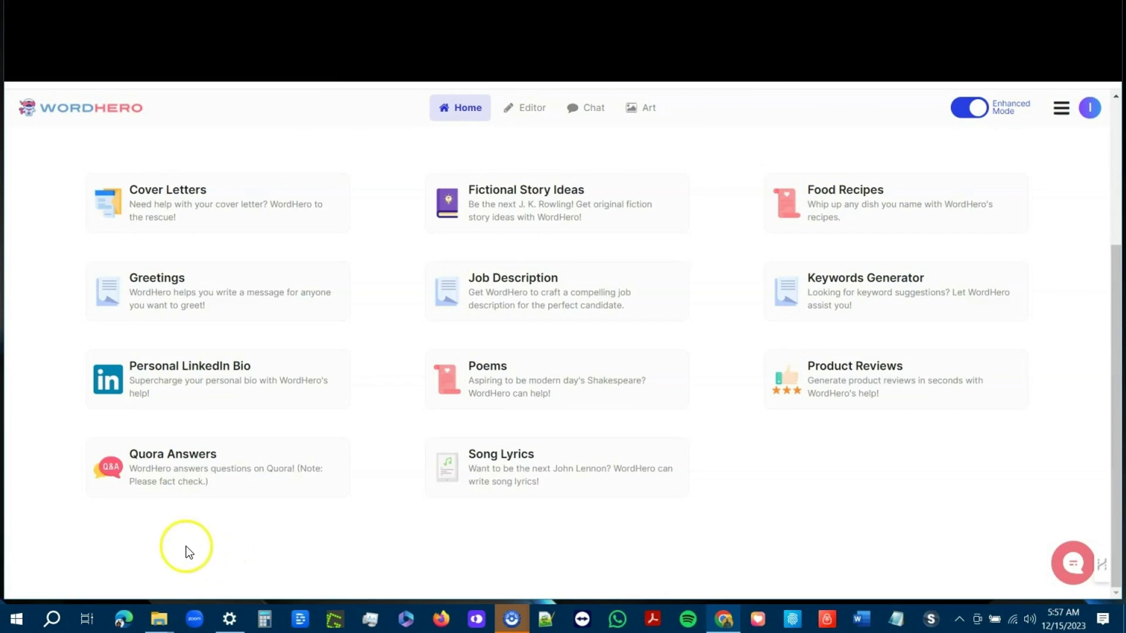
left_click(187, 488)
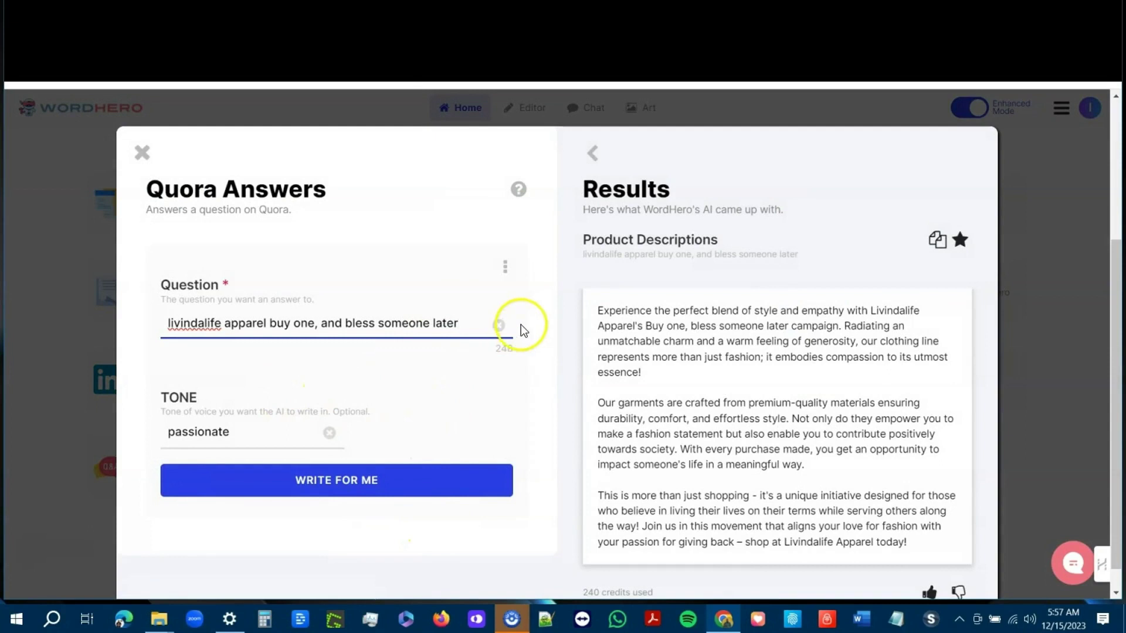
Step: Clear the question in the Quora Answers tool and close it to return to the Miscellaneous tool list
left_click(498, 325)
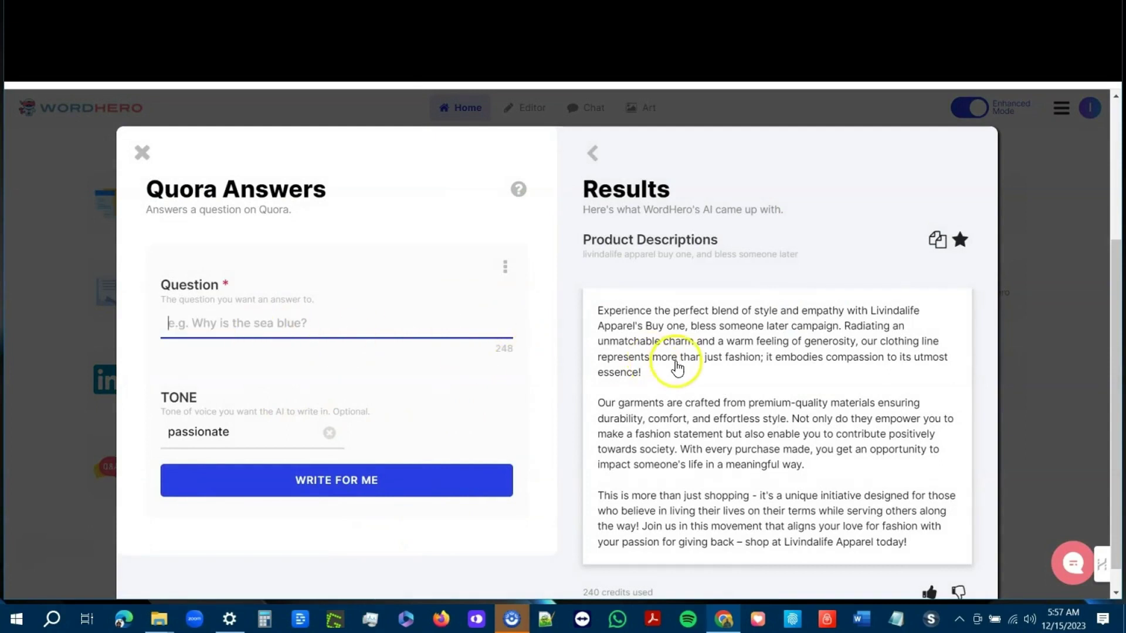
left_click(141, 156)
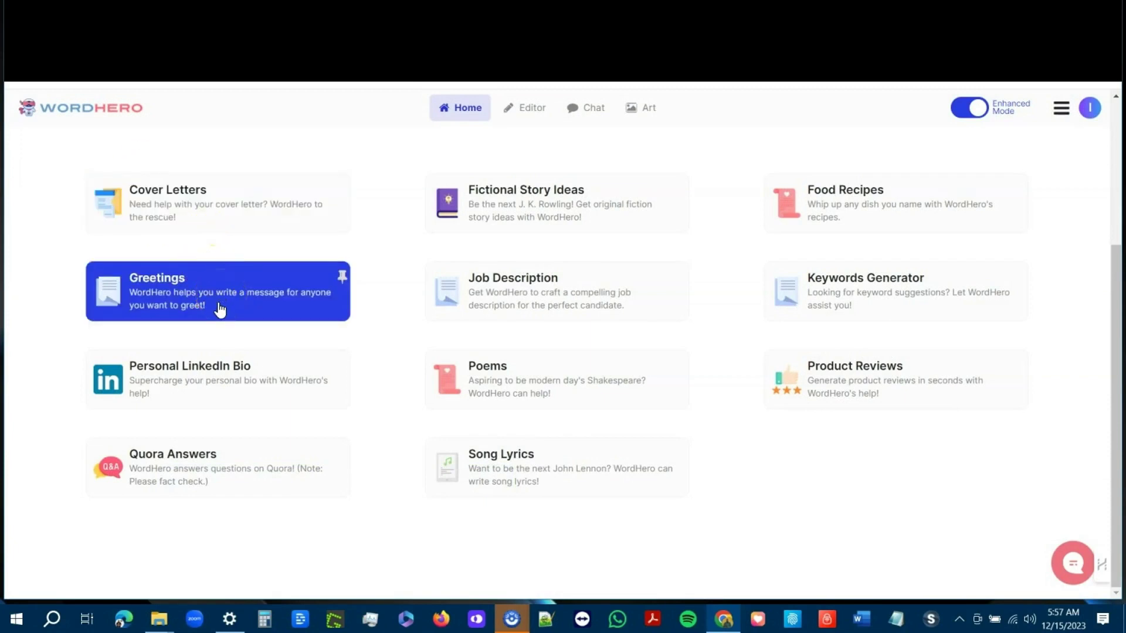
left_click(204, 318)
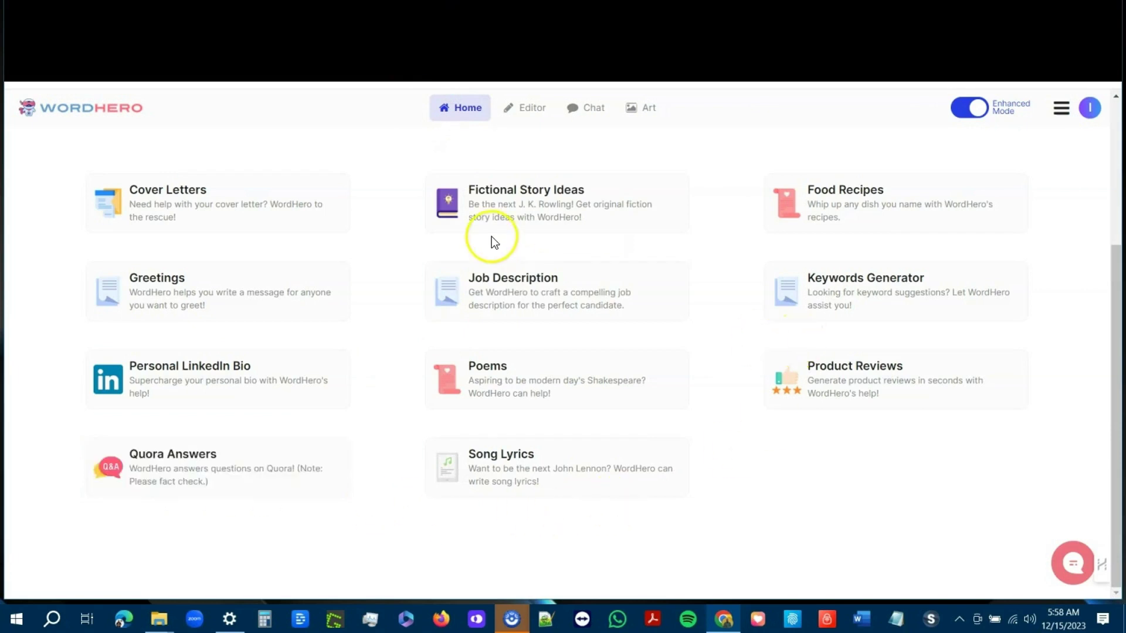
Step: Open WordHero's chat, view the explanation of Wizard Mode, turn the mode on and begin a message with "I"
scroll(491, 237, "up", 2)
scroll(491, 236, "up", 3)
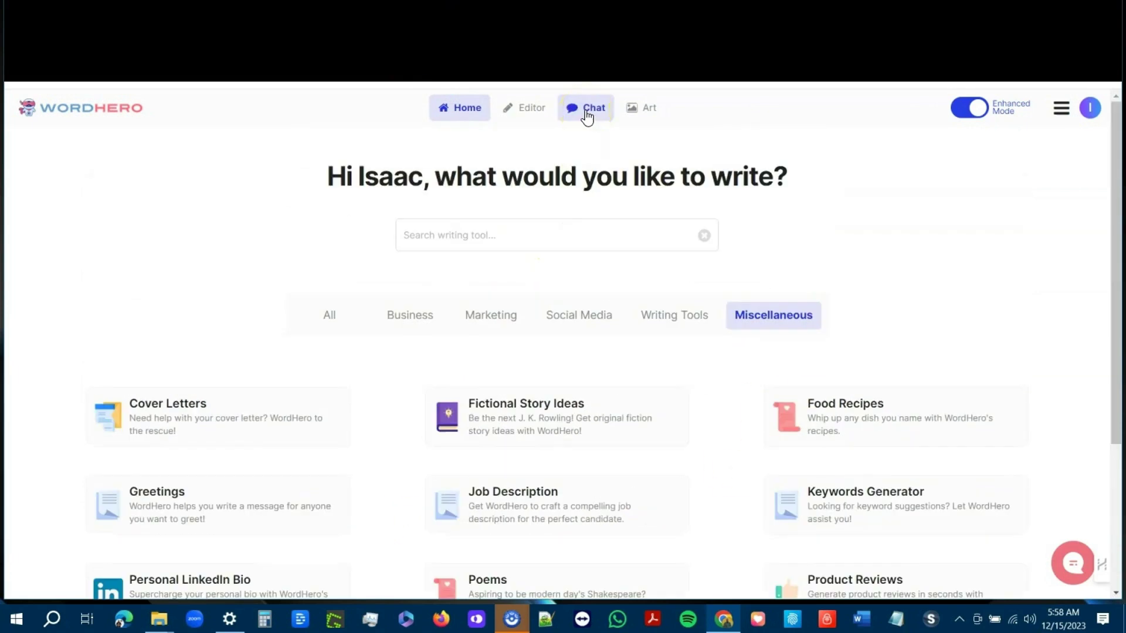
left_click(596, 115)
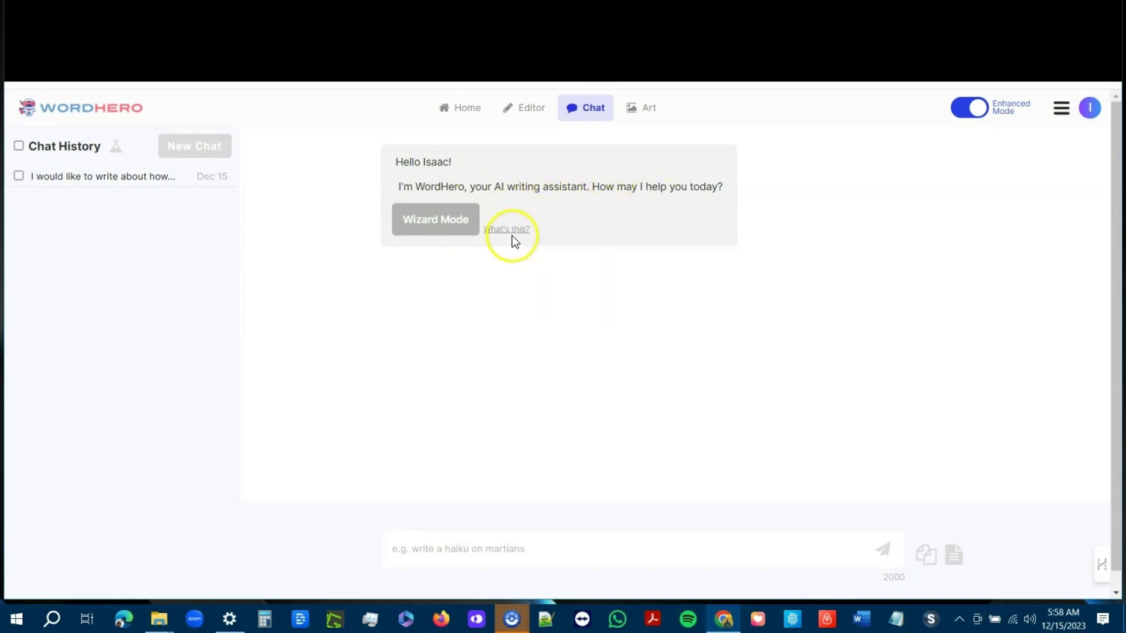
mouse_move(516, 231)
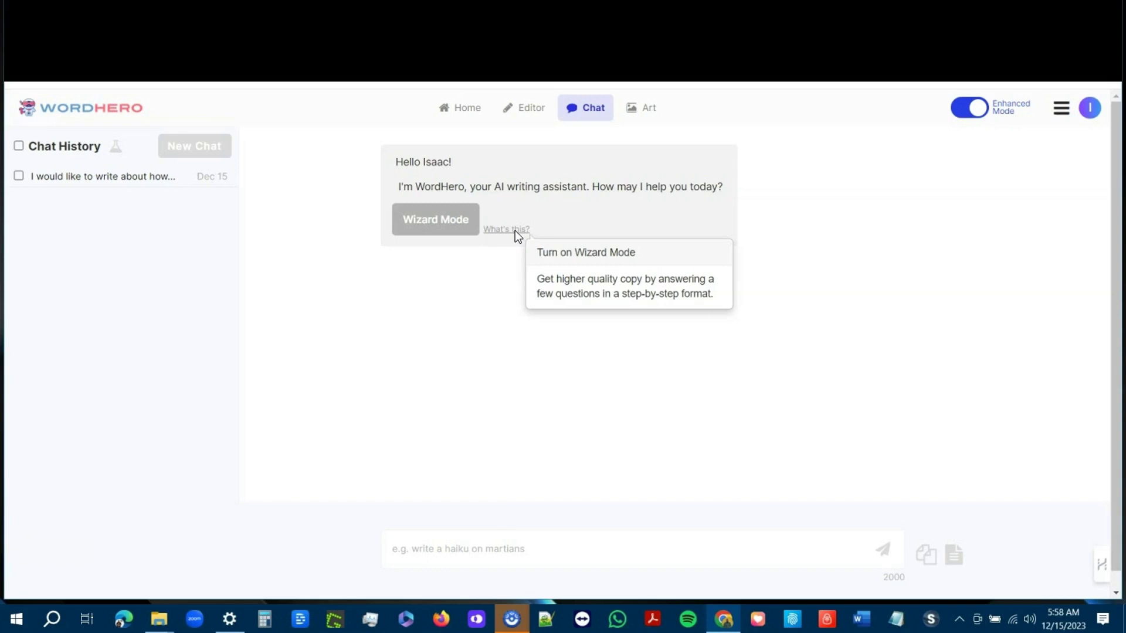
left_click(460, 235)
left_click(426, 557)
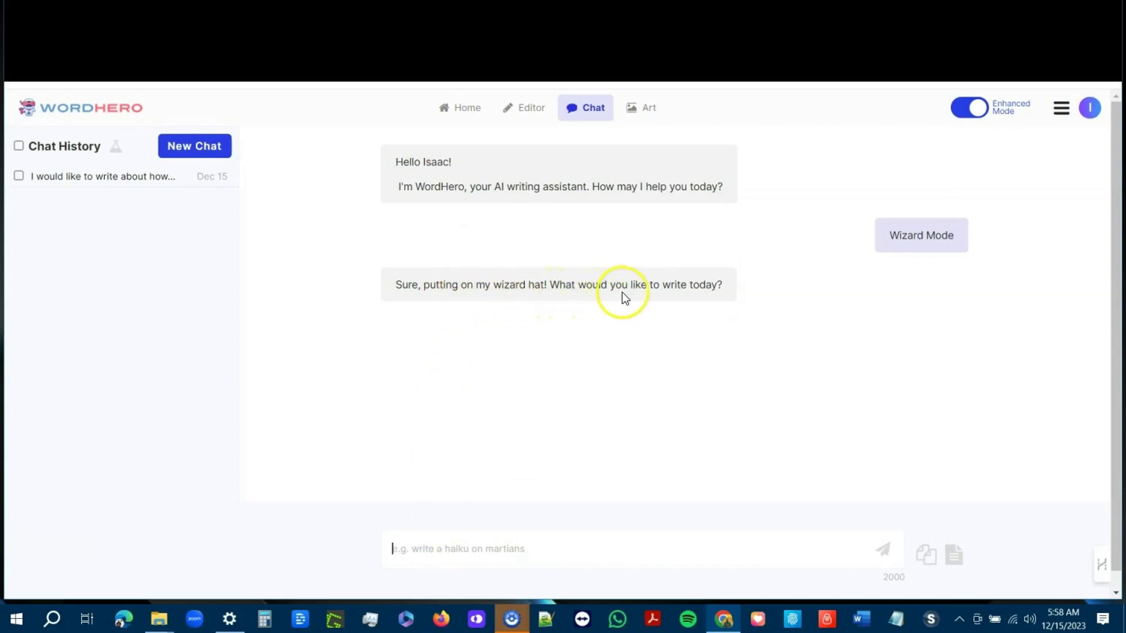
type("I")
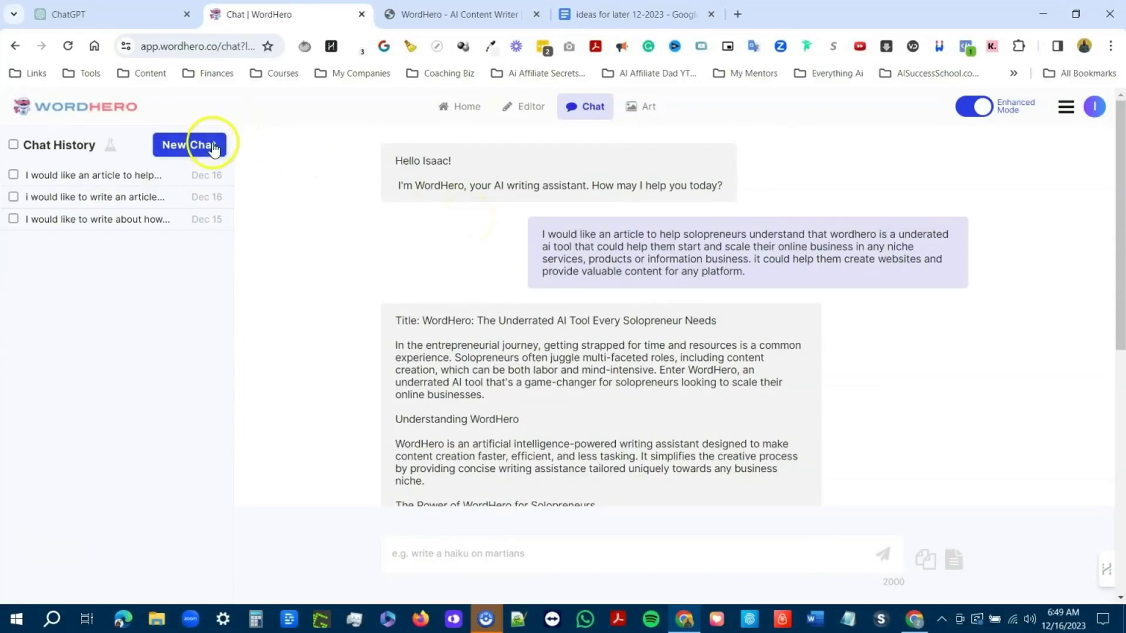
Step: Start a new WordHero chat and glance at the ChatGPT page to compare it before returning
left_click(205, 145)
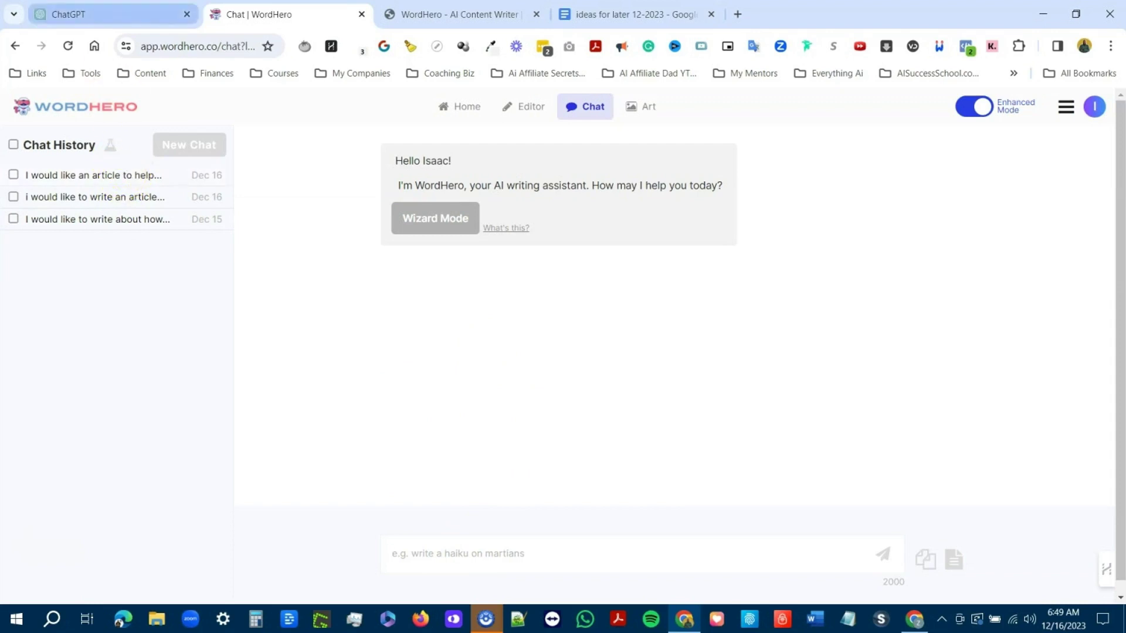
left_click(111, 16)
left_click(238, 24)
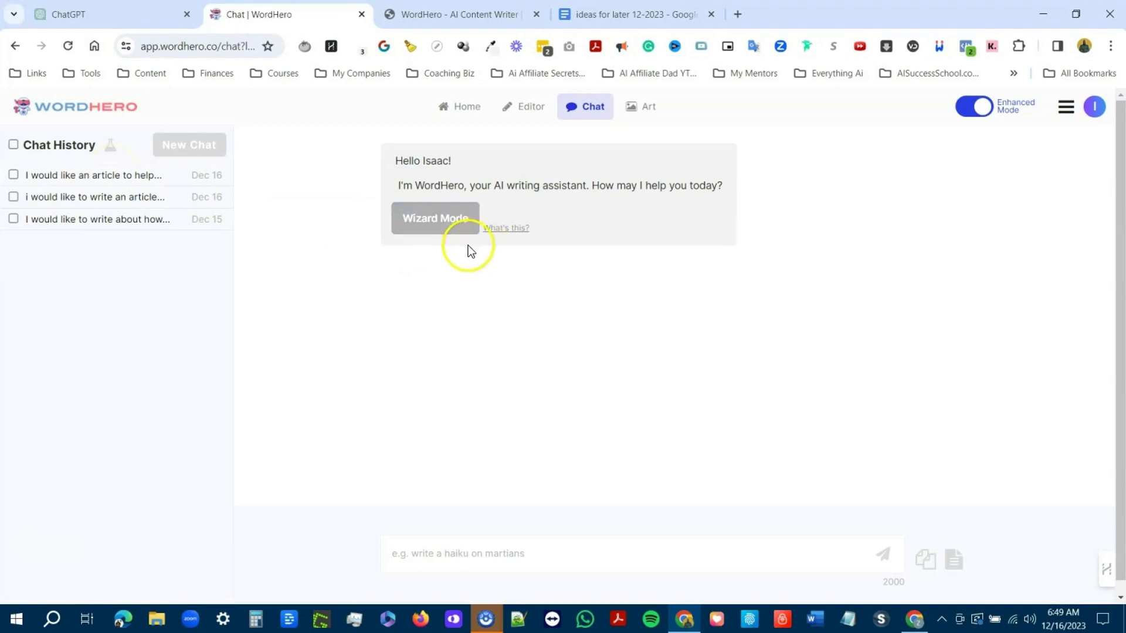
Step: Open the saved chat requesting a solopreneur article about WordHero and read the generated article from its title through the conclusion
left_click(182, 185)
scroll(603, 364, "down", 3)
scroll(602, 470, "up", 3)
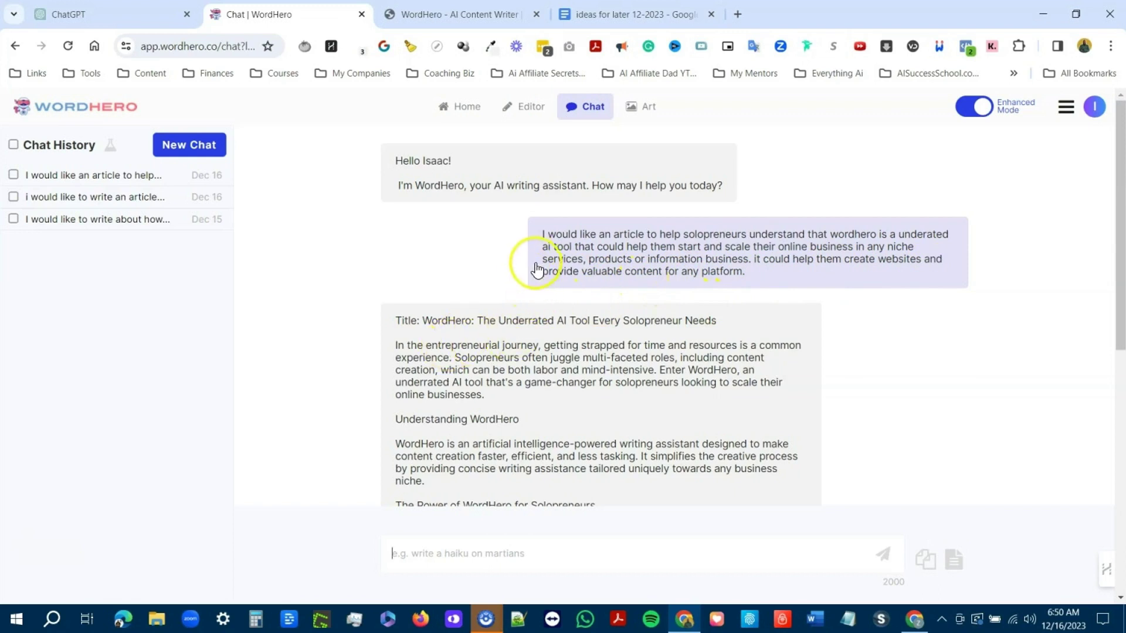
scroll(571, 405, "down", 1)
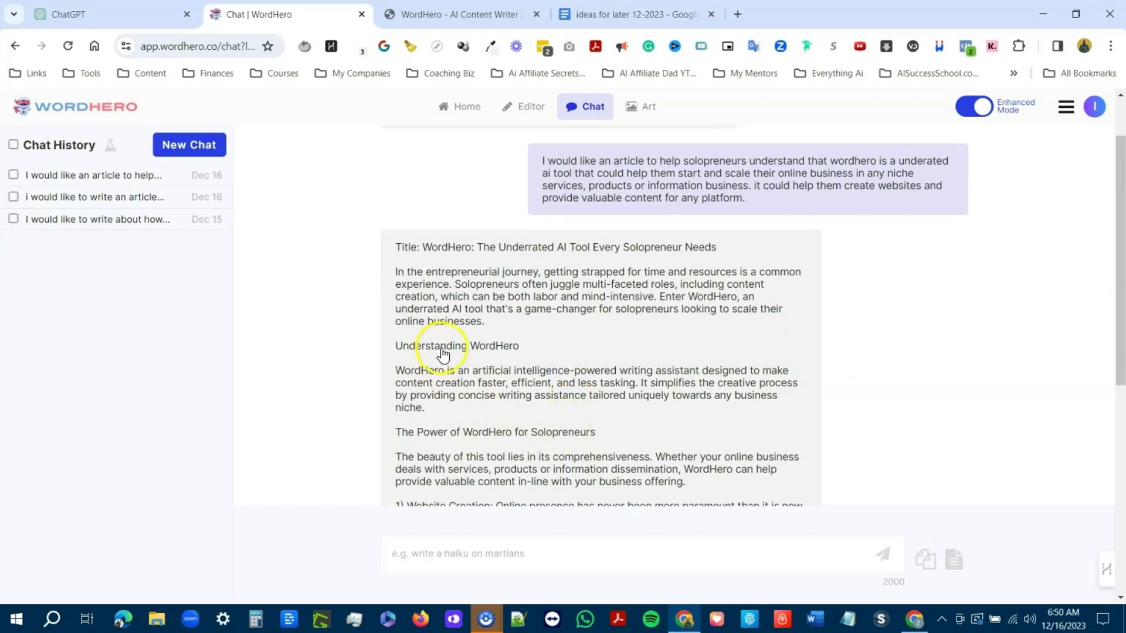
scroll(431, 328, "down", 2)
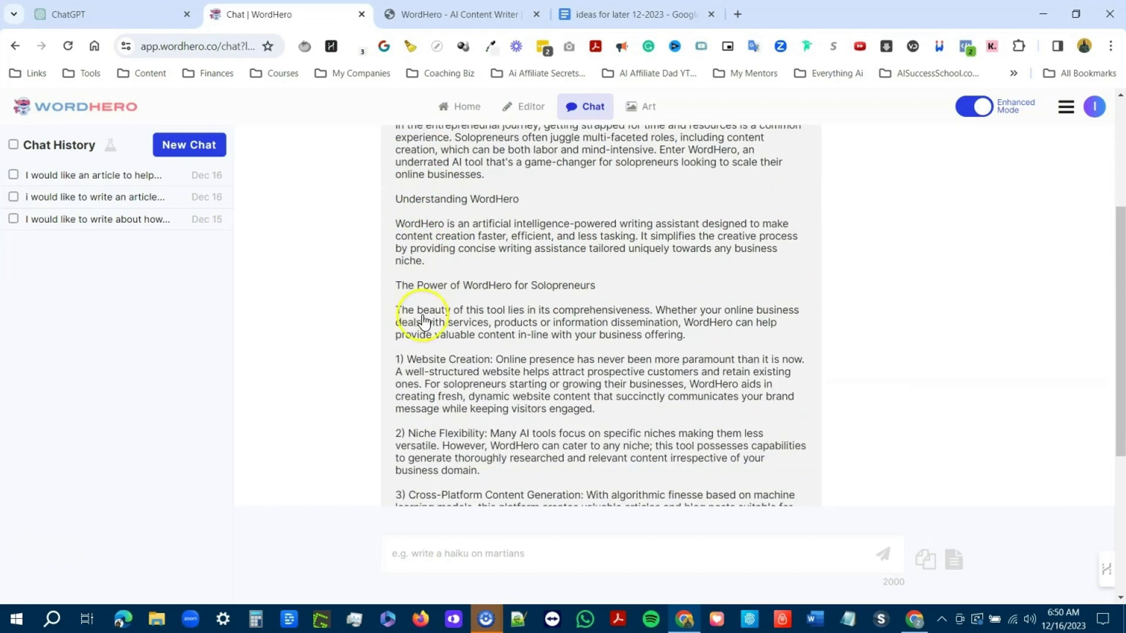
scroll(427, 324, "down", 4)
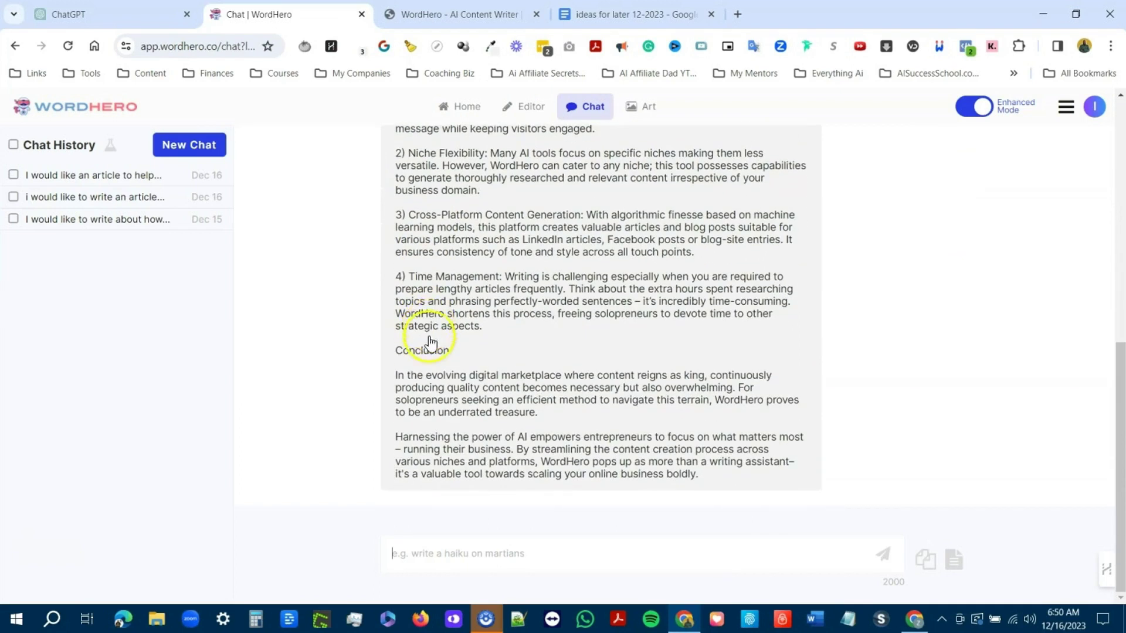
scroll(432, 355, "up", 15)
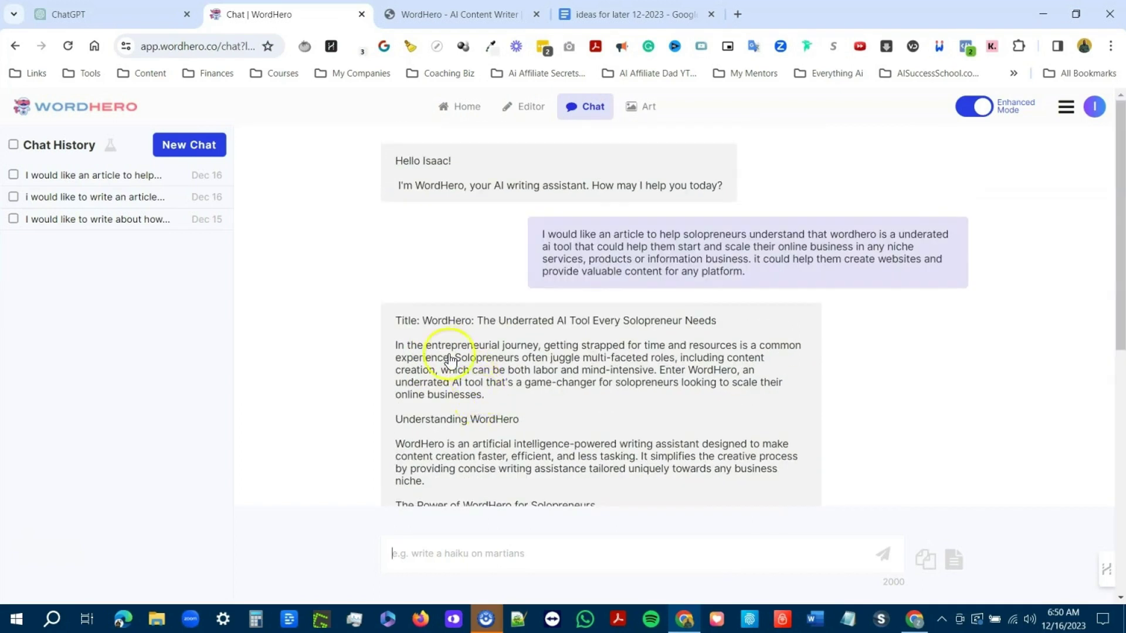
scroll(434, 363, "down", 1)
scroll(439, 326, "down", 2)
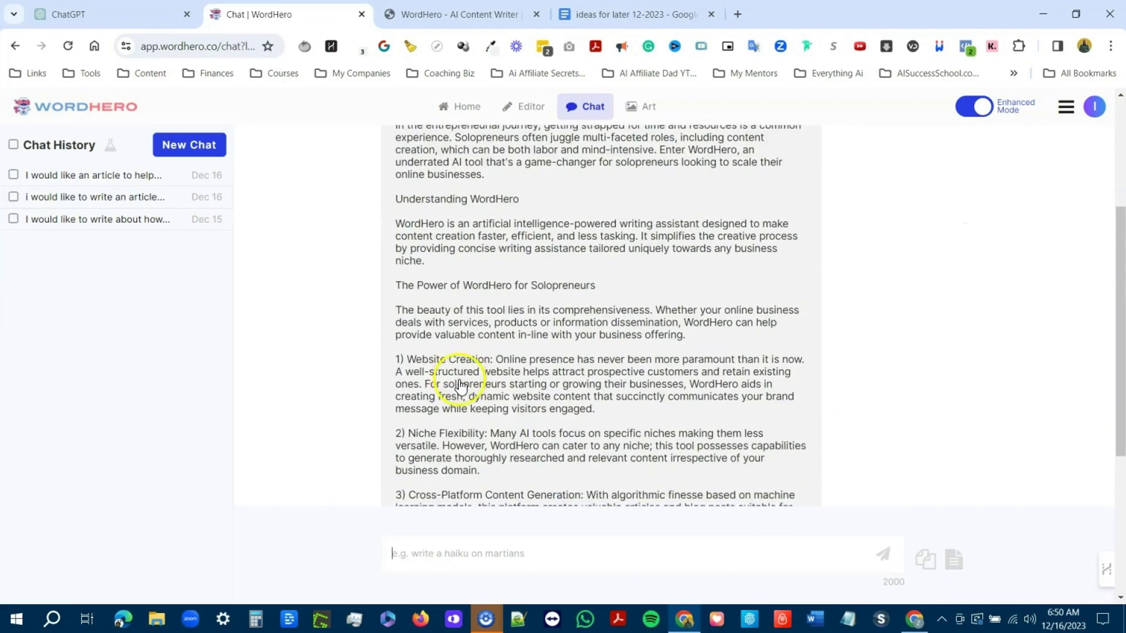
scroll(453, 398, "down", 1)
scroll(453, 396, "down", 2)
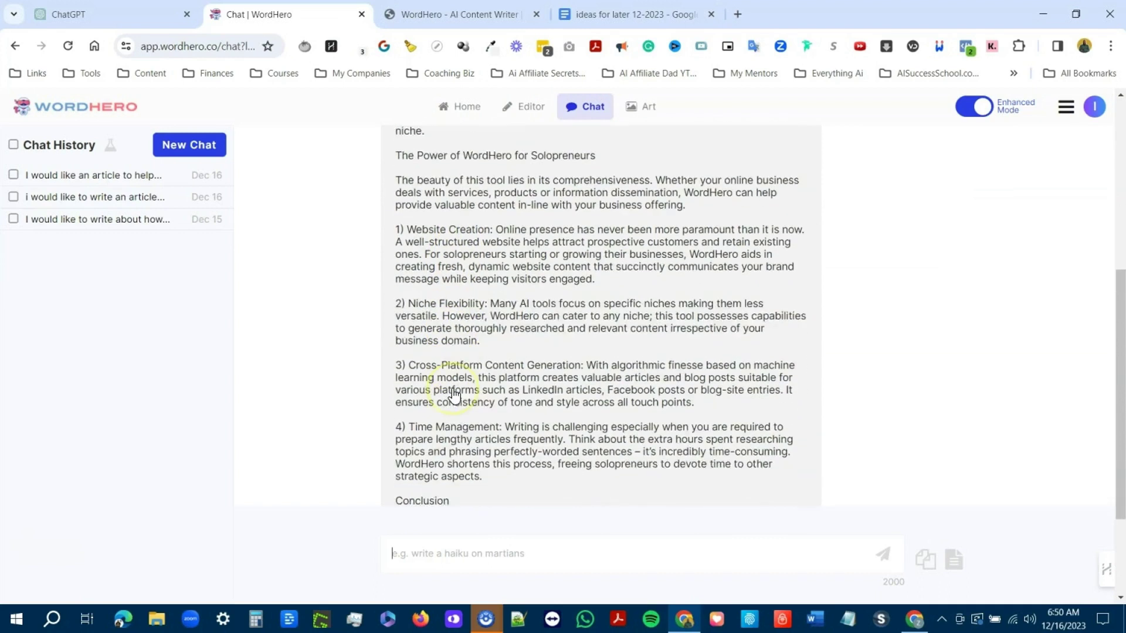
scroll(453, 396, "down", 1)
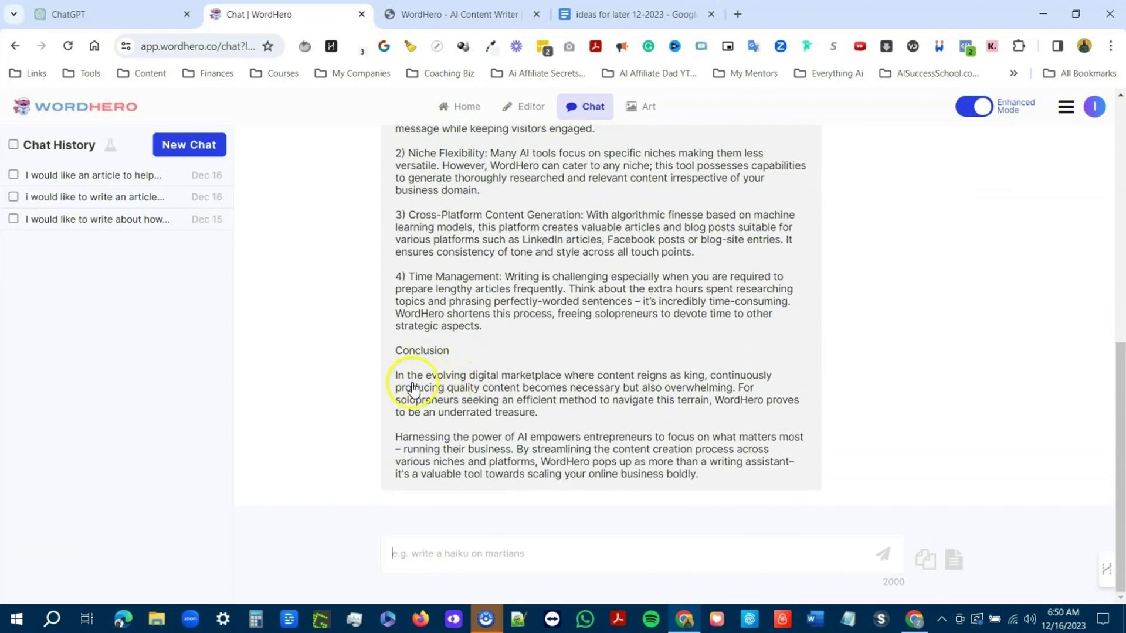
scroll(504, 463, "up", 10)
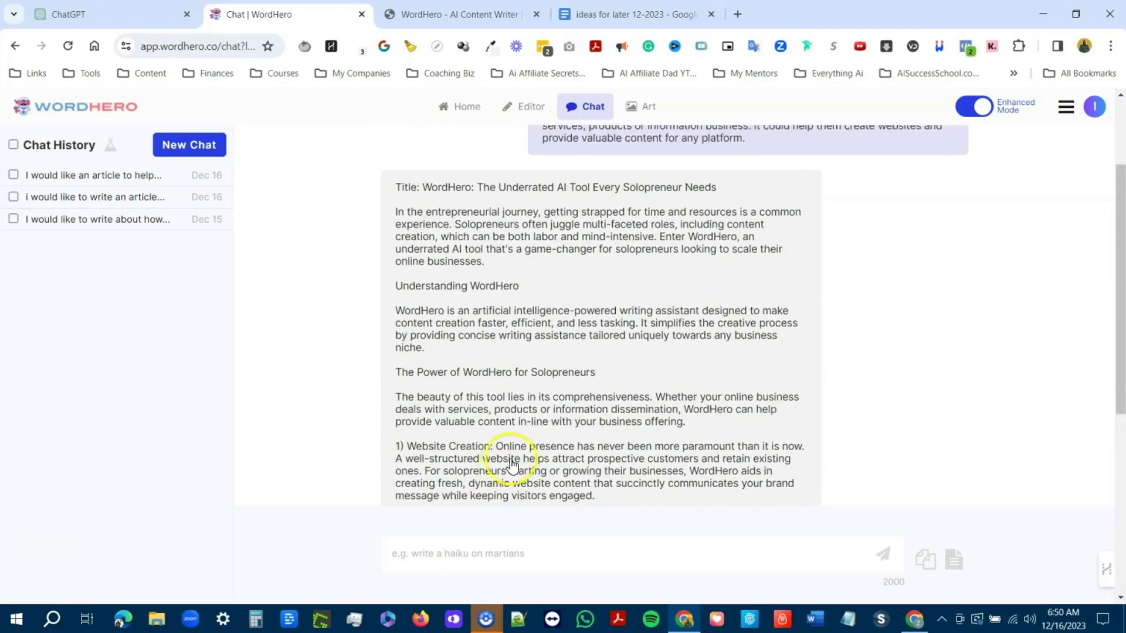
scroll(537, 491, "down", 1)
scroll(534, 492, "up", 1)
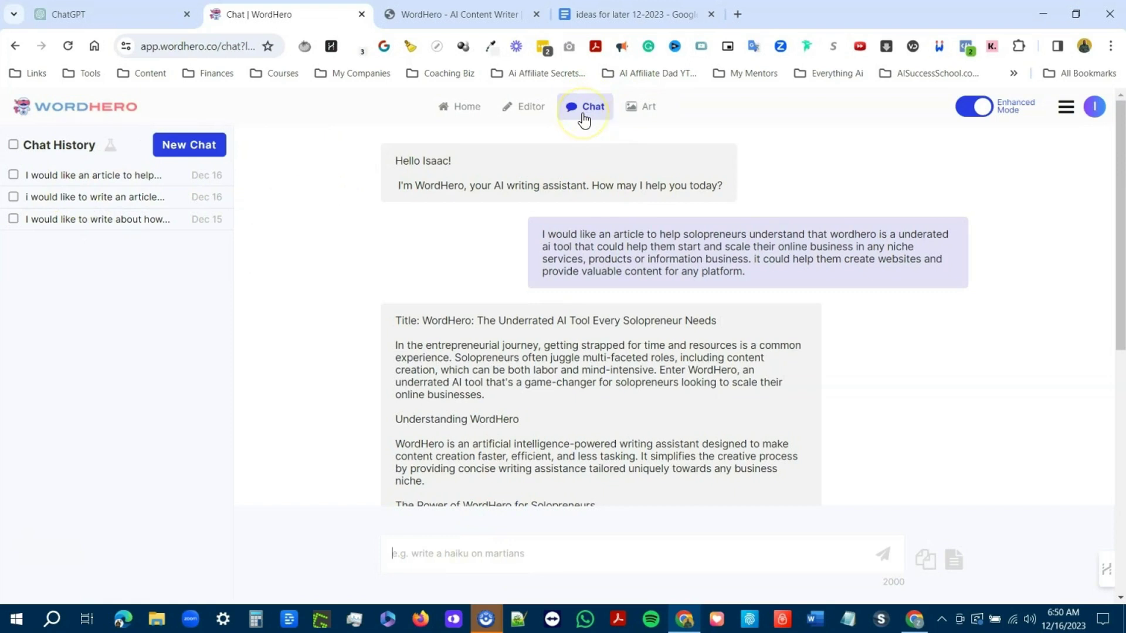
Step: Start another new chat and look at its Wizard Mode option and message field
left_click(179, 144)
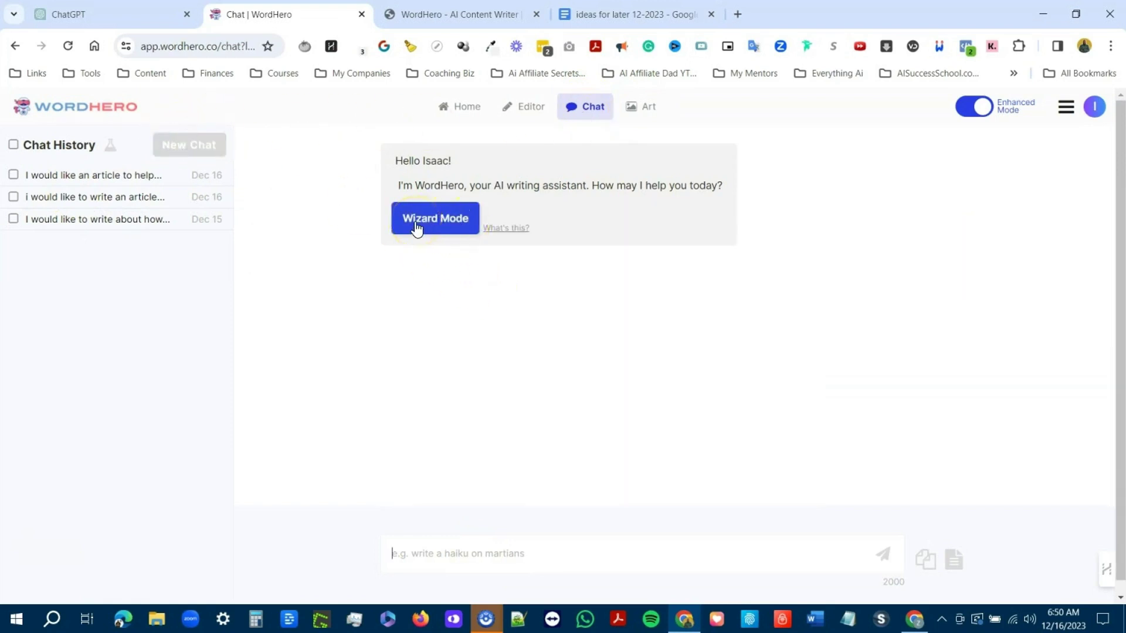
left_click(446, 231)
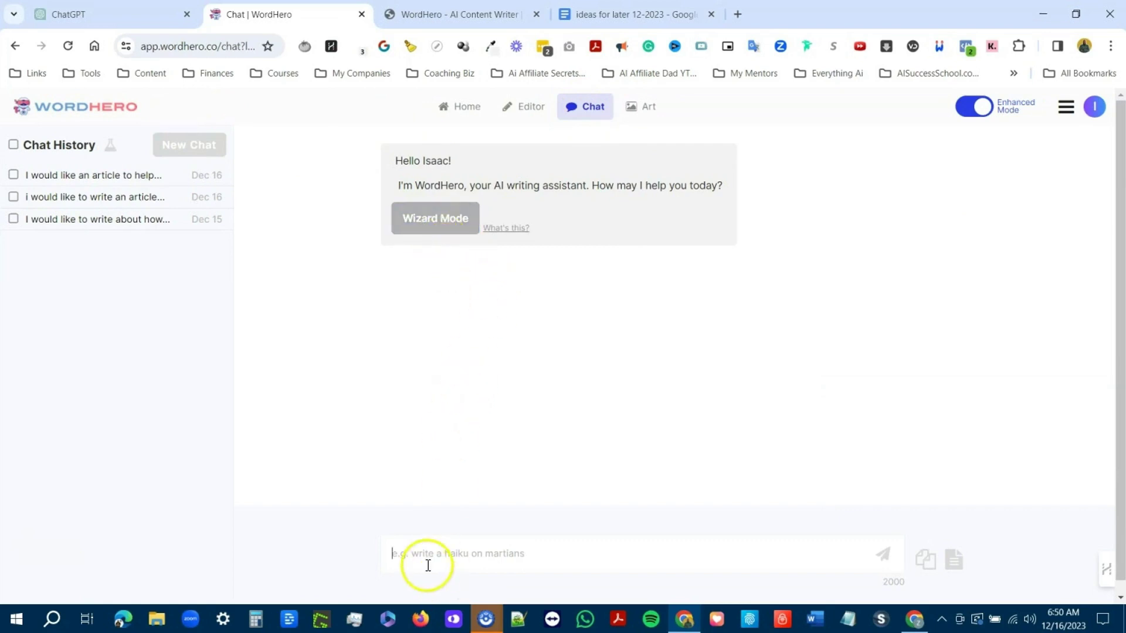
left_click(404, 560)
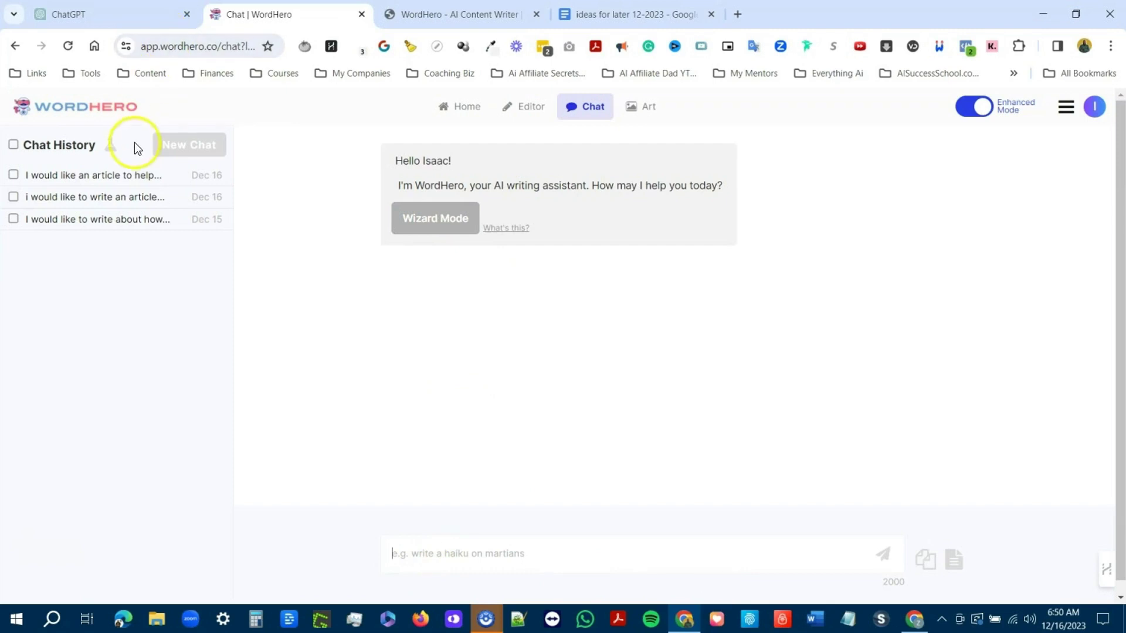
Step: Reopen the saved solopreneur article chat and review the prompt and the whole generated answer again
left_click(125, 175)
scroll(659, 284, "up", 3)
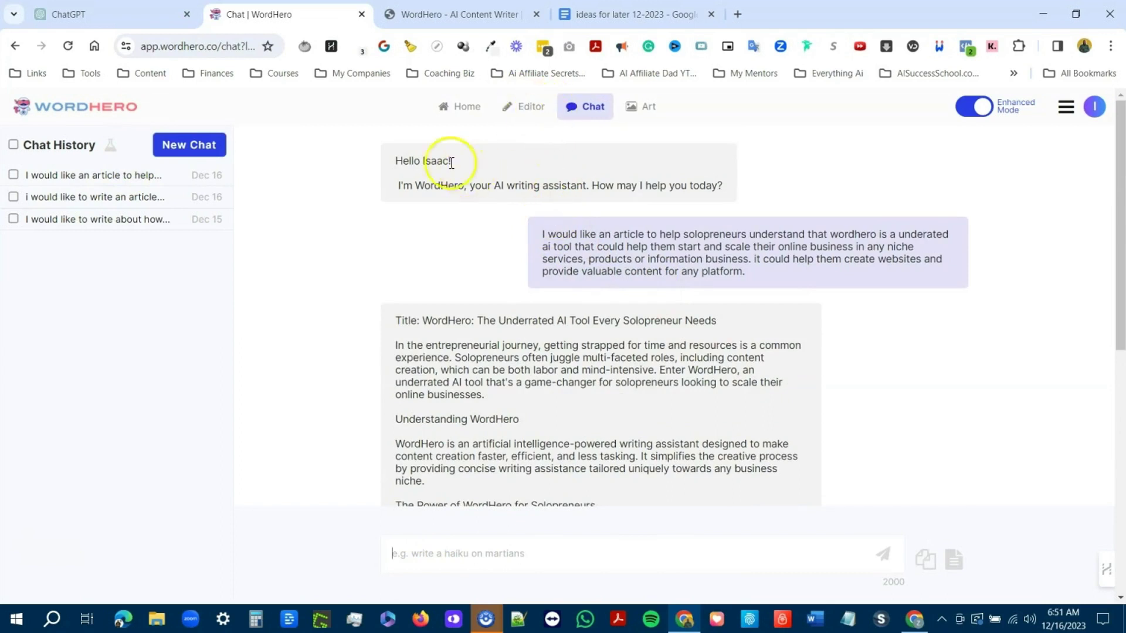
scroll(580, 461, "down", 4)
scroll(452, 326, "down", 4)
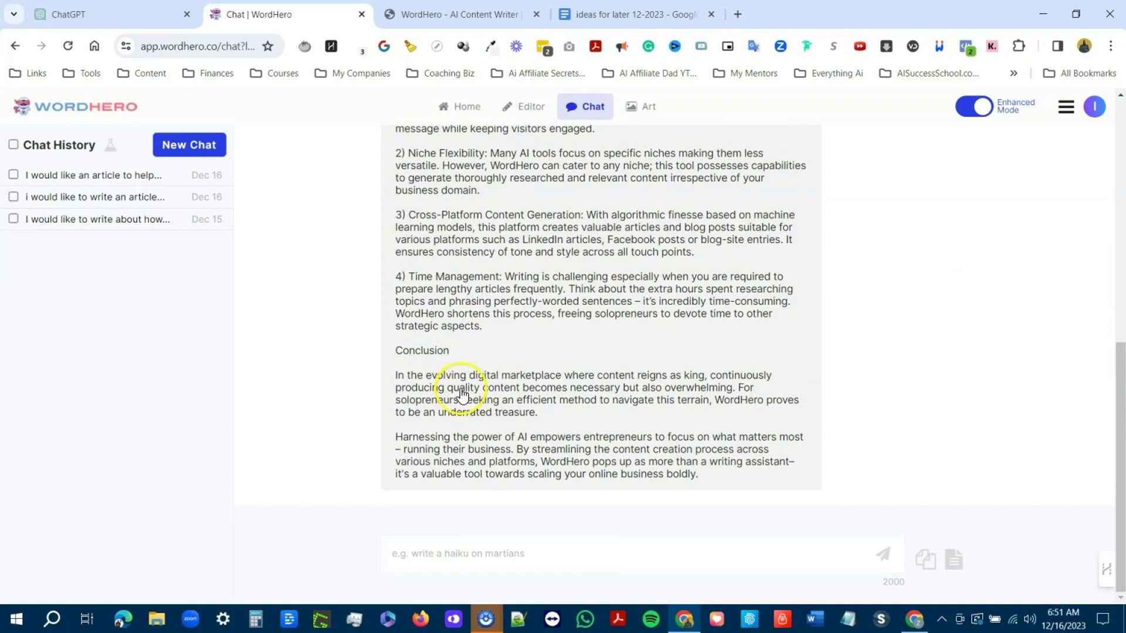
scroll(462, 346, "up", 12)
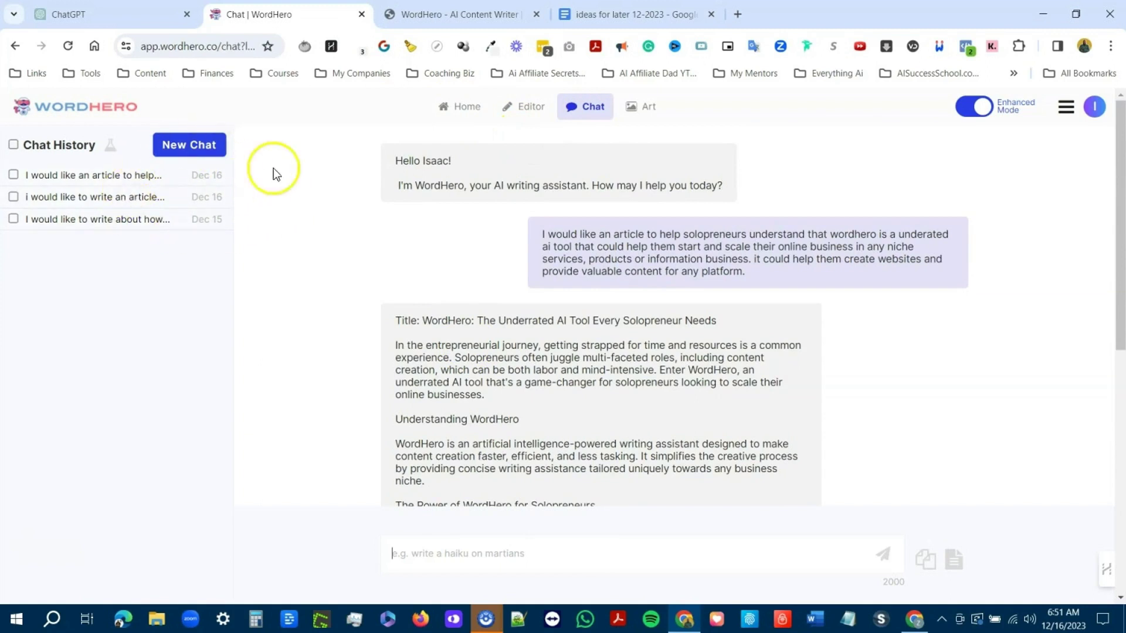
Step: Open WordHero's editor, show its list of writing tools and place the cursor in the empty document's title
left_click(517, 109)
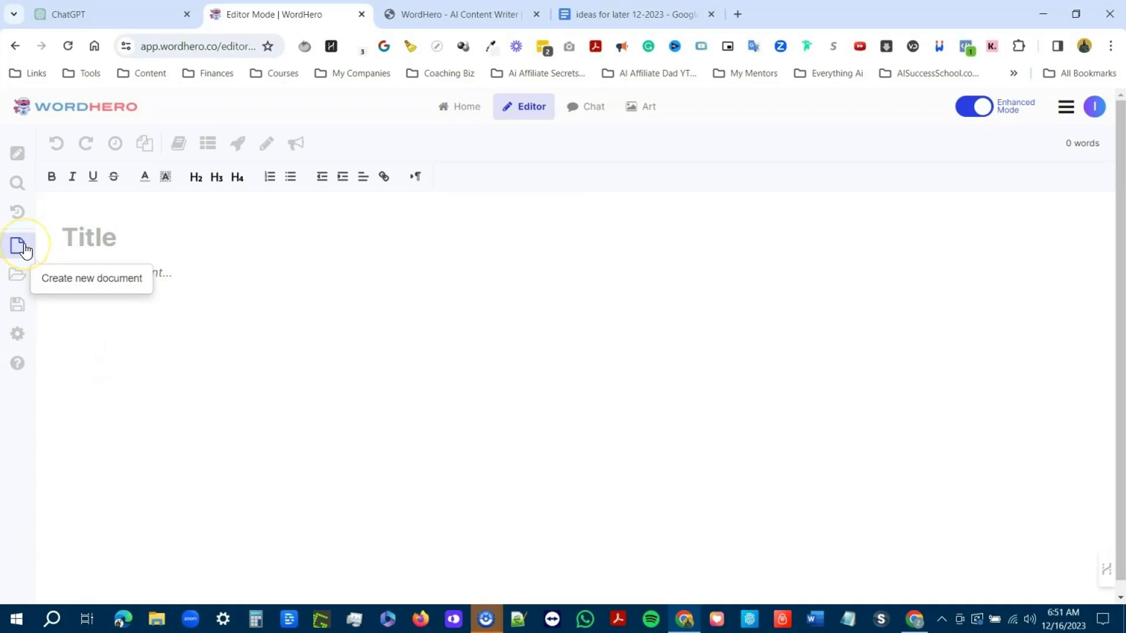
left_click(23, 154)
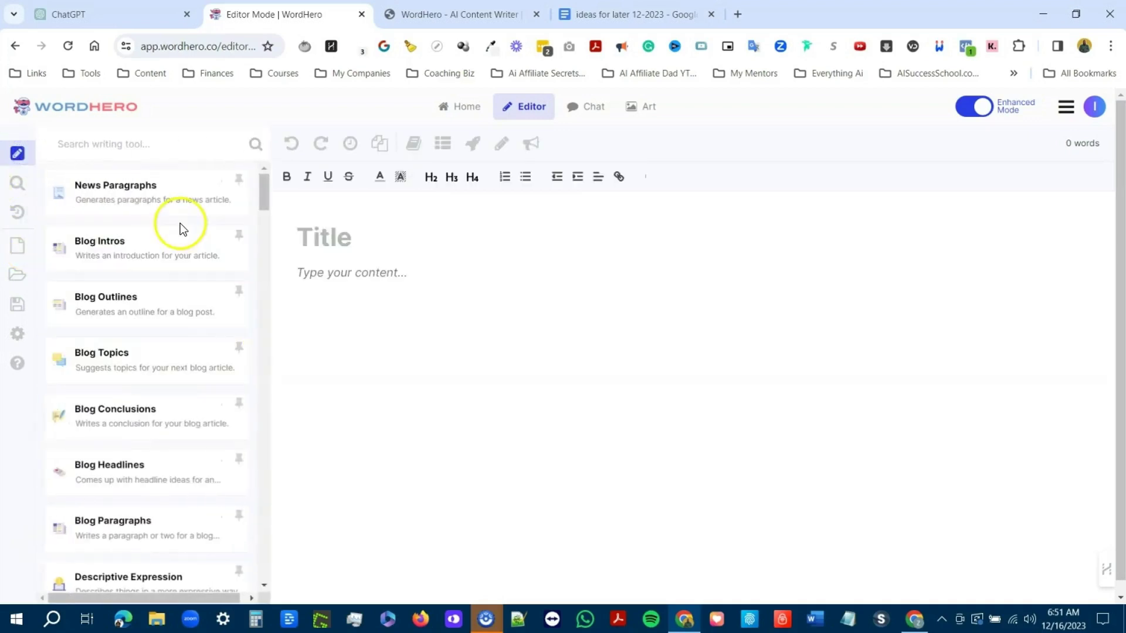
left_click(311, 239)
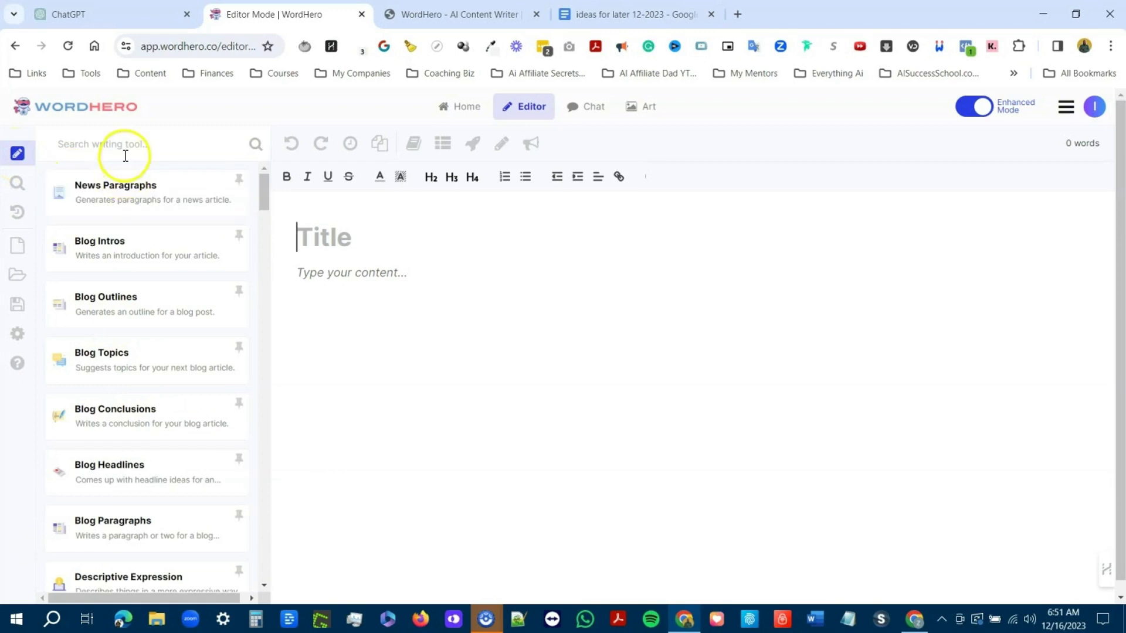
Step: Browse the editor's list of writing tools, from the blog tools down to the startup, tone and video tools
scroll(152, 352, "down", 4)
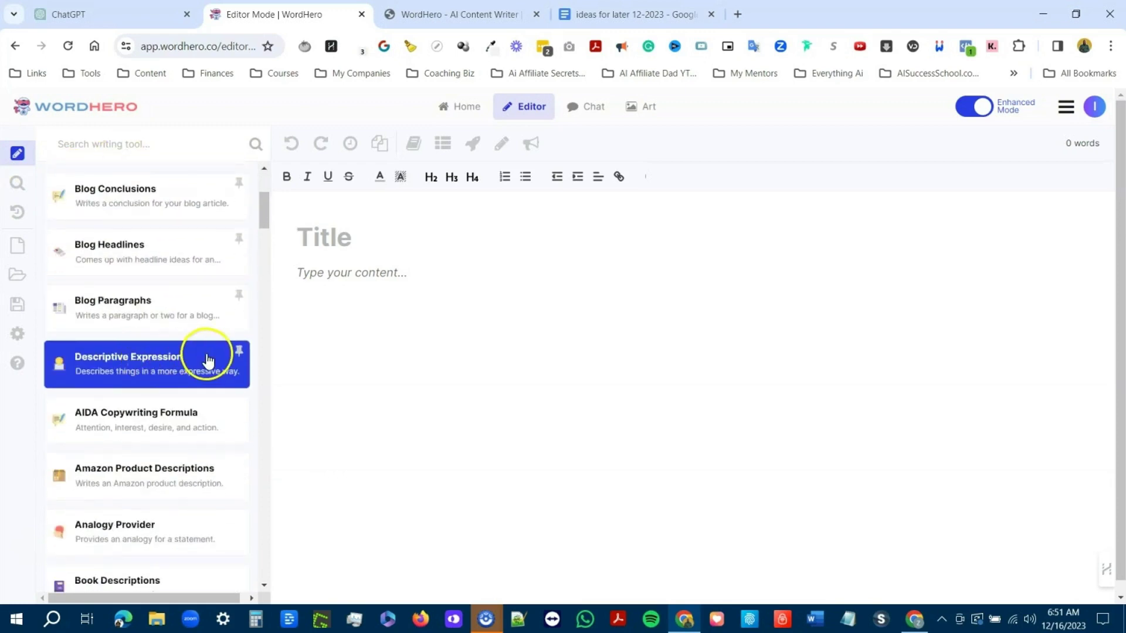
scroll(185, 414, "down", 4)
scroll(185, 420, "down", 16)
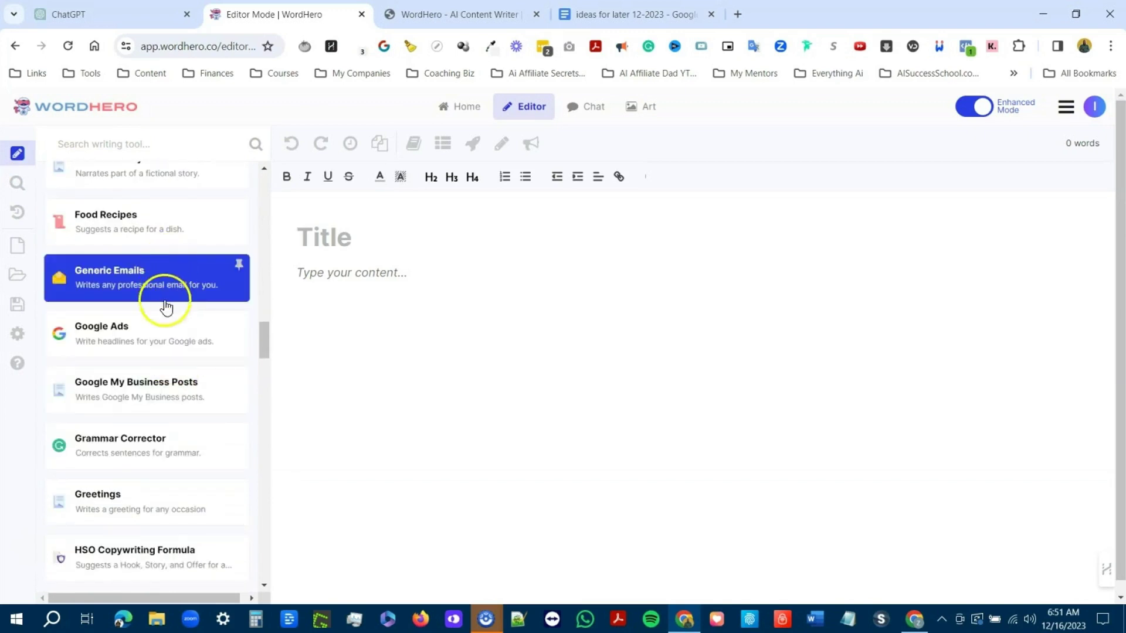
scroll(161, 469, "down", 1)
scroll(161, 469, "down", 20)
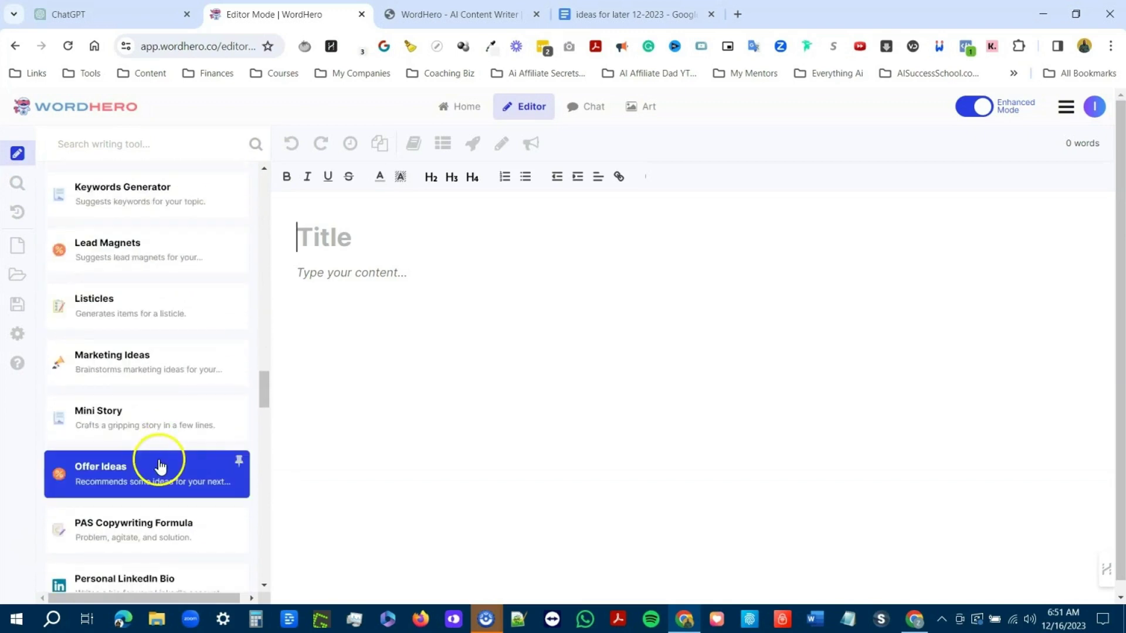
scroll(159, 467, "down", 20)
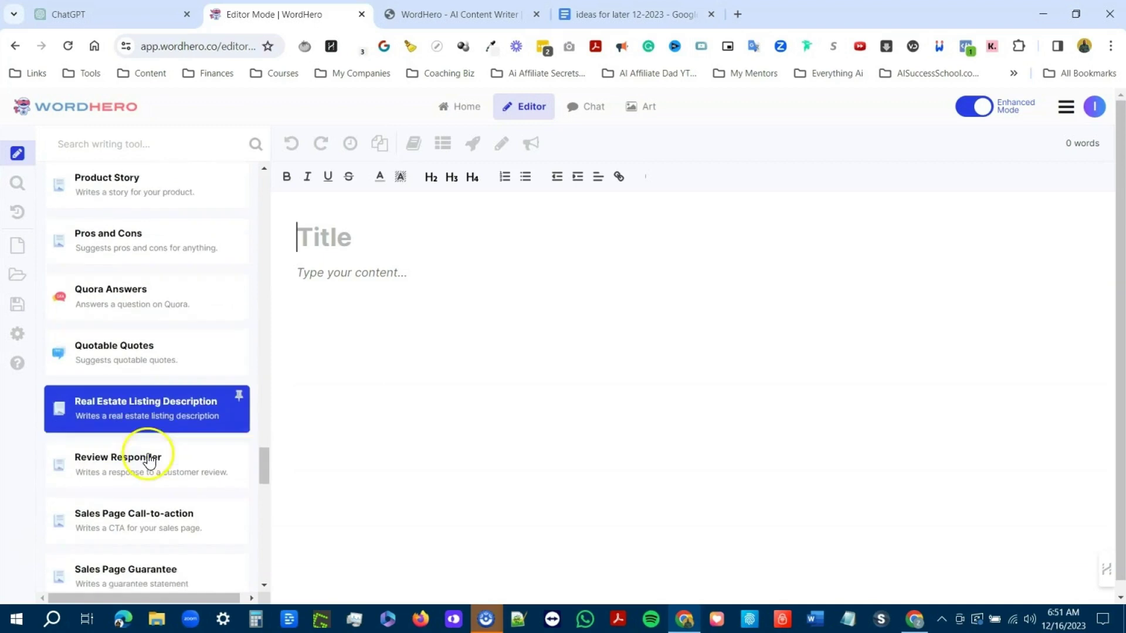
scroll(144, 460, "down", 3)
scroll(145, 459, "up", 6)
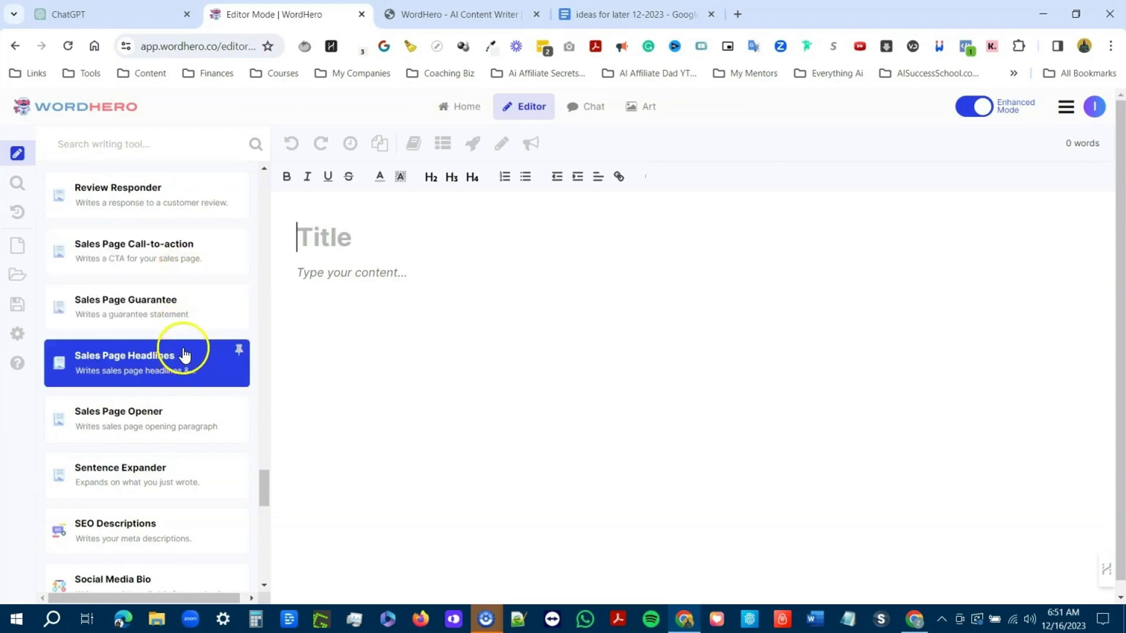
scroll(173, 404, "down", 5)
scroll(170, 413, "down", 5)
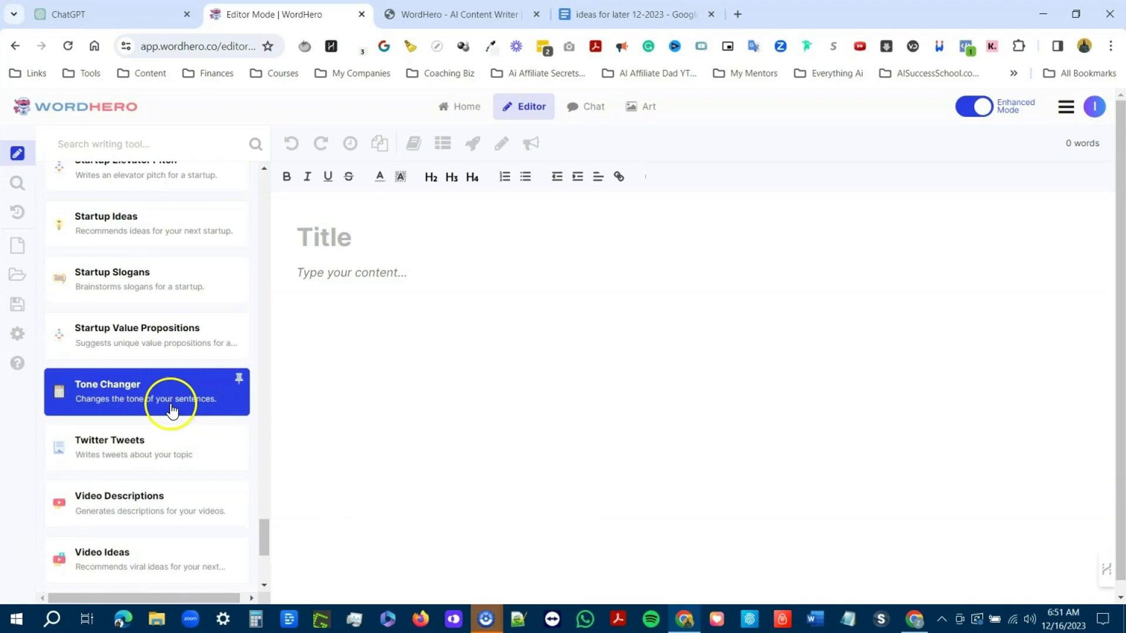
Step: Browse the rest of the editor's writing tools to the end of the list and return to the blog tools at its start
scroll(170, 410, "down", 5)
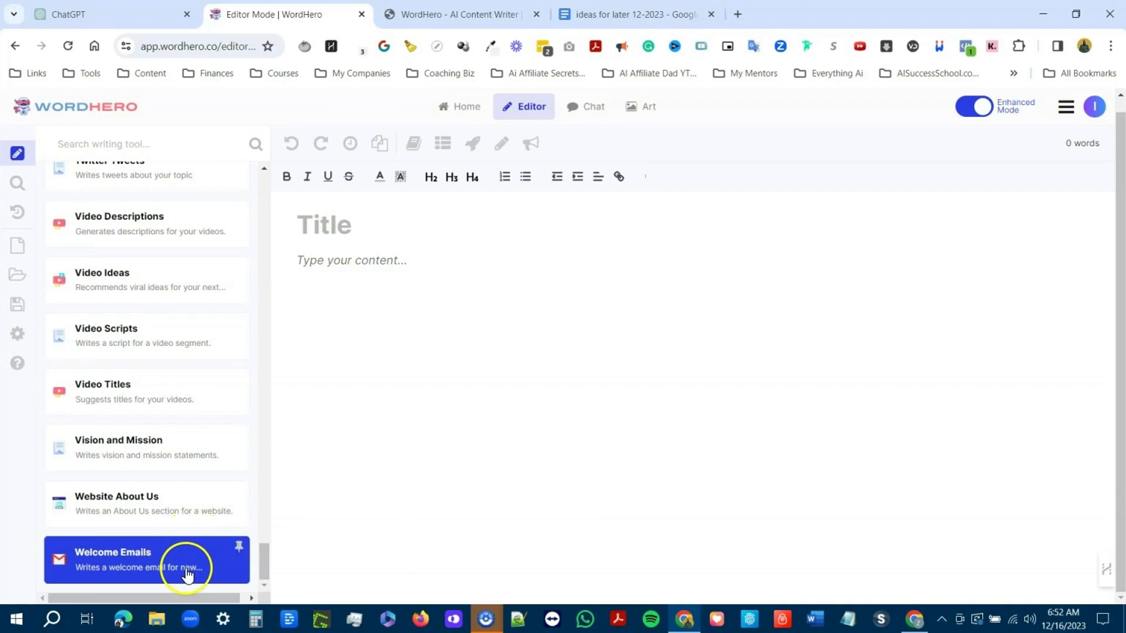
scroll(184, 585, "up", 20)
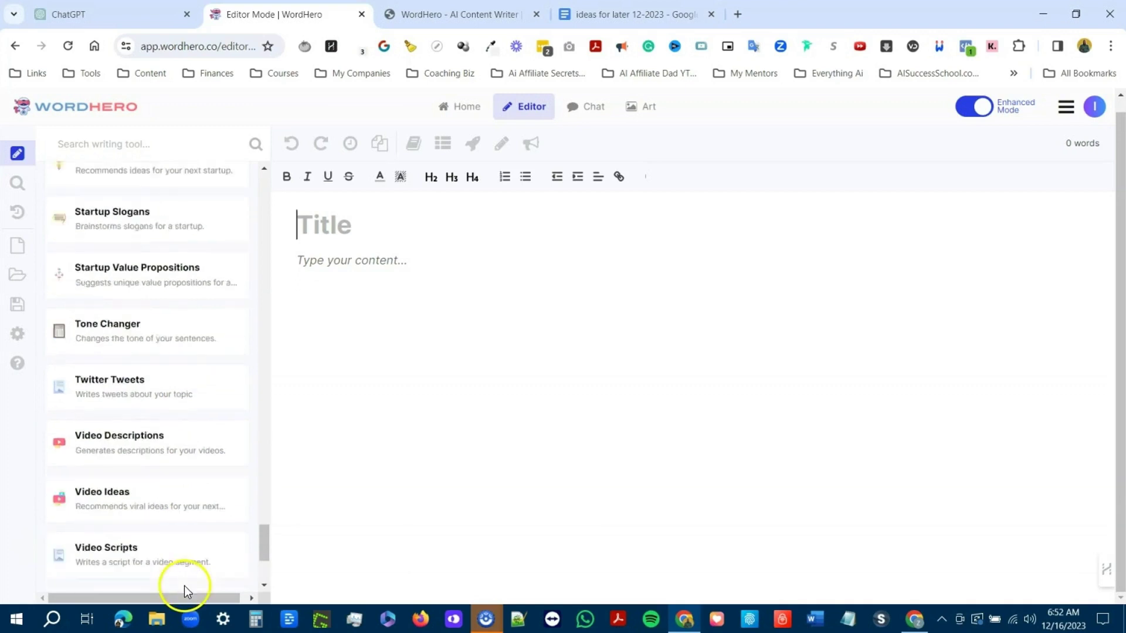
scroll(184, 585, "up", 20)
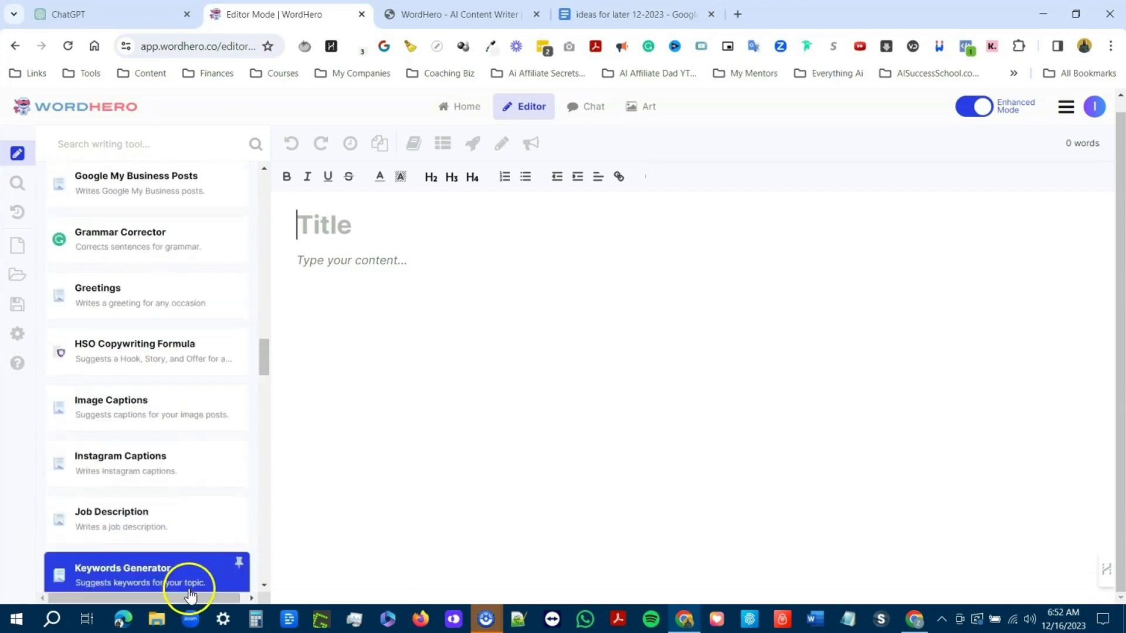
scroll(221, 538, "up", 12)
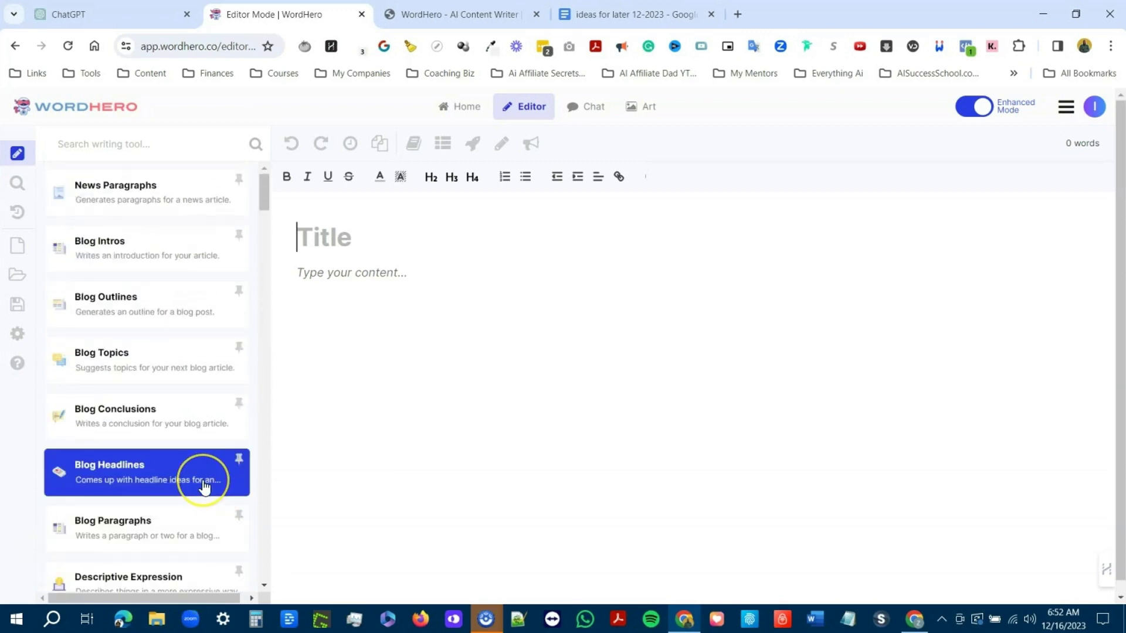
Step: View the overview on WordHero's AppSumo offer page and return to the WordHero editor
left_click(452, 13)
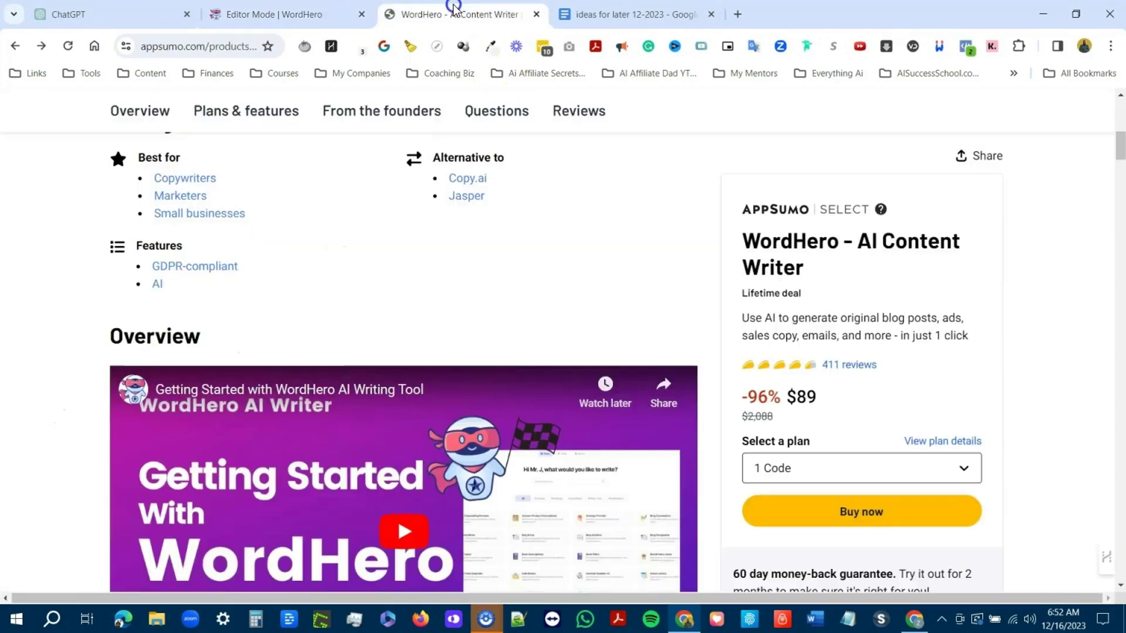
scroll(463, 533, "down", 4)
scroll(455, 521, "down", 4)
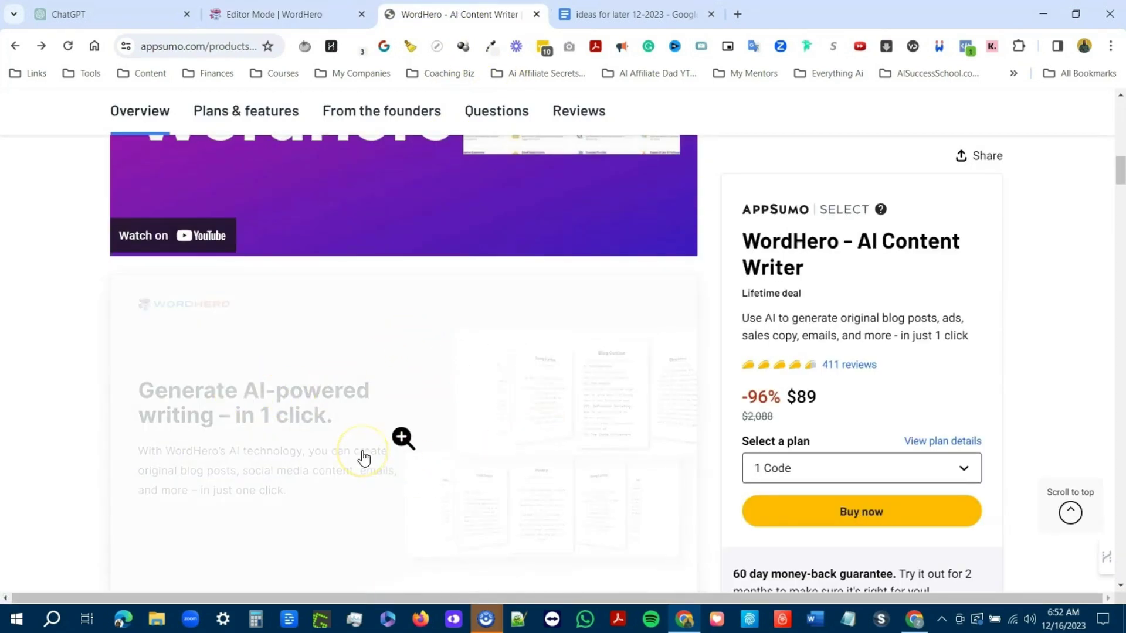
left_click(297, 13)
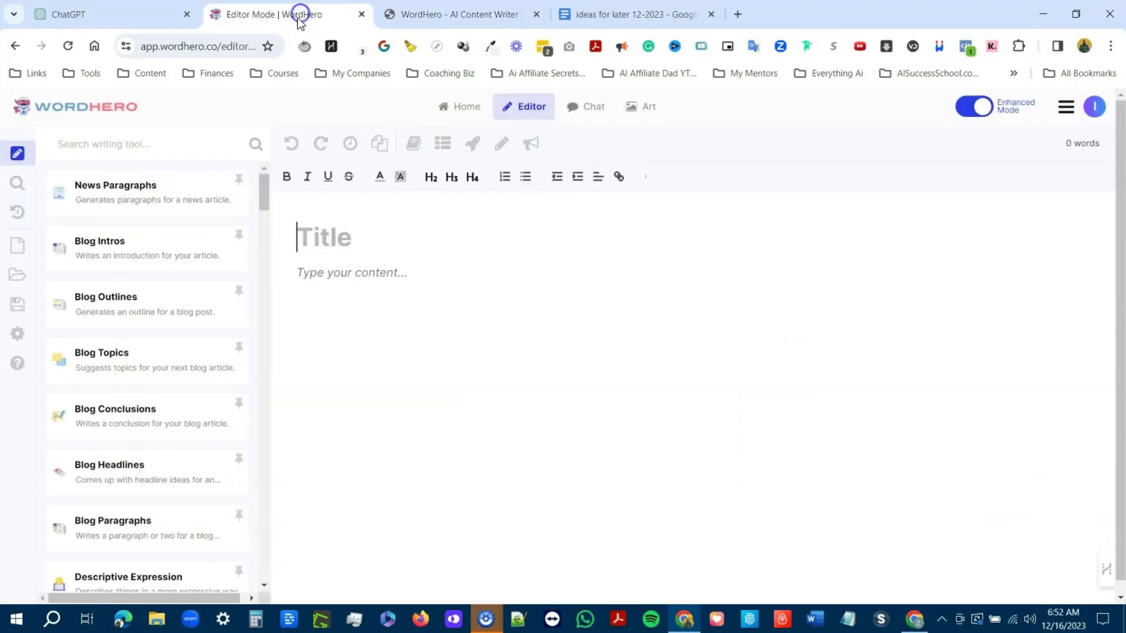
Step: Open WordHero's Art generator and place the cursor in its empty image description field
left_click(164, 439)
left_click(570, 109)
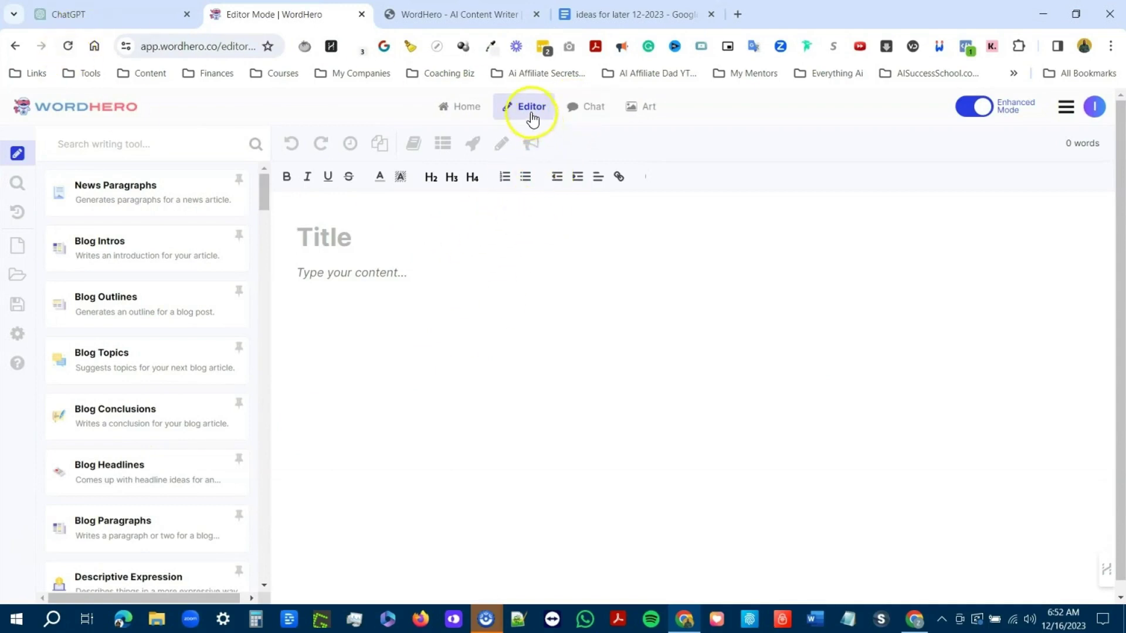
left_click(572, 109)
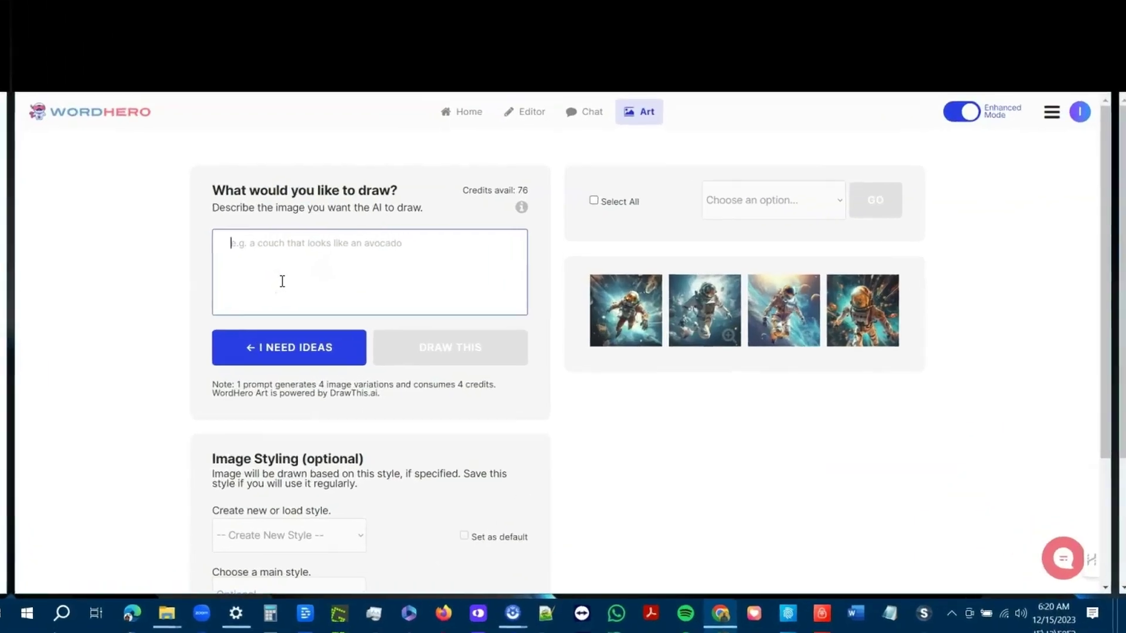
left_click(264, 272)
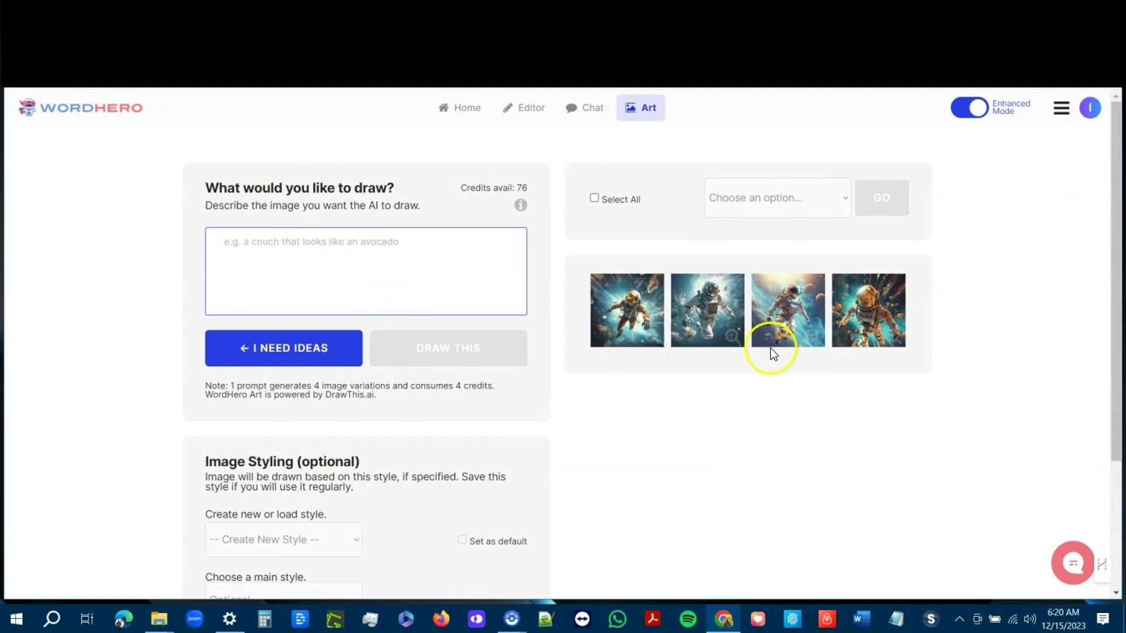
Step: Load the saved Space style in the Art generator's image styling settings
scroll(277, 423, "down", 3)
left_click(279, 392)
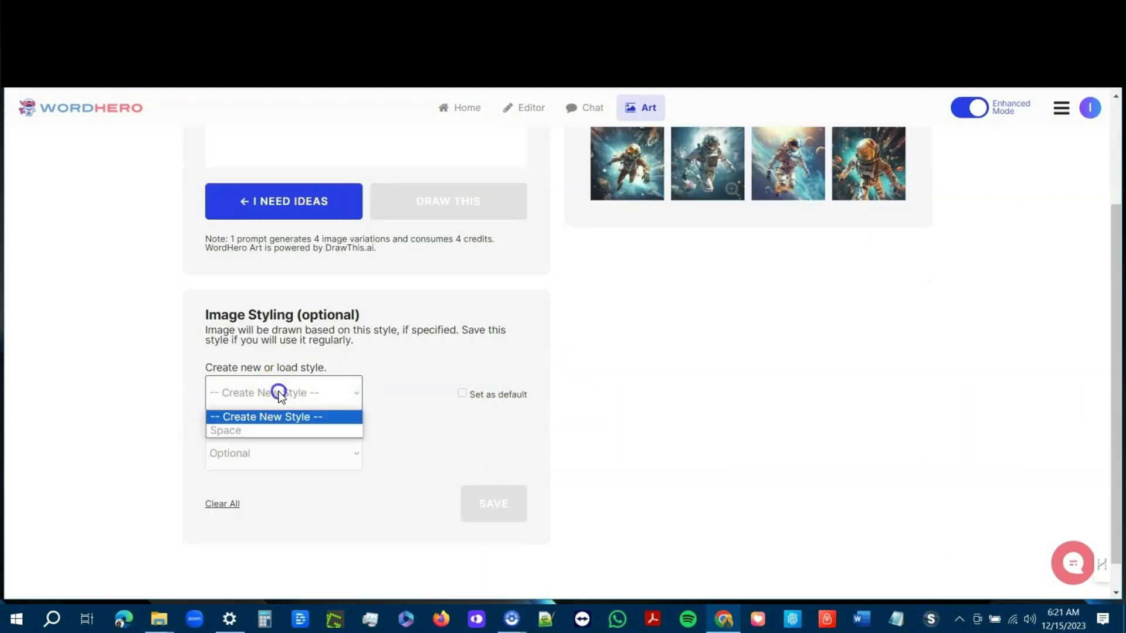
left_click(262, 434)
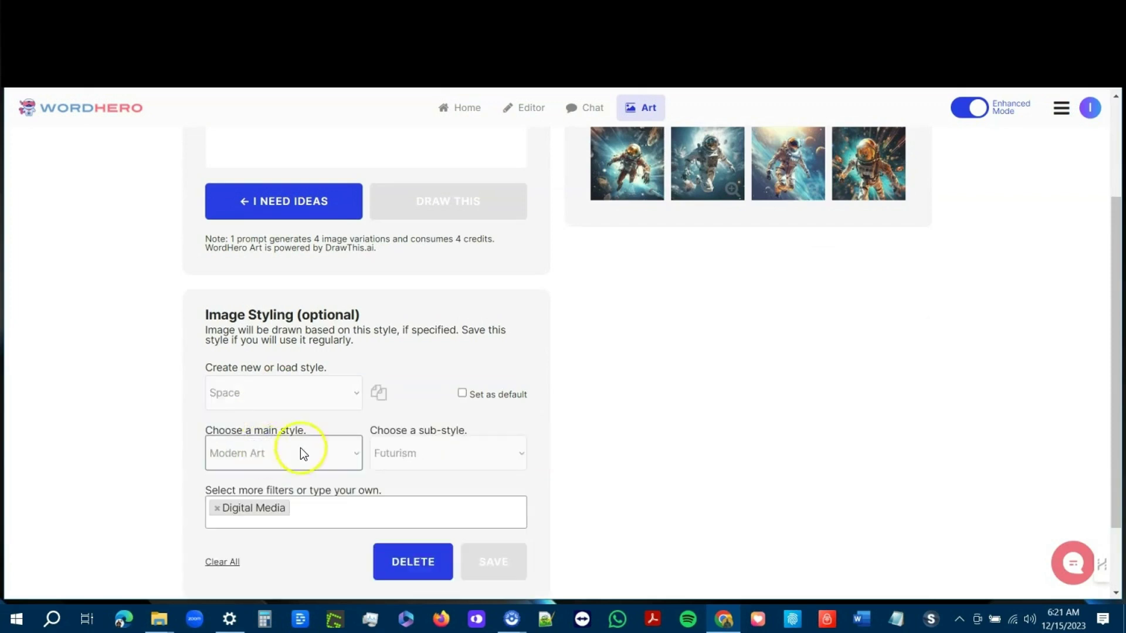
Step: Examine the Space style's choices for main style, sub-style and additional filters without changing them
scroll(290, 417, "down", 2)
left_click(277, 371)
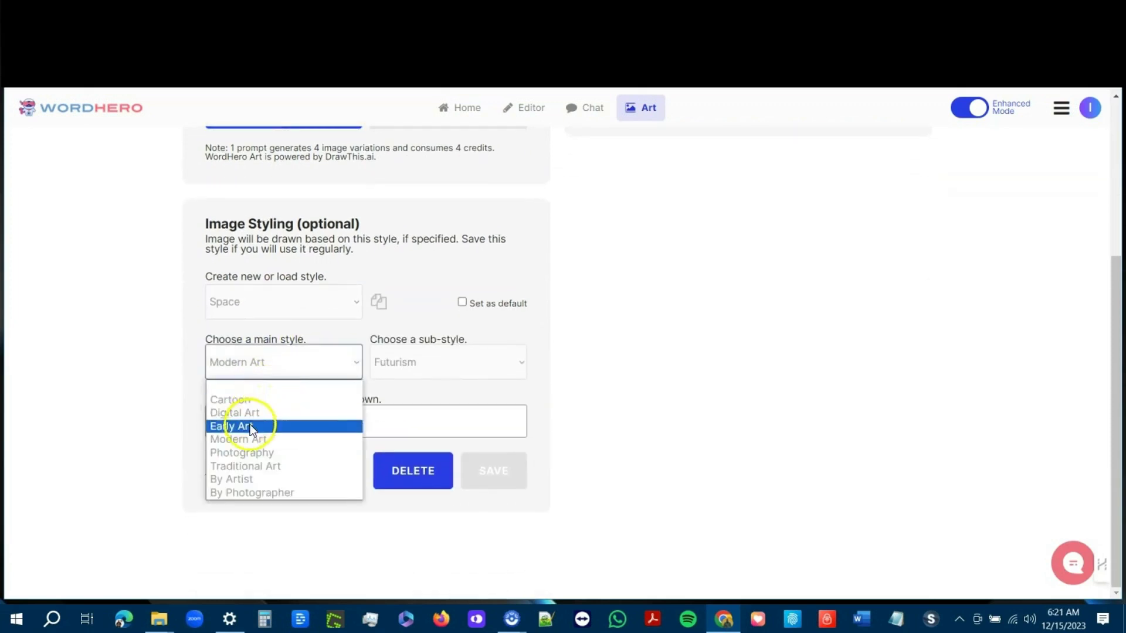
left_click(414, 374)
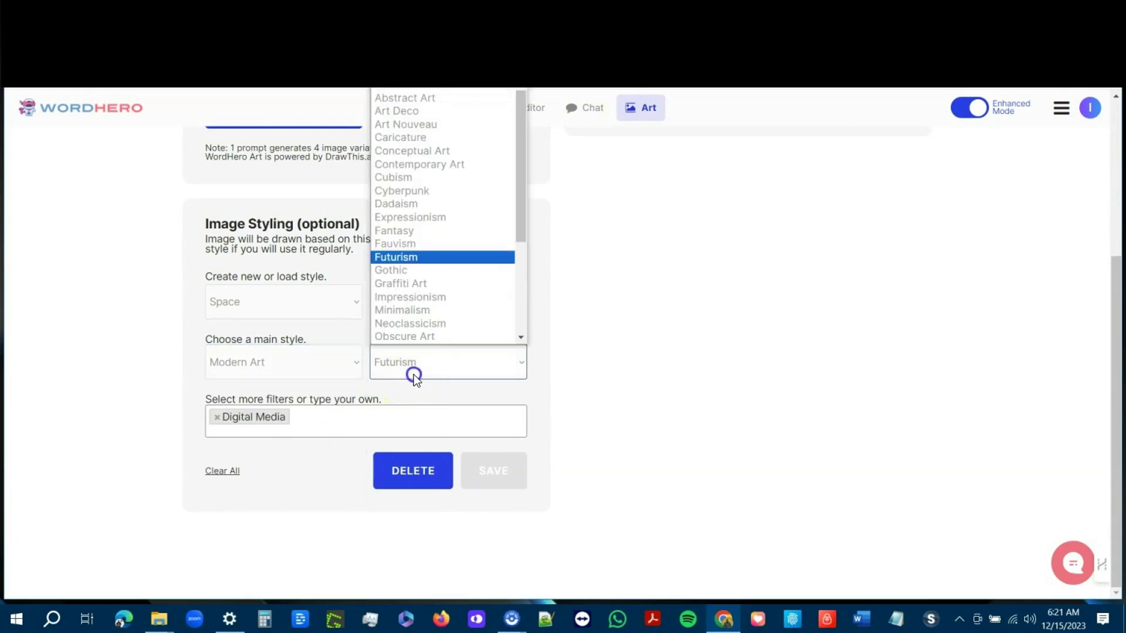
left_click(299, 431)
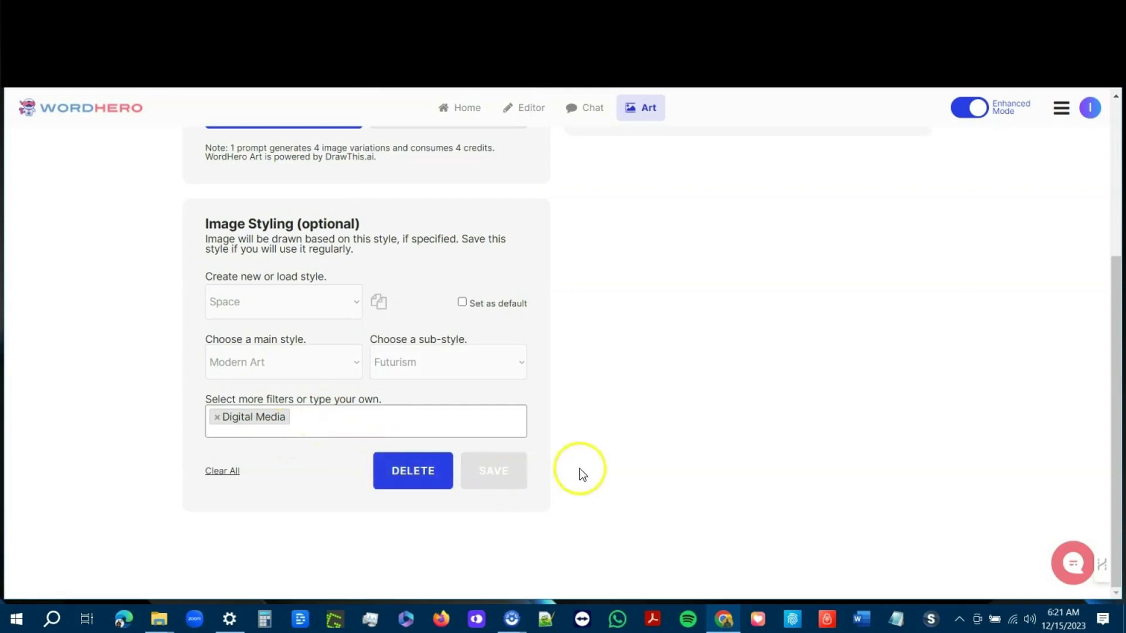
scroll(761, 409, "up", 4)
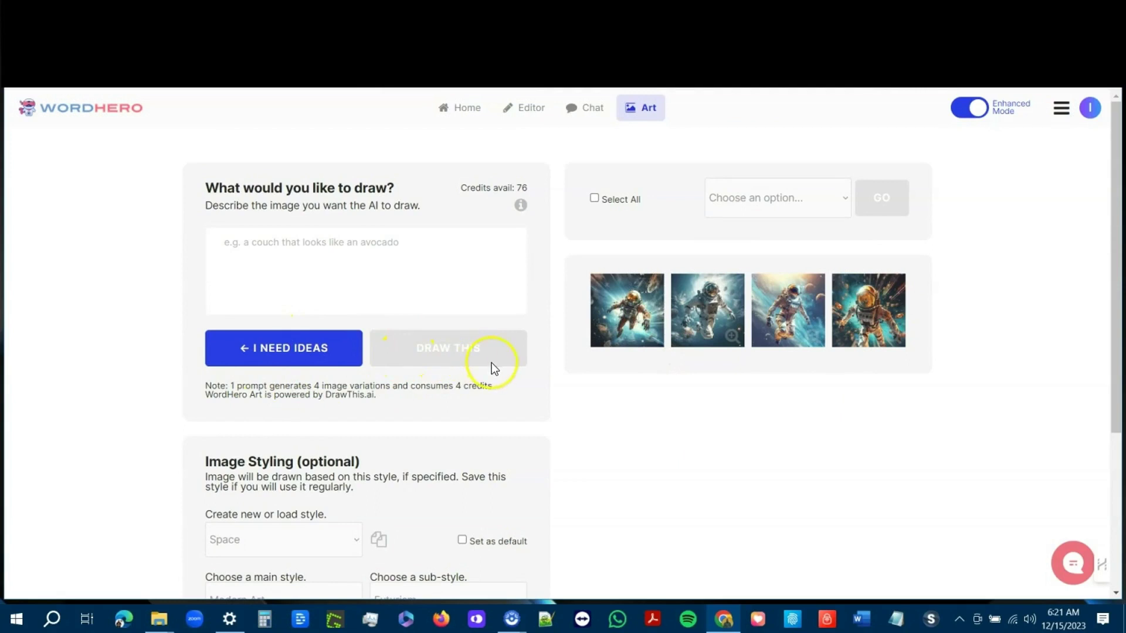
Step: Select the four astronaut images one by one and choose Download as zip as the action for them
left_click(647, 317)
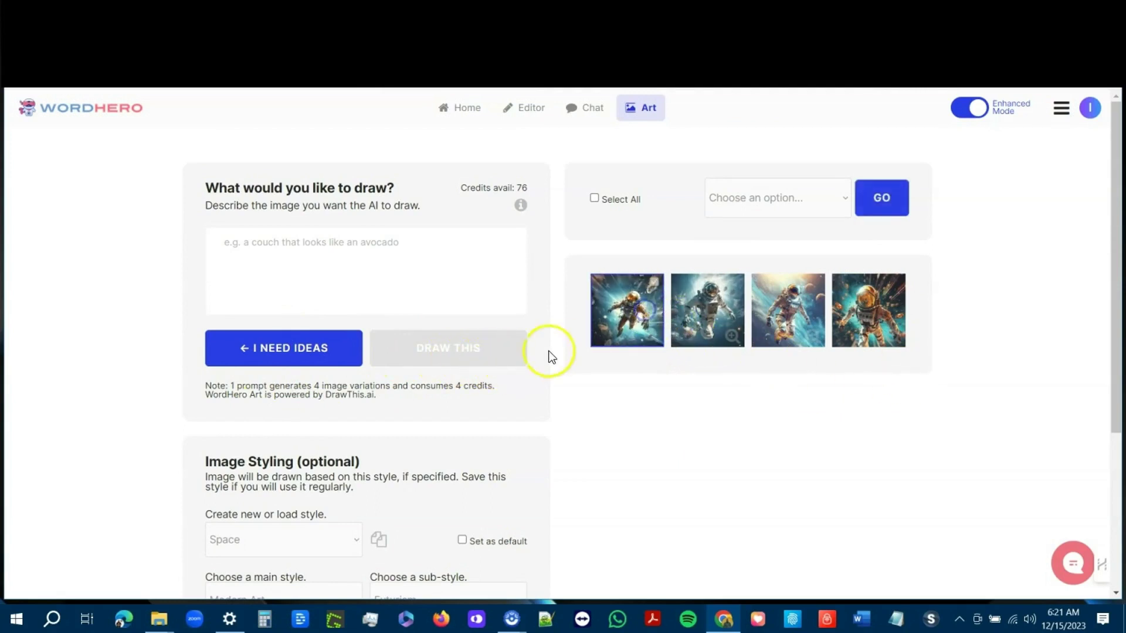
left_click(727, 293)
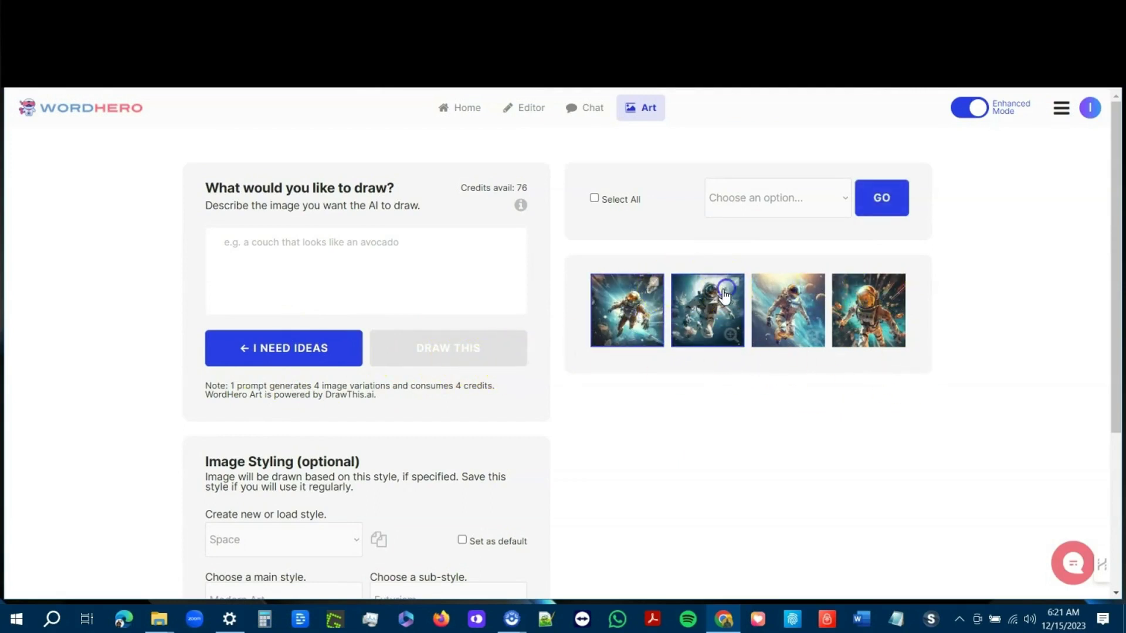
left_click(791, 294)
left_click(853, 293)
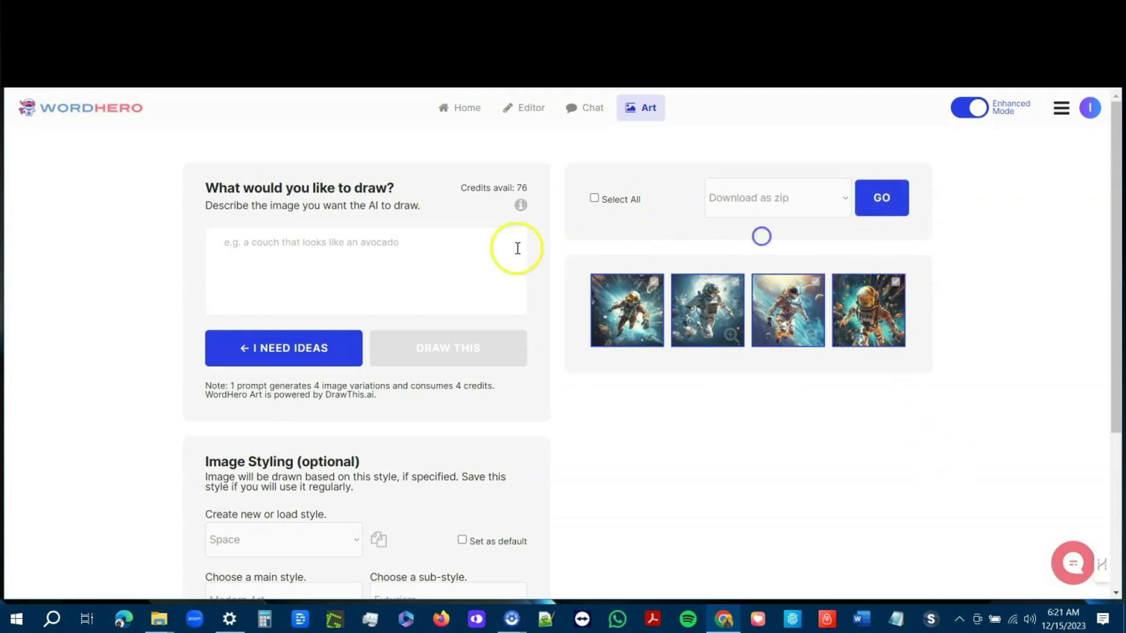
Step: View each of the four generated astronaut images enlarged with its caption and prompt, closing each preview
left_click(730, 338)
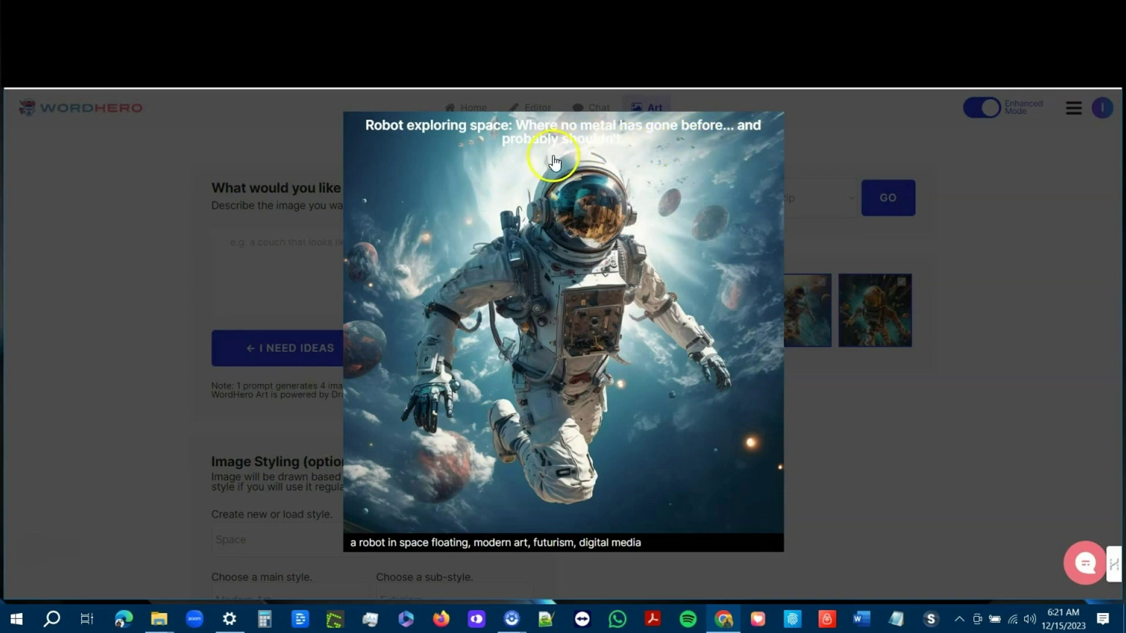
left_click(886, 328)
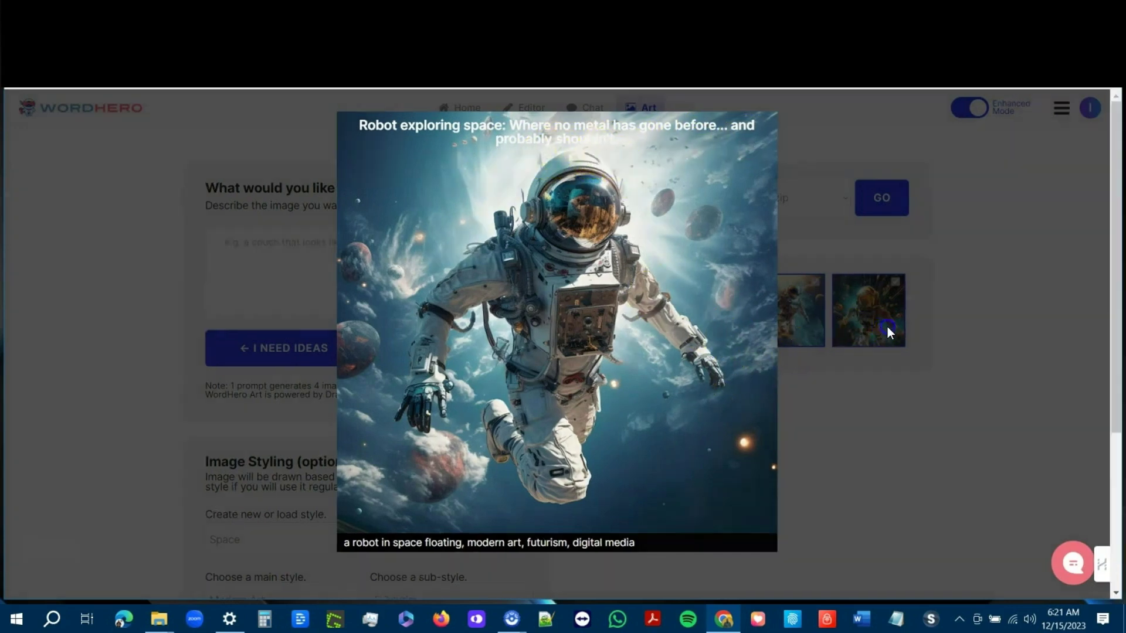
left_click(625, 330)
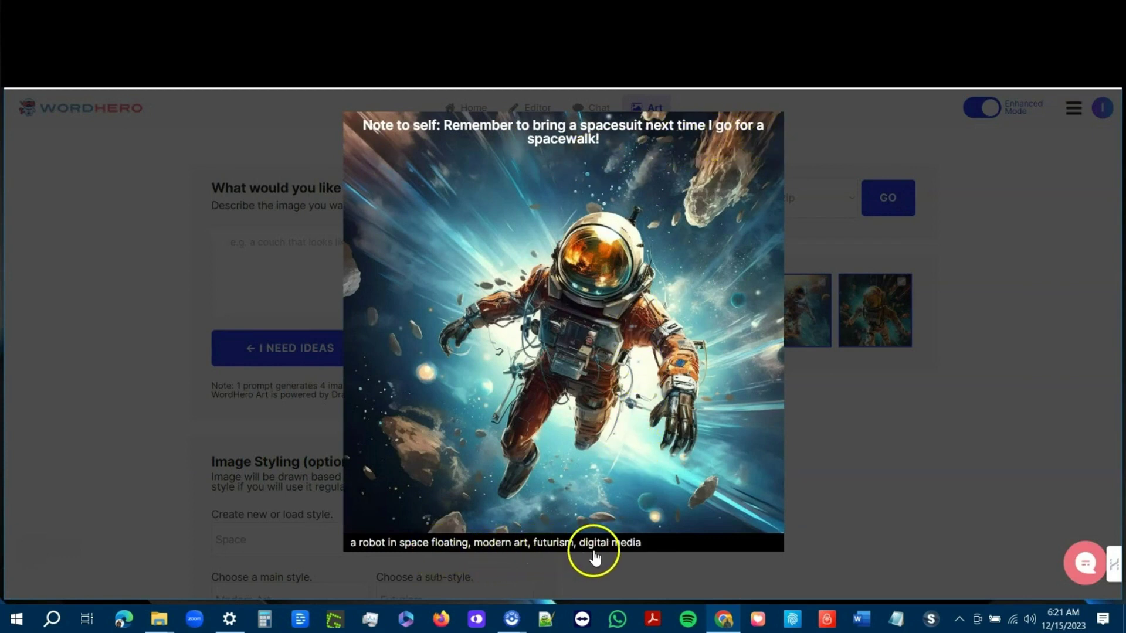
left_click(952, 358)
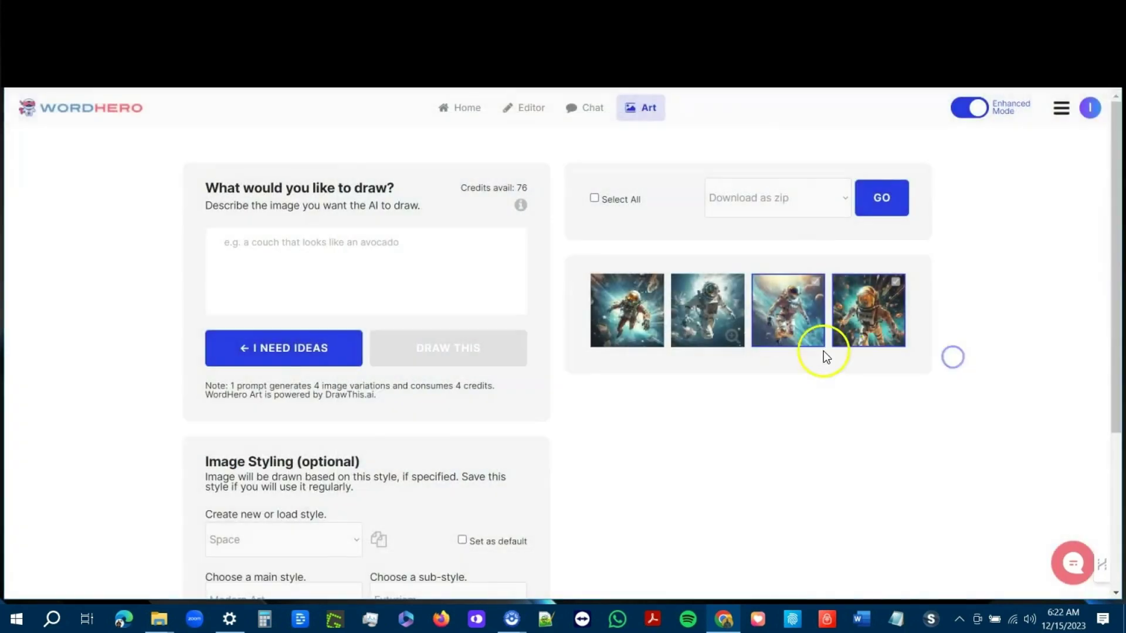
left_click(801, 313)
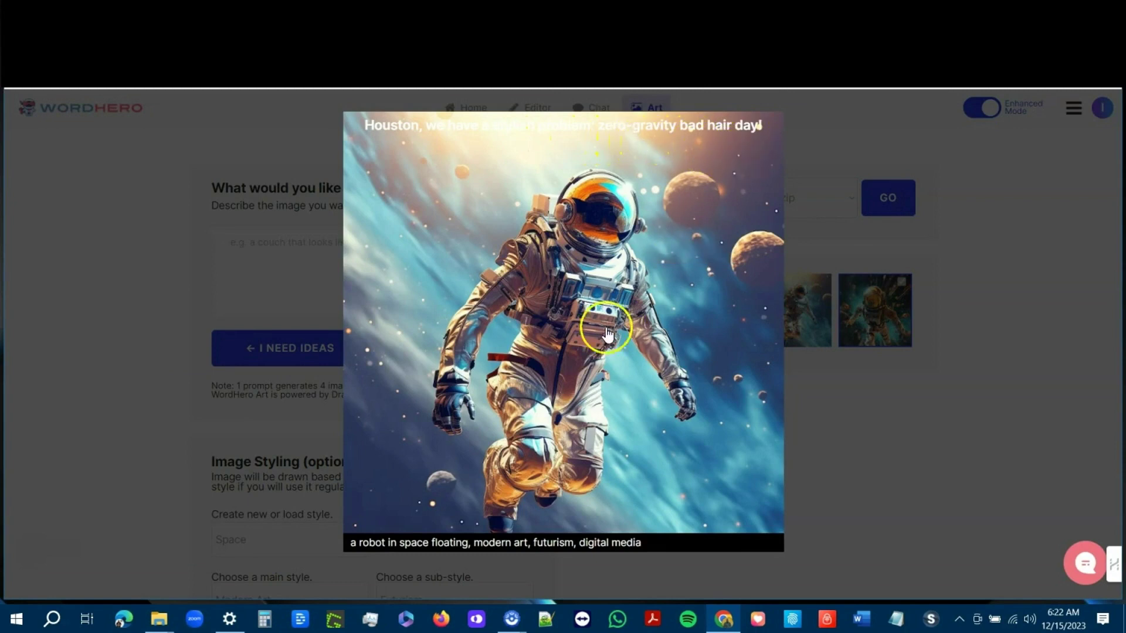
left_click(880, 334)
left_click(892, 337)
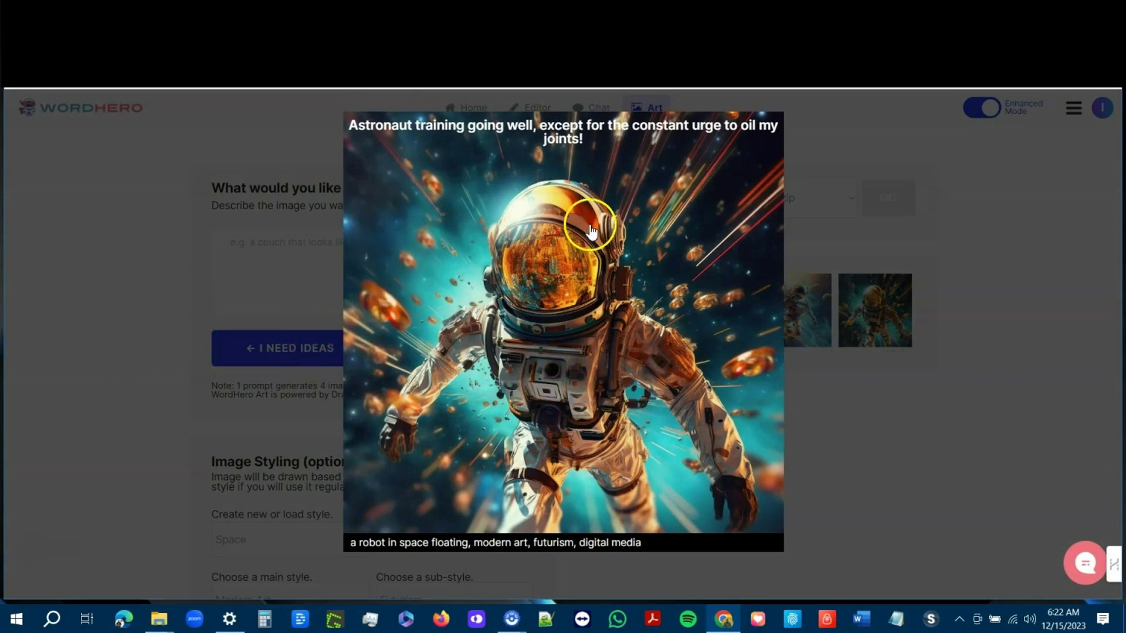
left_click(853, 356)
Step: Select all four images and download them as a zip archive named wordhero-art to the Dropbox folder
left_click(789, 222)
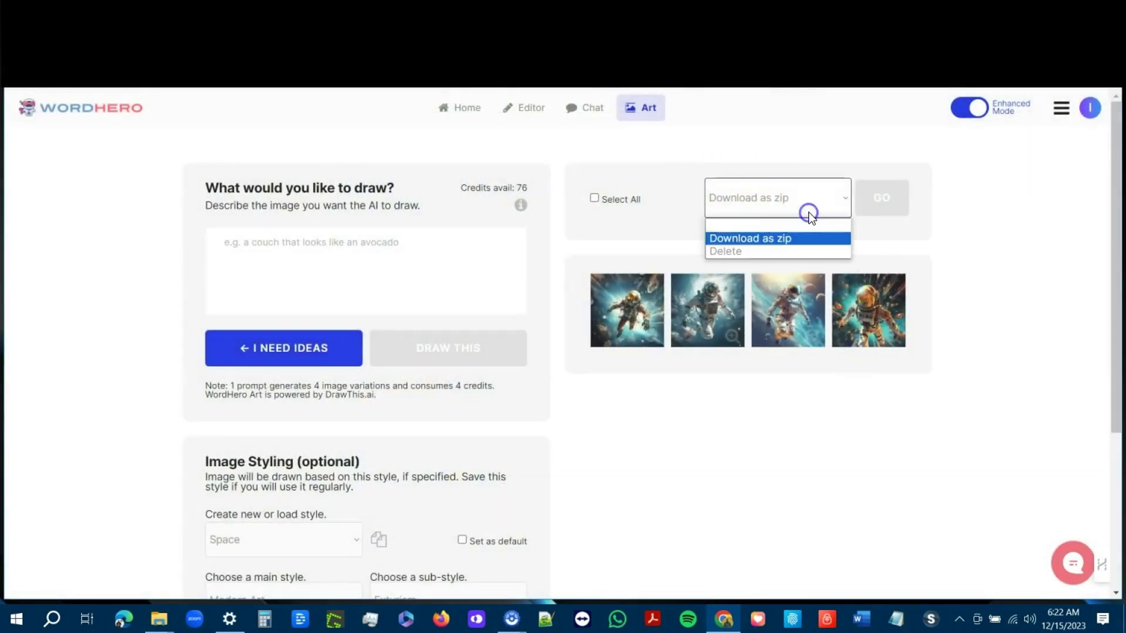
left_click(789, 238)
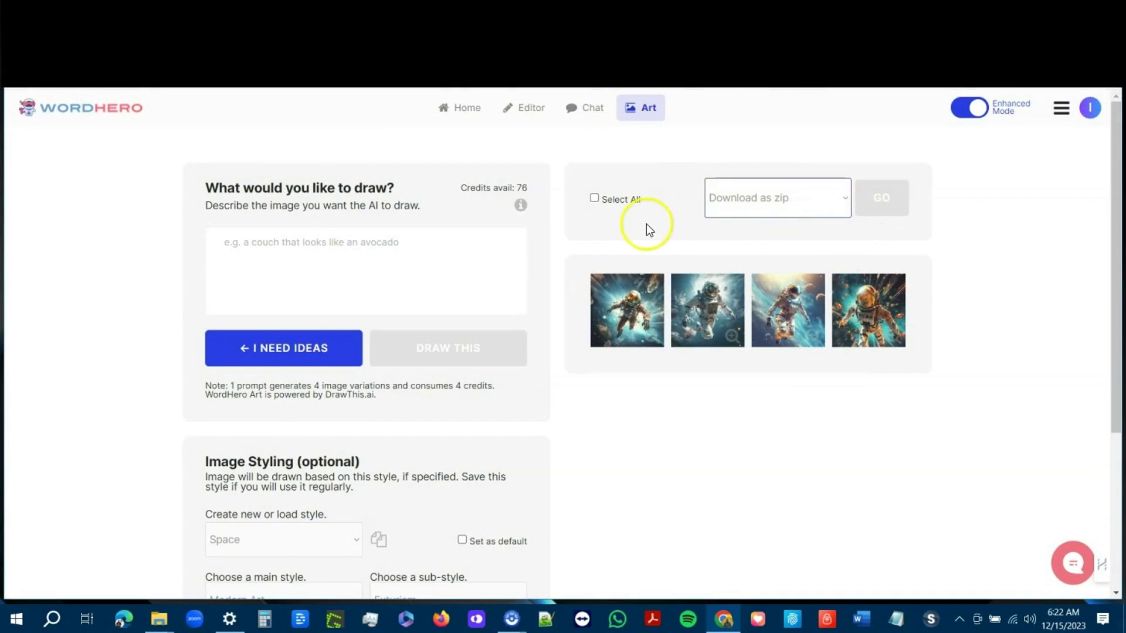
left_click(595, 198)
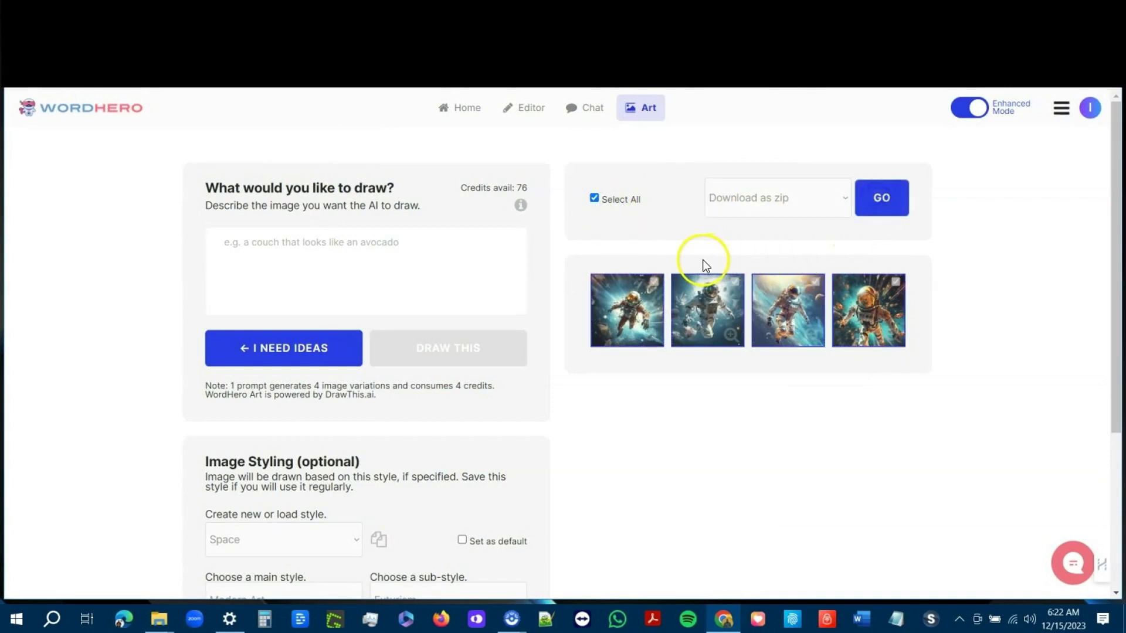
left_click(881, 198)
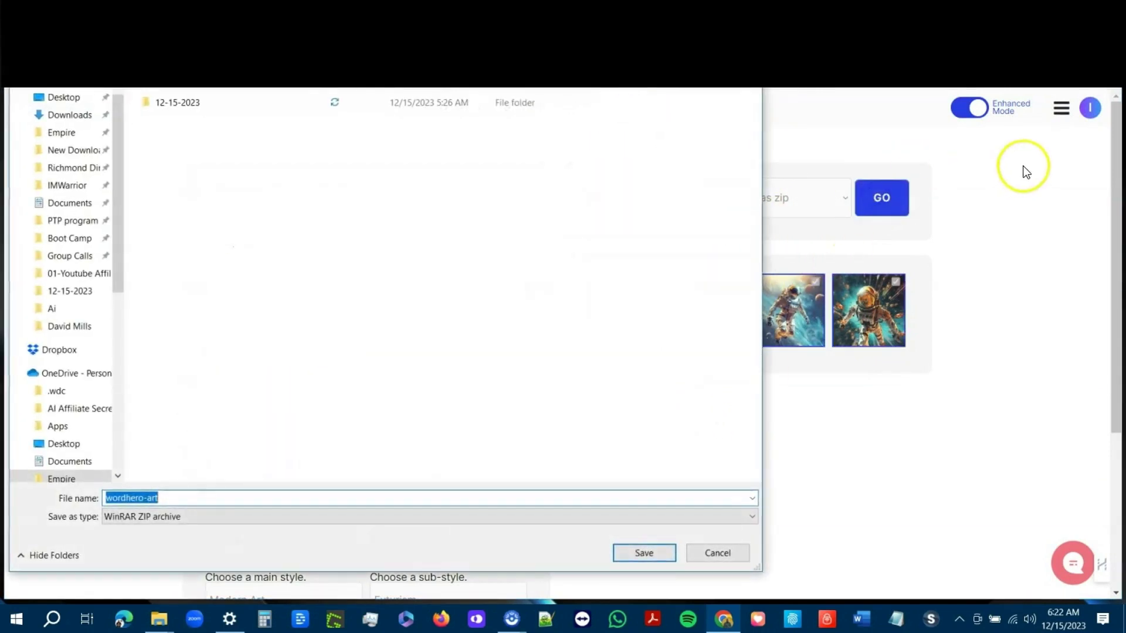
left_click(69, 352)
left_click(645, 555)
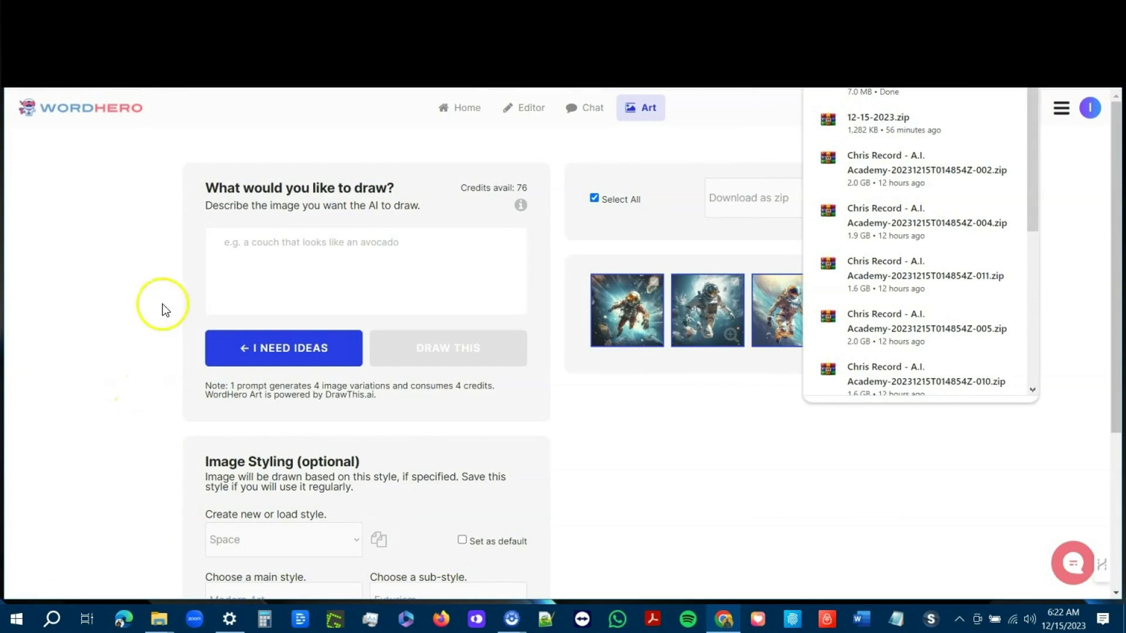
Step: Go back to WordHero's home page and review the plans, features and overview on its AppSumo offer page
left_click(109, 107)
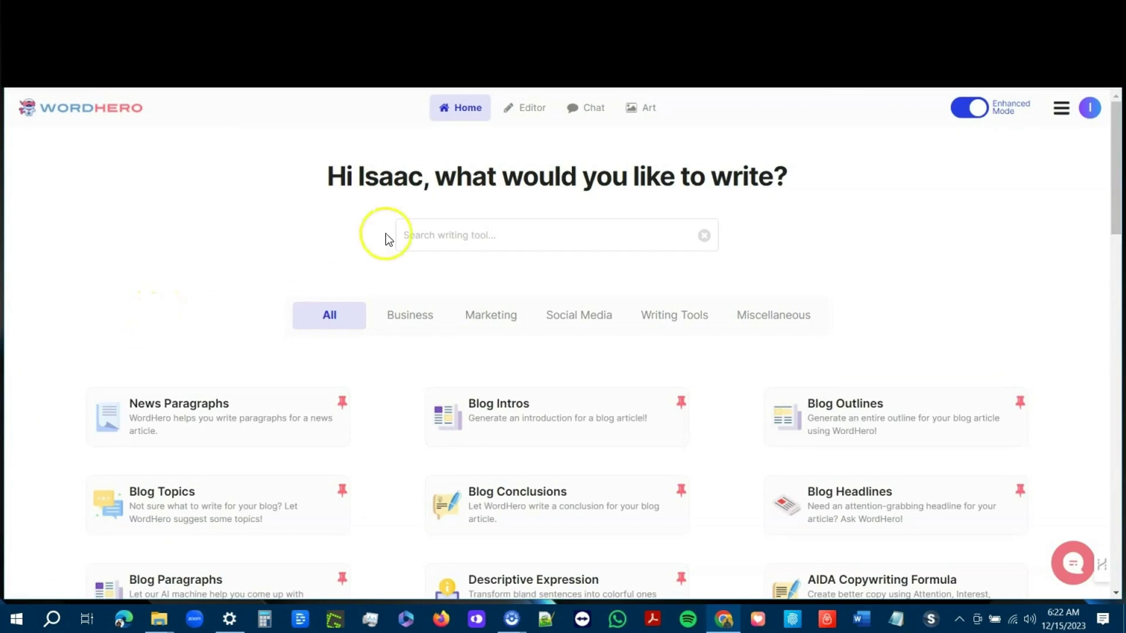
left_click(449, 17)
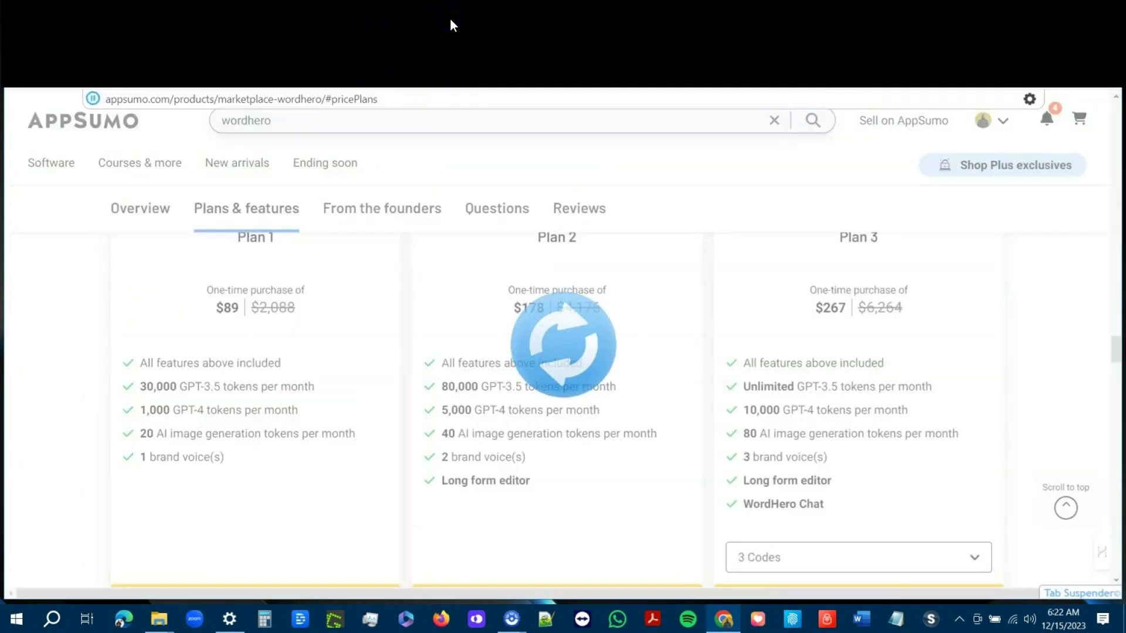
scroll(227, 464, "up", 10)
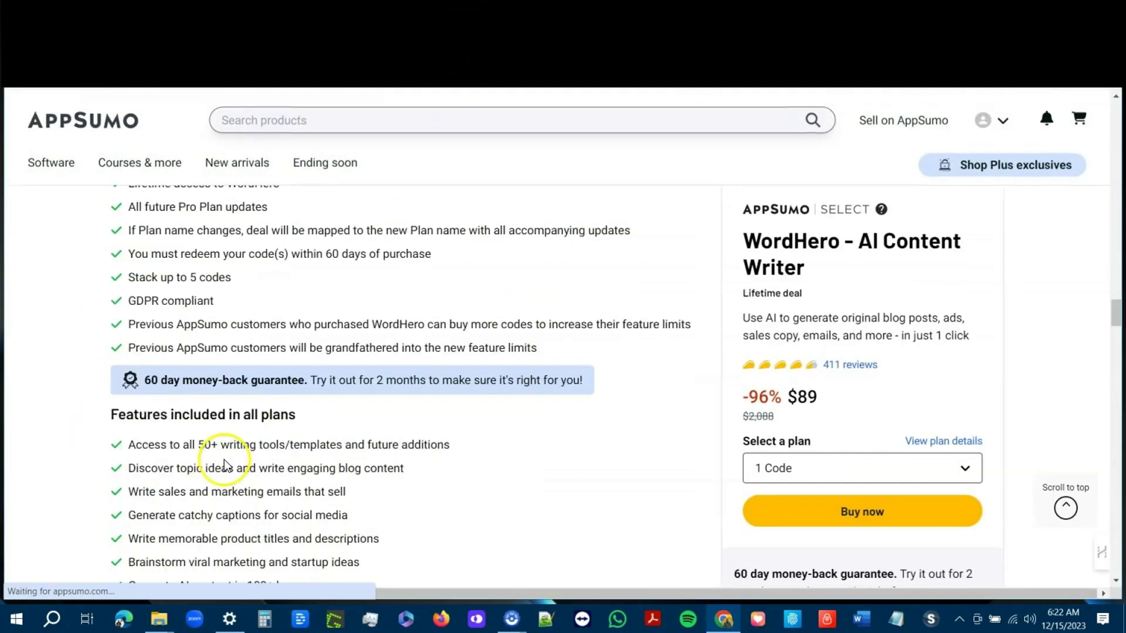
scroll(405, 469, "up", 10)
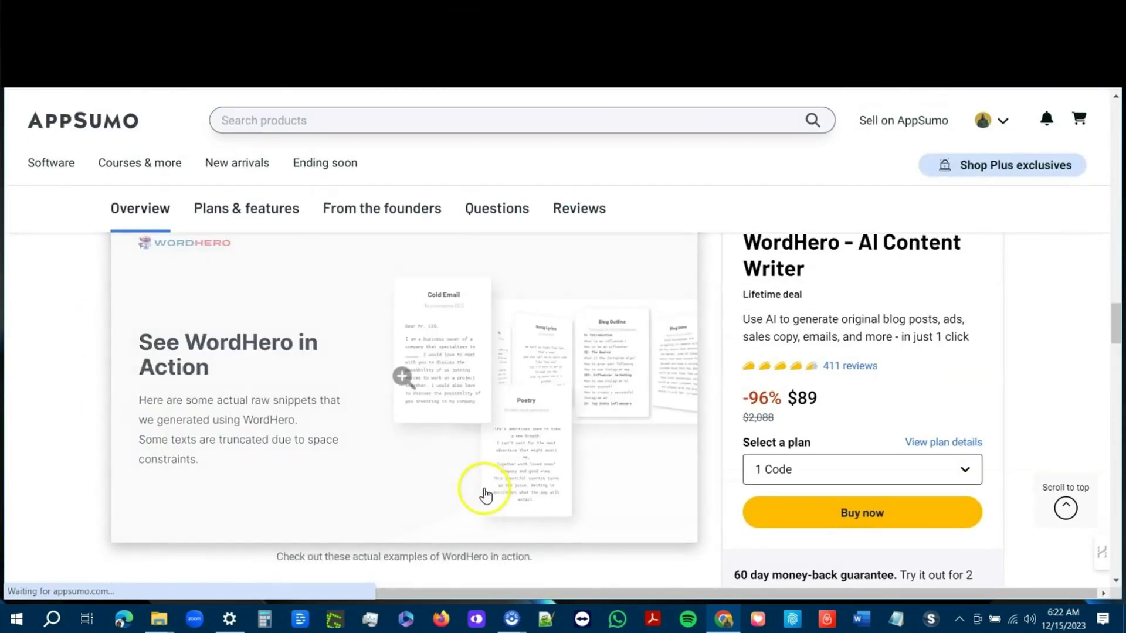
scroll(478, 478, "down", 10)
scroll(486, 485, "up", 5)
scroll(478, 438, "up", 15)
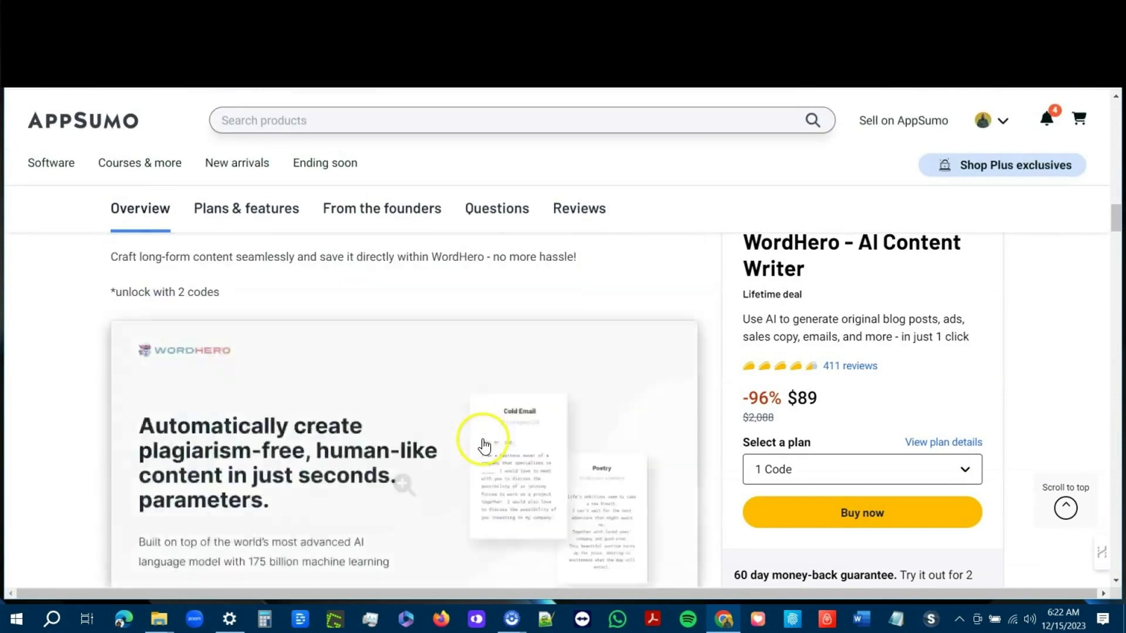
scroll(491, 439, "up", 5)
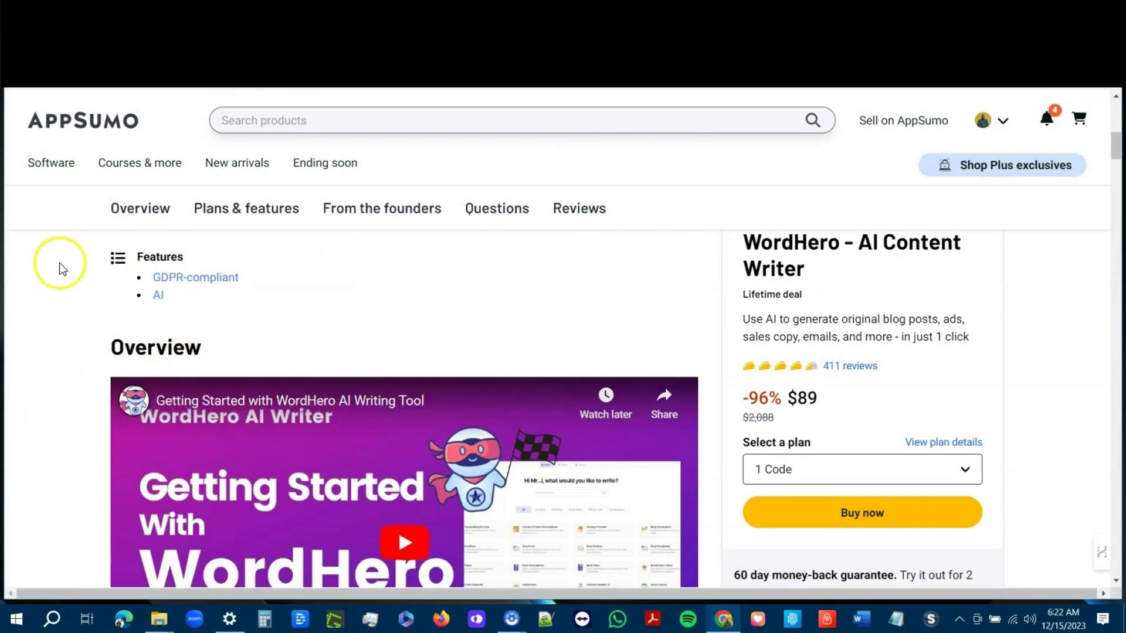
left_click(295, 7)
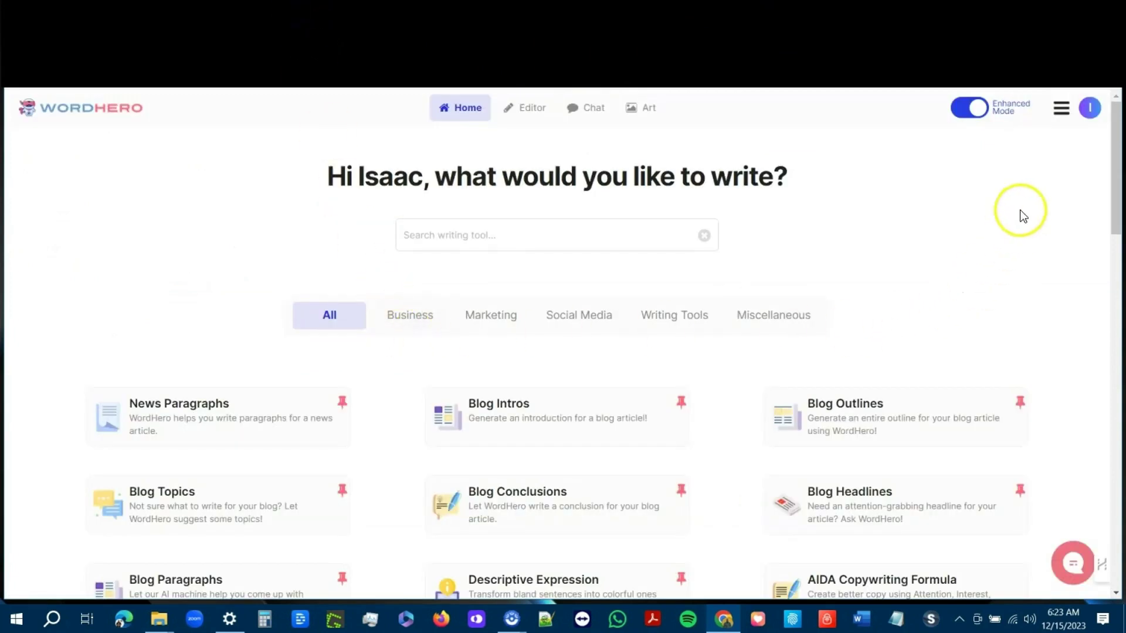